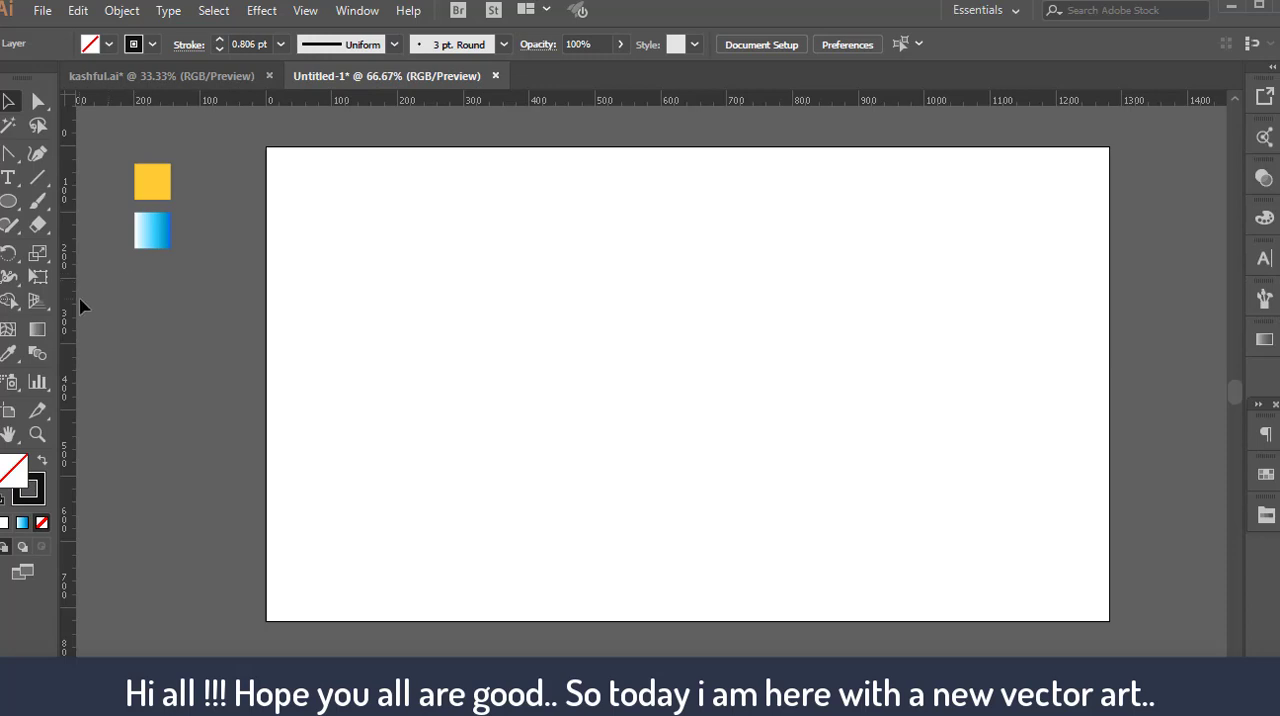
Place two vertical guides on the artboard at about 500 px and 600 px
left_click_drag(441, 274, 591, 266)
key("ctrl+plus")
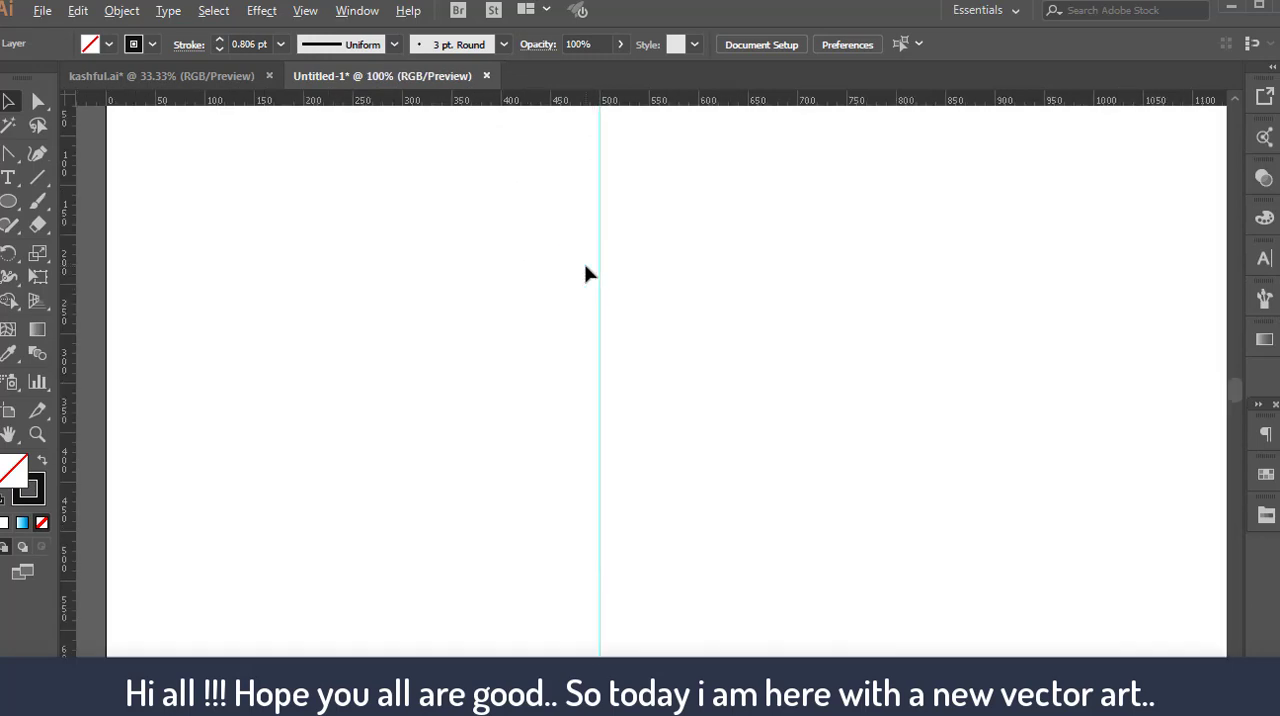
key("ctrl+minus")
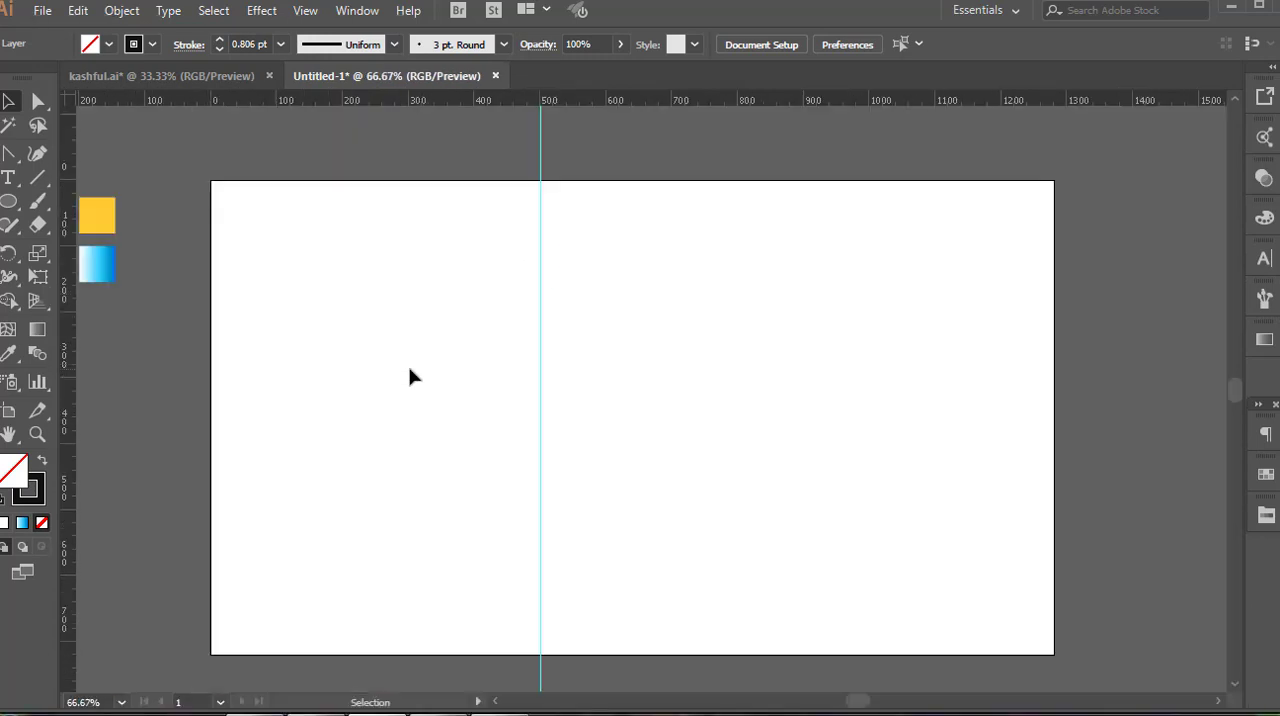
left_click_drag(76, 357, 606, 362)
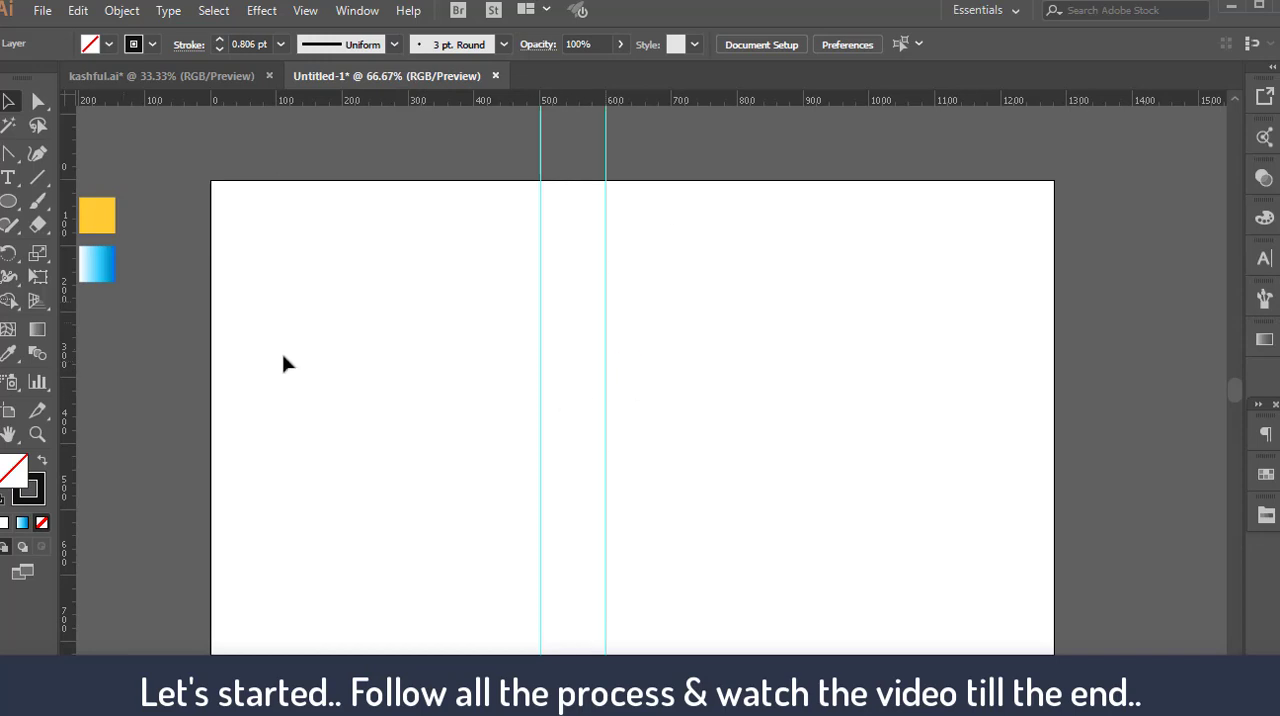
Draw a tall ellipse about 155 by 295 px on the artboard's right half, filled with near-black 0A0A0A
left_click(10, 204)
double_click(14, 468)
left_click(398, 467)
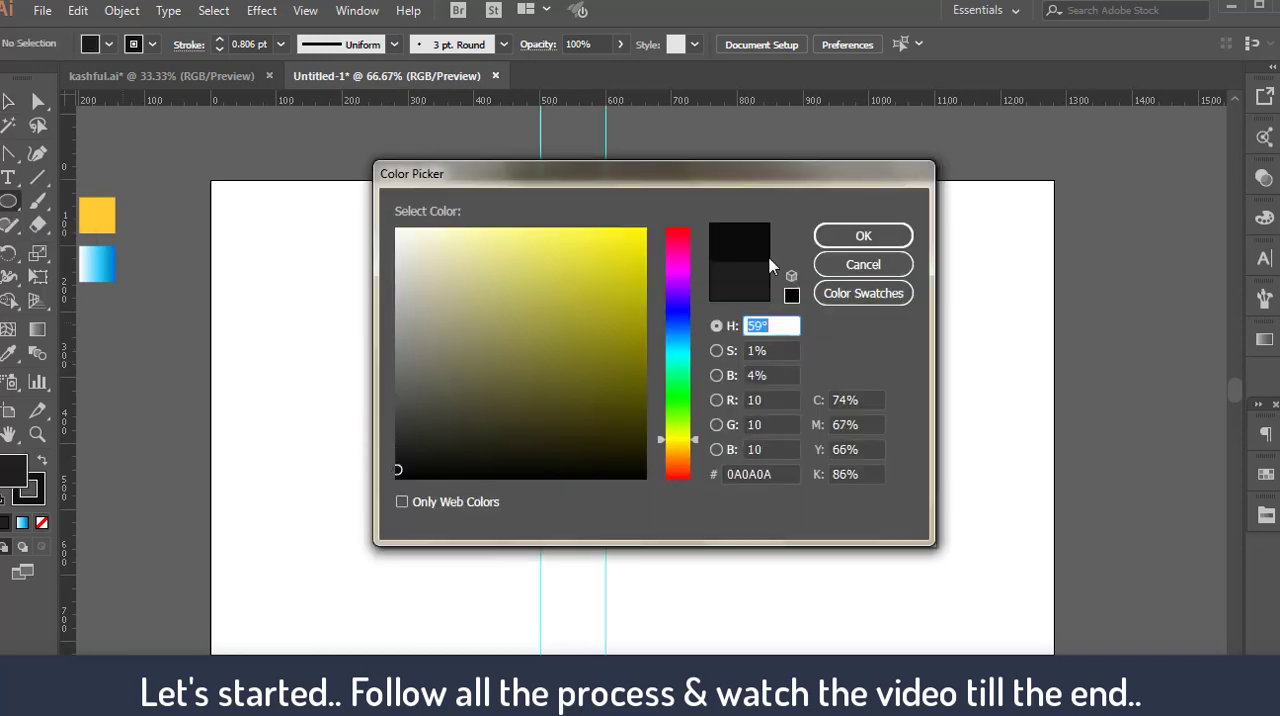
left_click(863, 232)
left_click_drag(778, 317, 880, 512)
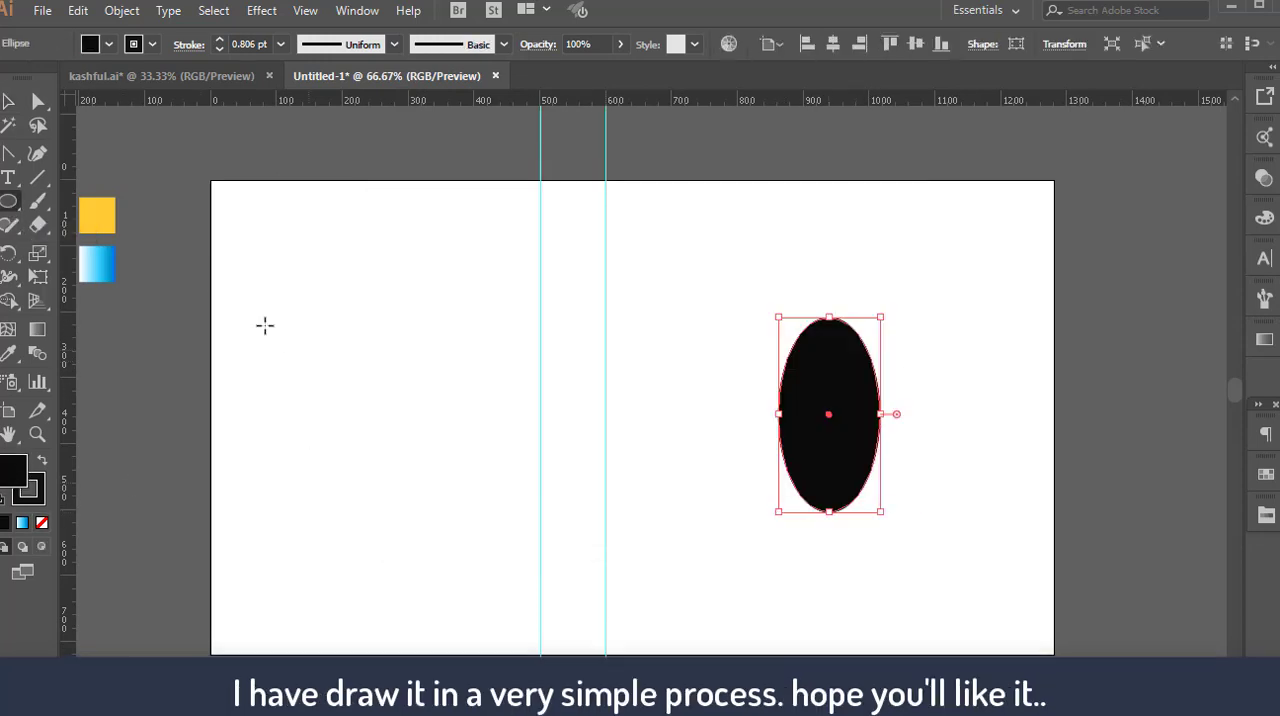
Convert the black ellipse's top and bottom anchors to sharp corners and shift its two side anchors slightly downward
key("p")
left_click(828, 318)
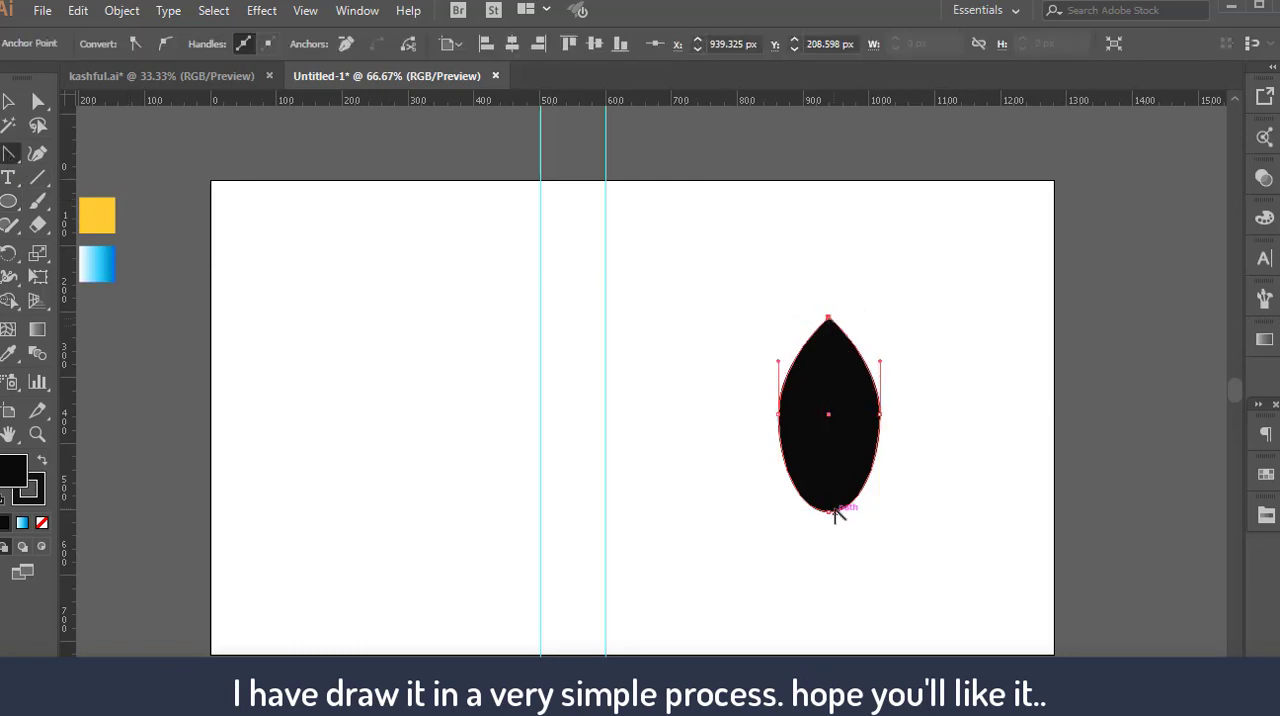
left_click(828, 511)
key("a")
left_click_drag(749, 386, 957, 442)
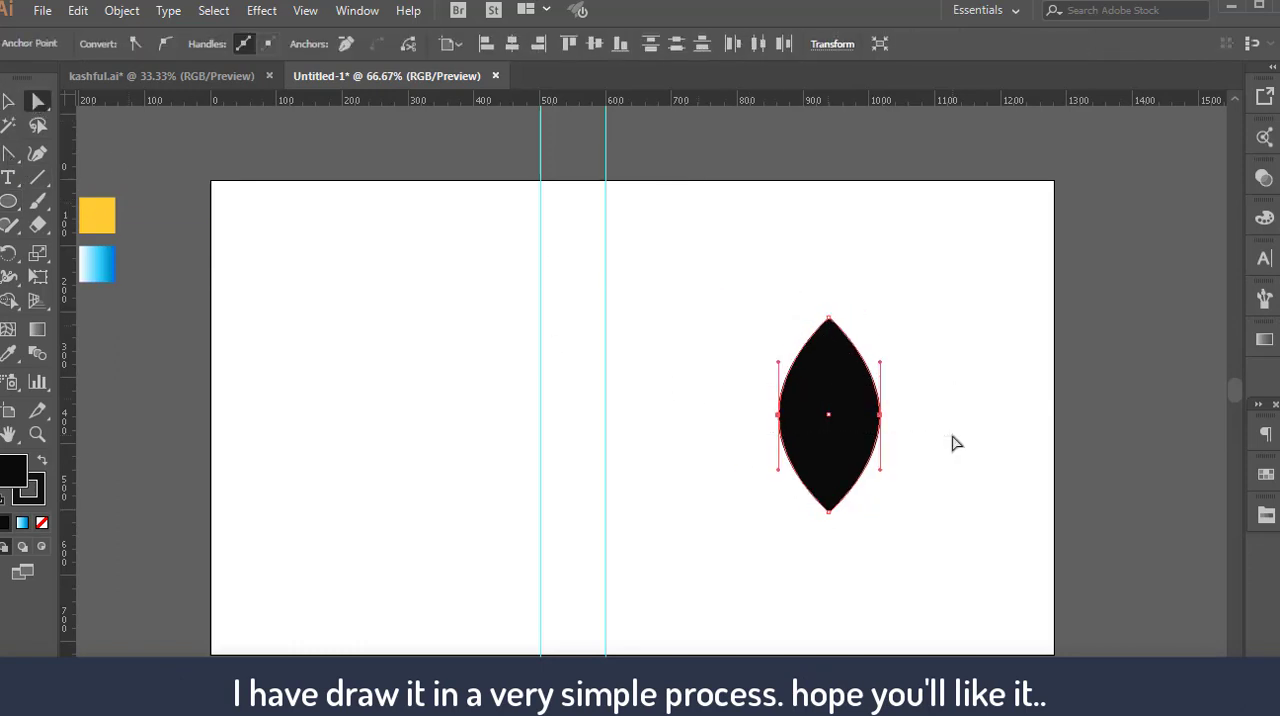
key("Down")
key("Down")
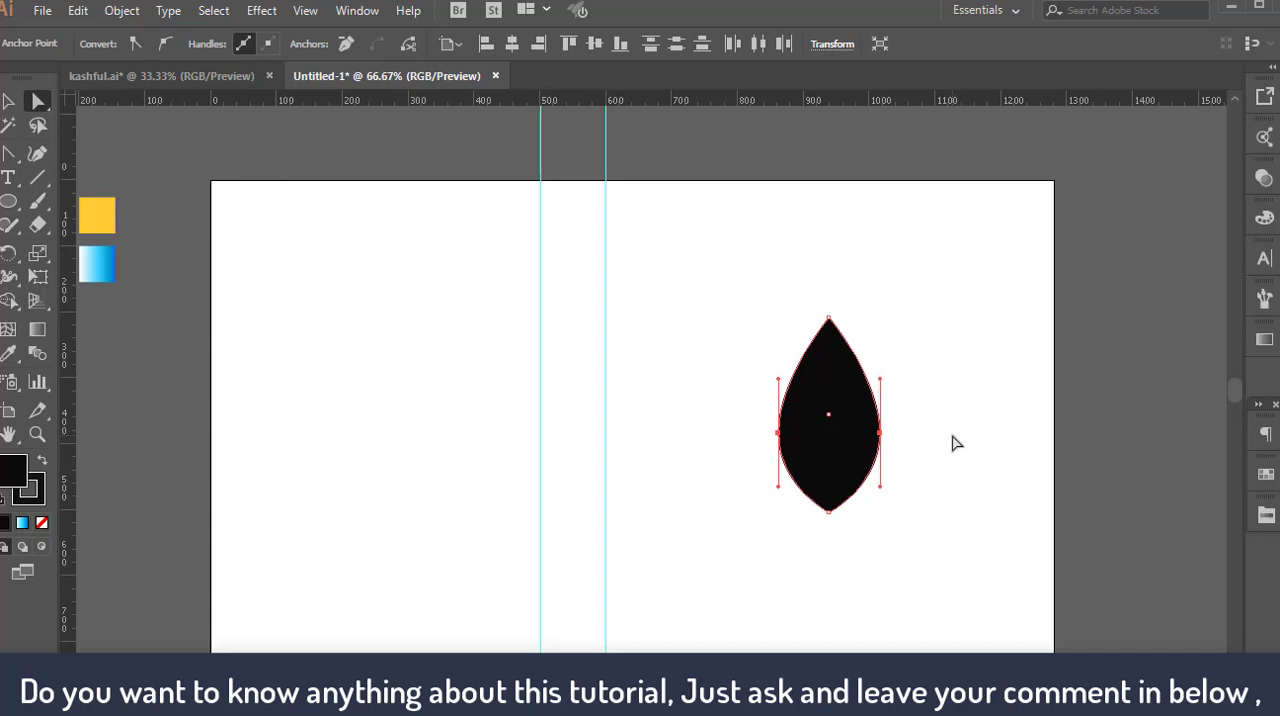
left_click(957, 443)
Paste a copy of the black pointed shape in front of it and fill the copy with off-white
key("v")
left_click(852, 480)
left_click(85, 13)
left_click(110, 106)
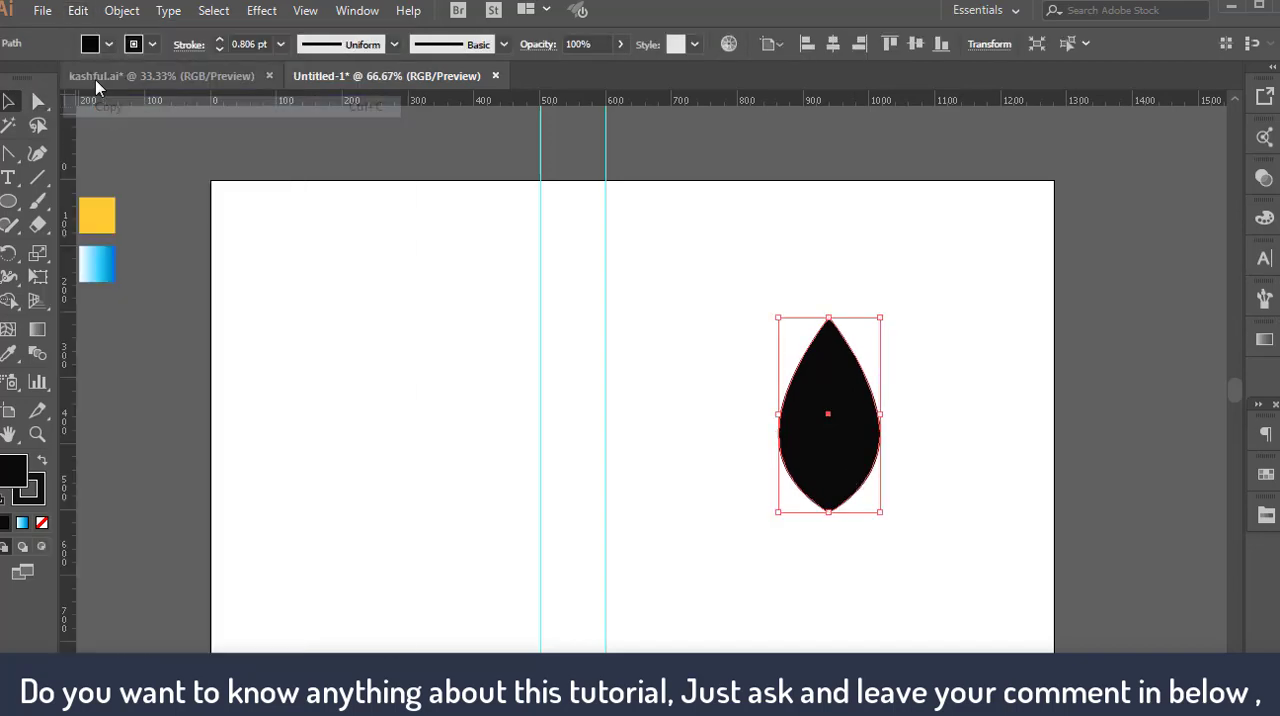
left_click(78, 10)
left_click(135, 150)
double_click(12, 472)
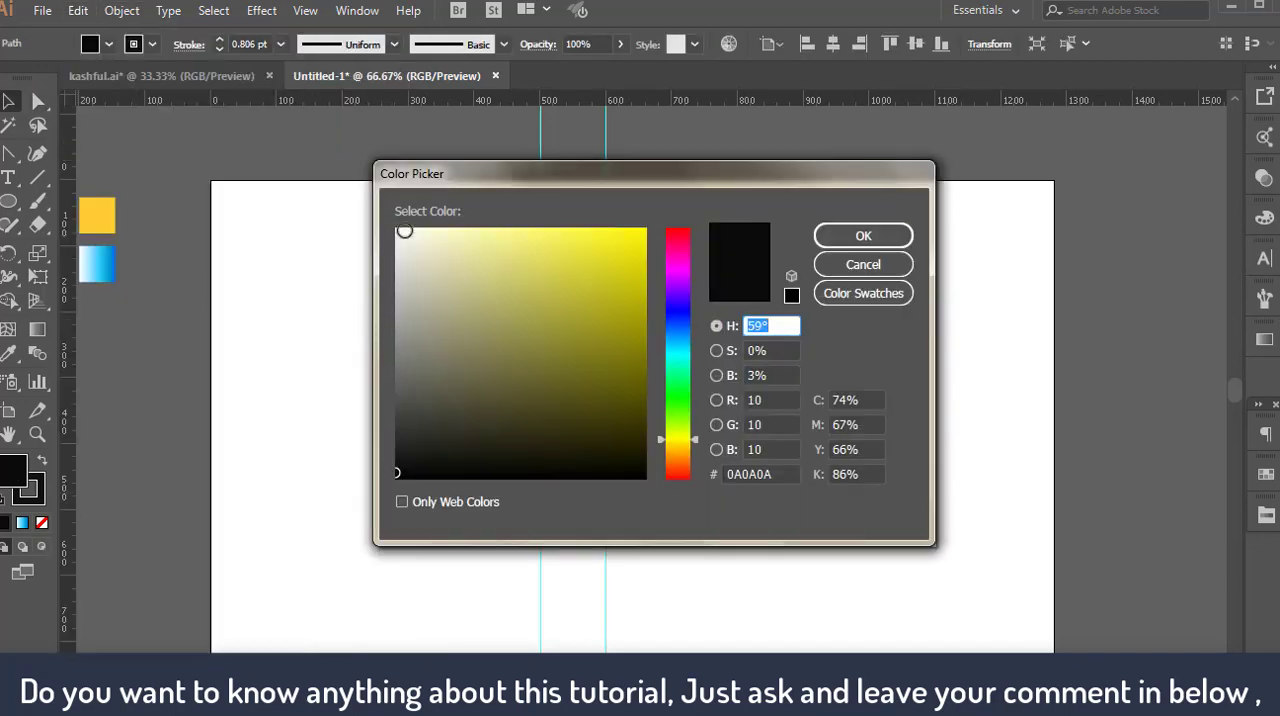
left_click(400, 232)
left_click(843, 234)
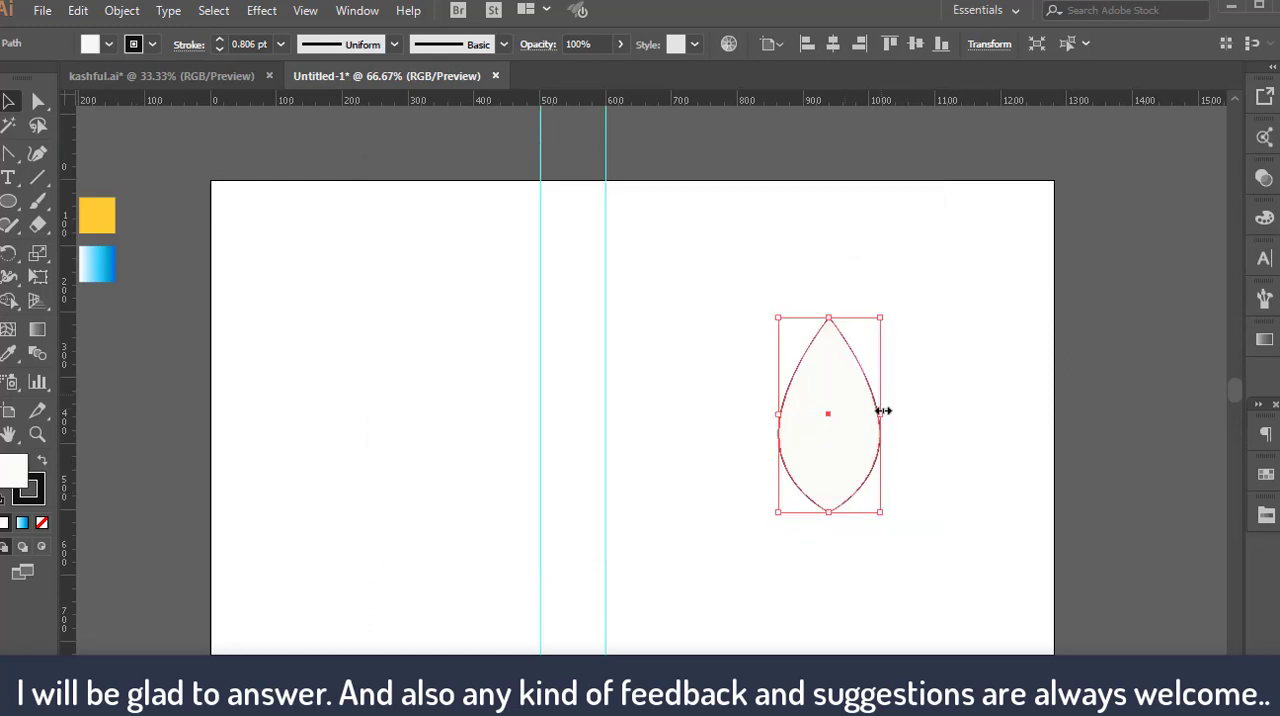
Narrow the off-white copy evenly from both sides so the black shape forms a rim around it
left_click_drag(882, 412, 875, 414)
key("ctrl+1")
left_click(766, 470)
Group the black and off-white shapes and rotate the group into a slanted eye outline with its pointed end up at the right
left_click_drag(759, 366, 907, 468)
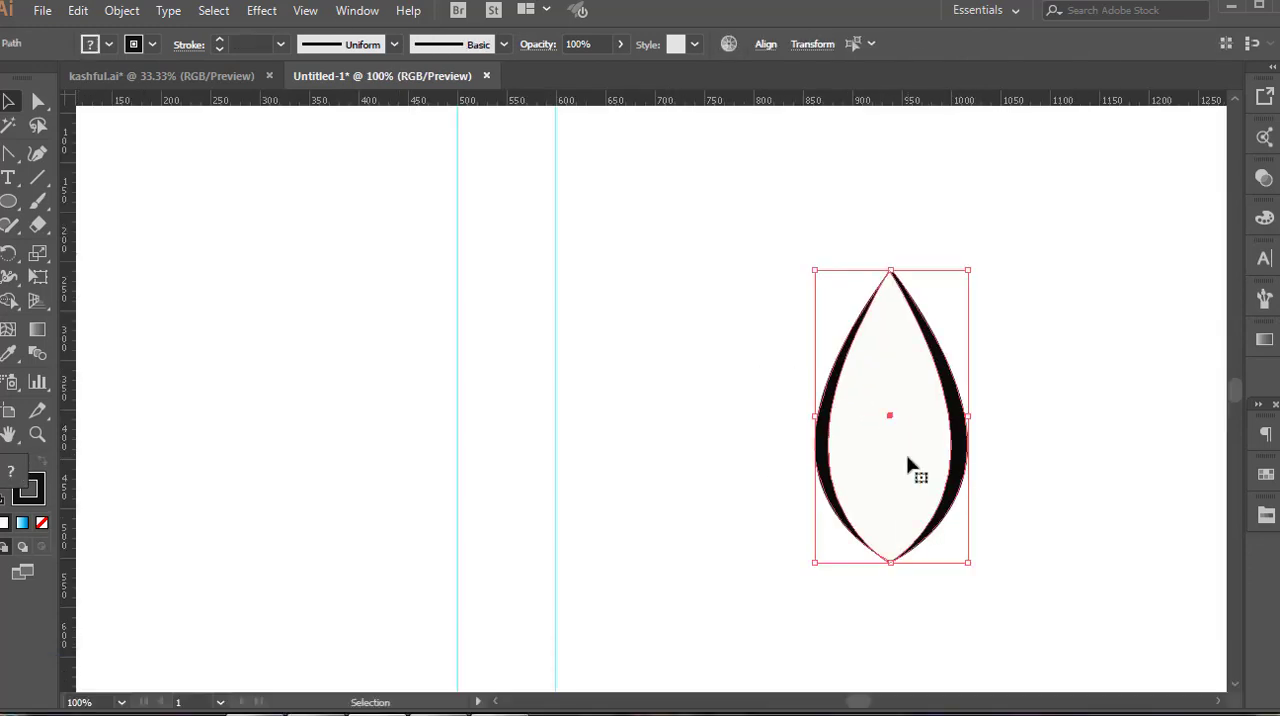
right_click(909, 466)
left_click(966, 190)
left_click_drag(980, 262, 1015, 524)
left_click(1015, 524)
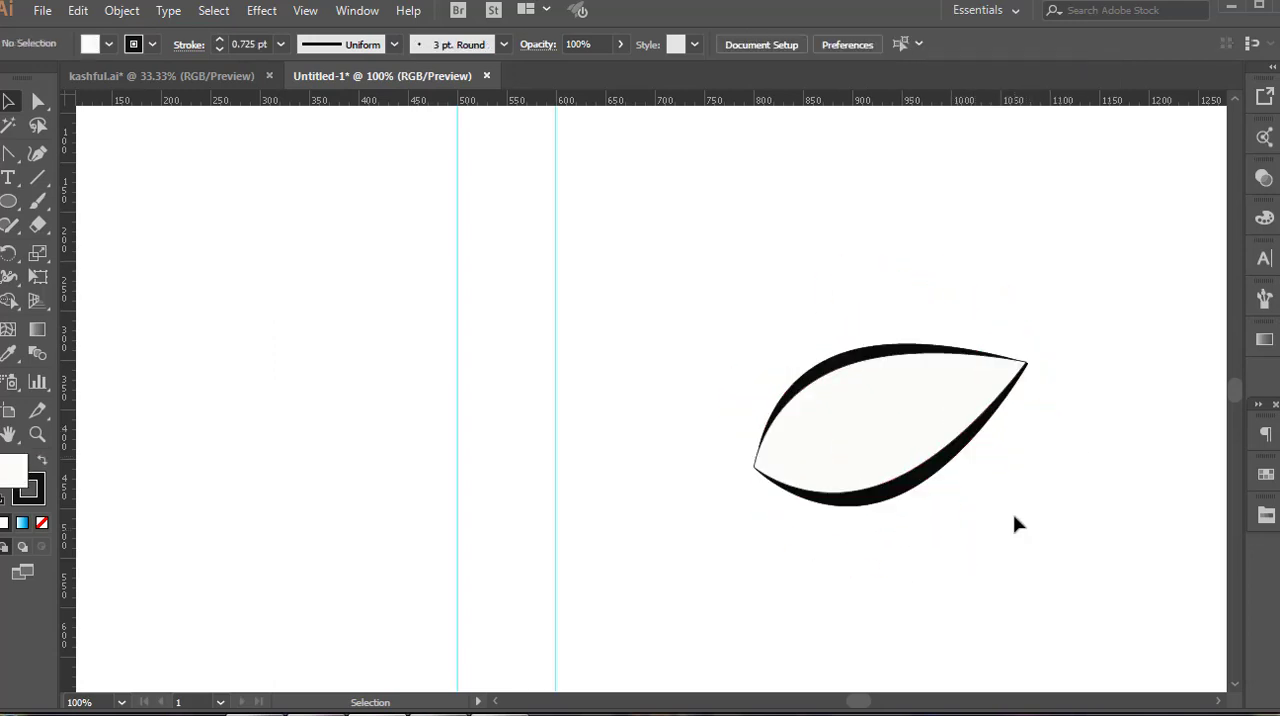
Draw a black circle about 50 px in diameter for the pupil, above and left of the eye outline
left_click(8, 201)
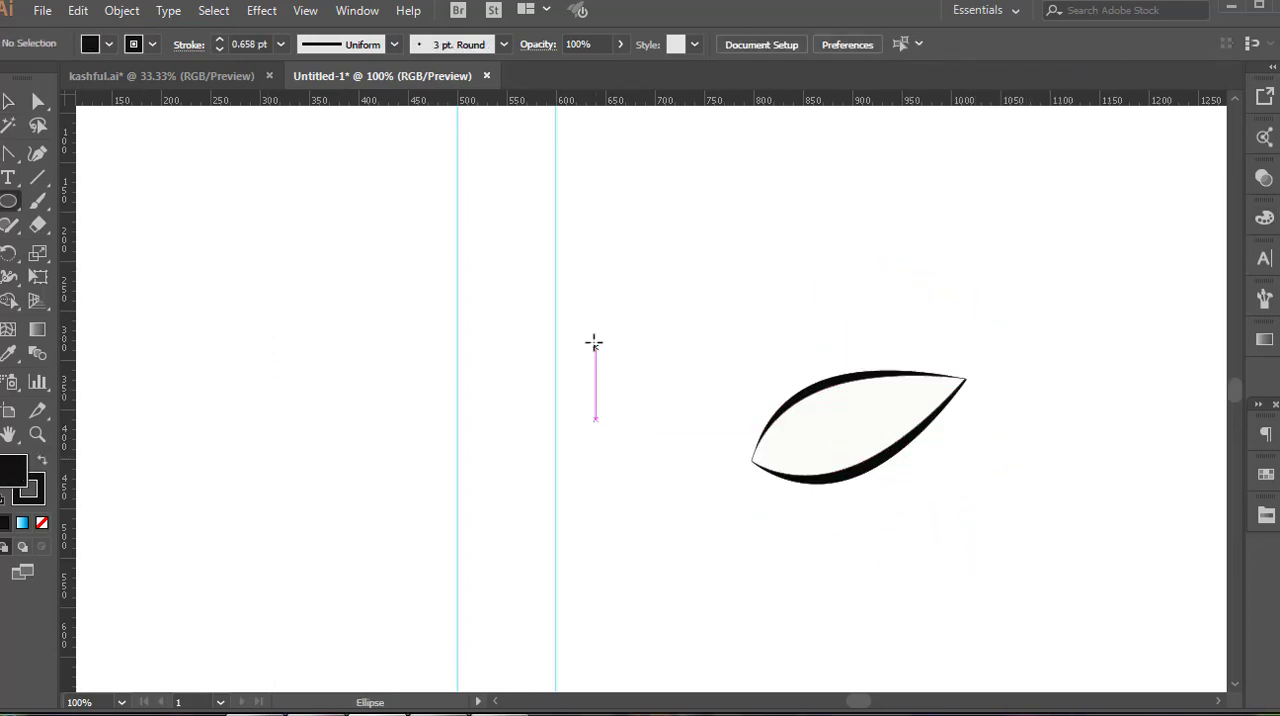
mouse_move(596, 299)
left_mouse_down()
mouse_move(654, 357)
mouse_move(643, 350)
left_mouse_up()
key("v")
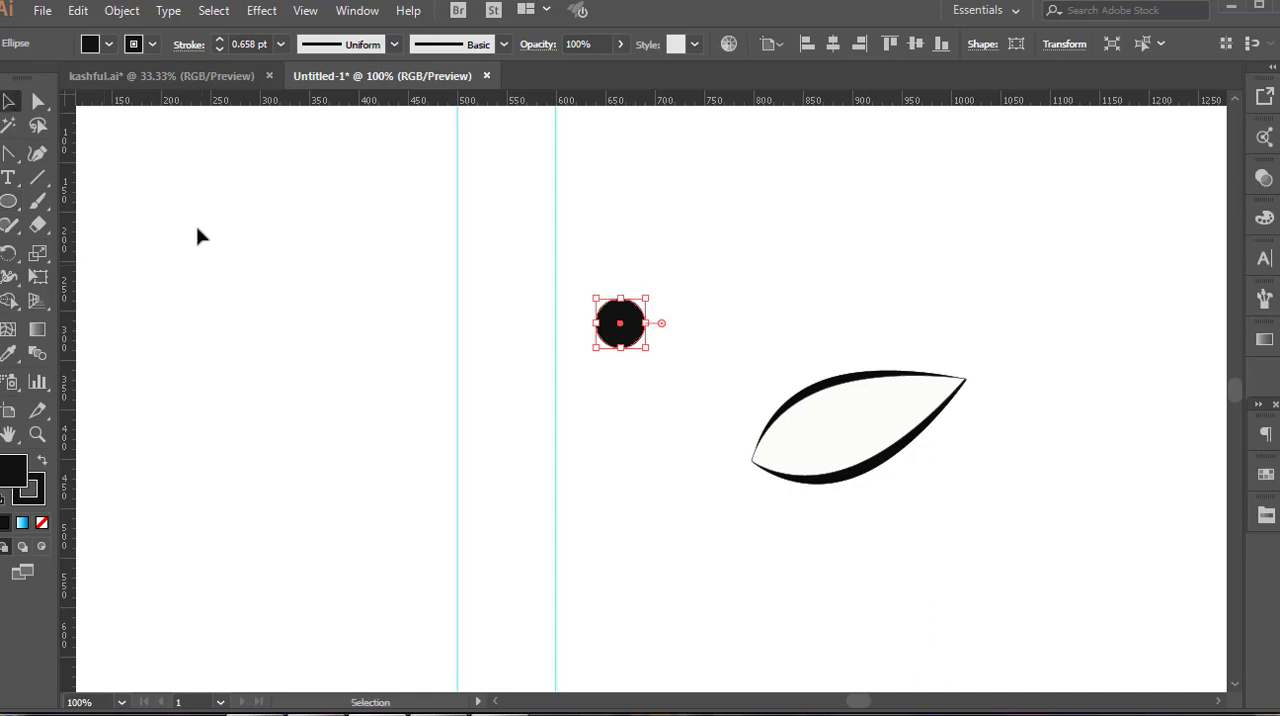
left_click(196, 228)
Draw a small circle about 20 px wide with an F9F9F9 fill below the pupil circle as a highlight
left_click(19, 211)
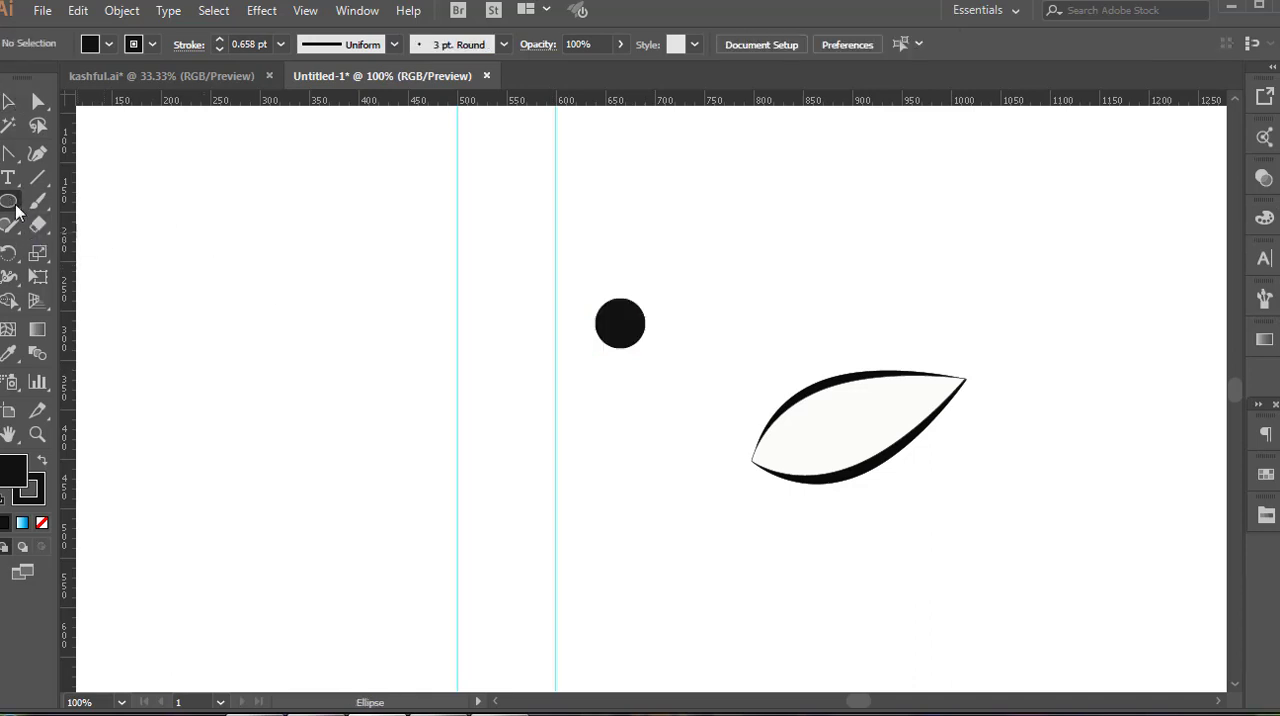
double_click(14, 470)
left_click(400, 233)
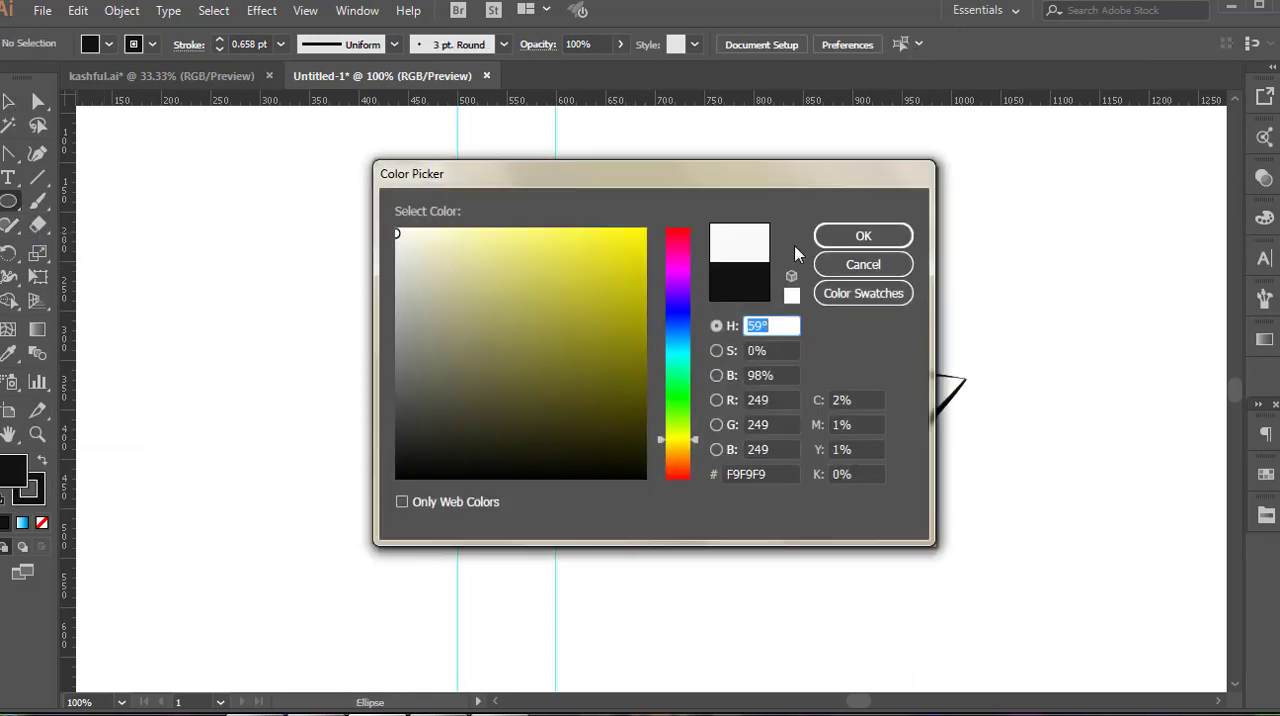
left_click(860, 234)
mouse_move(300, 349)
left_mouse_down()
mouse_move(316, 364)
mouse_move(598, 399)
left_mouse_up()
key("v")
Set the highlight circle's stroke to F9F9F9 and lower its opacity to about 71%
left_click(41, 501)
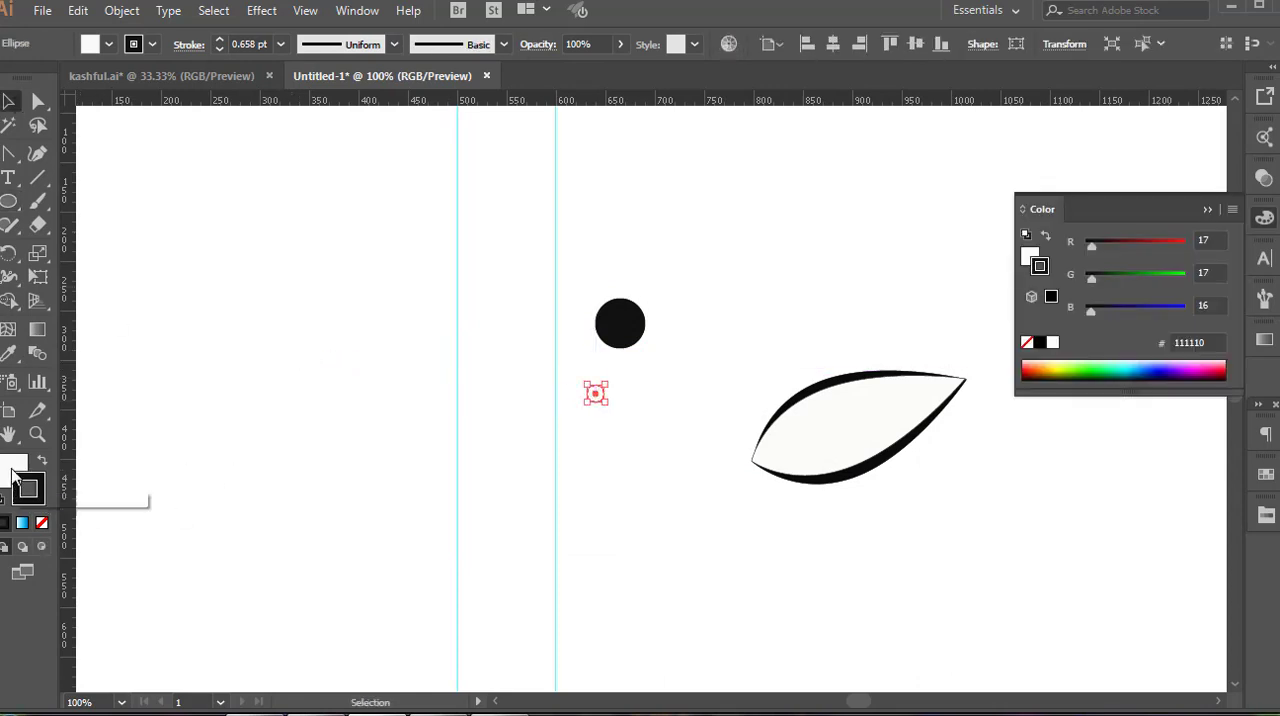
left_click_drag(12, 469, 30, 490)
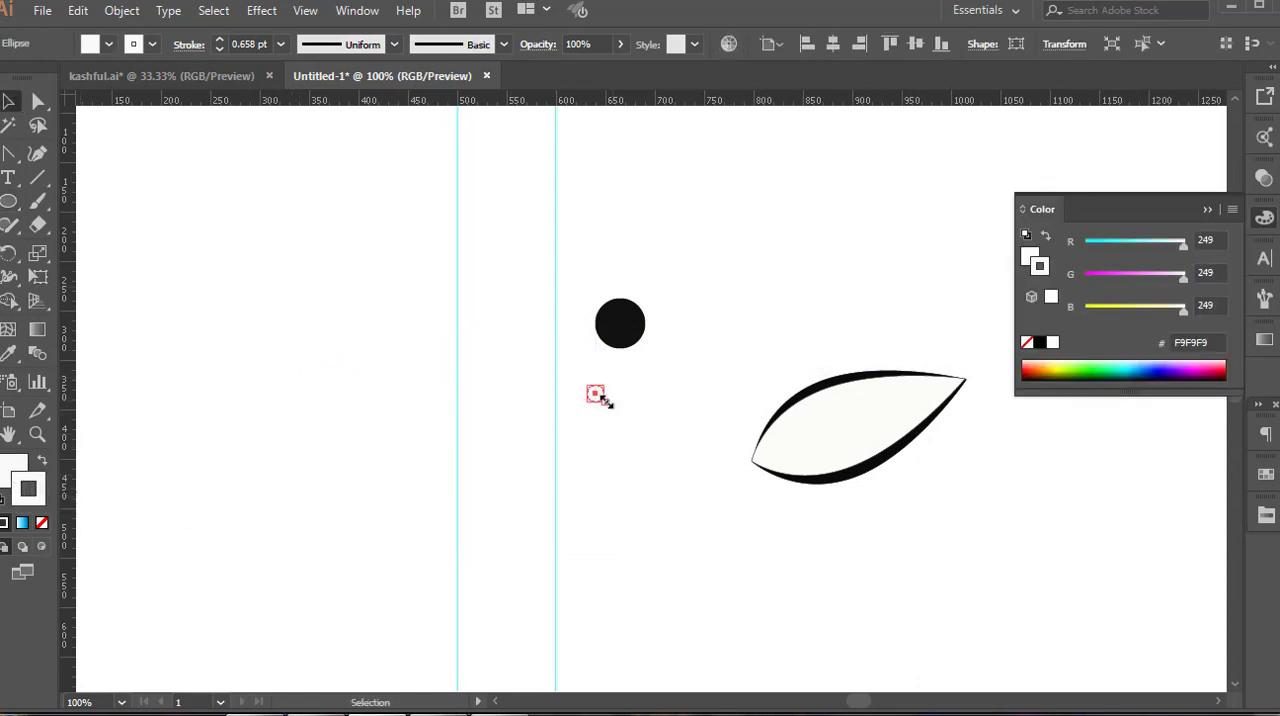
left_click(621, 47)
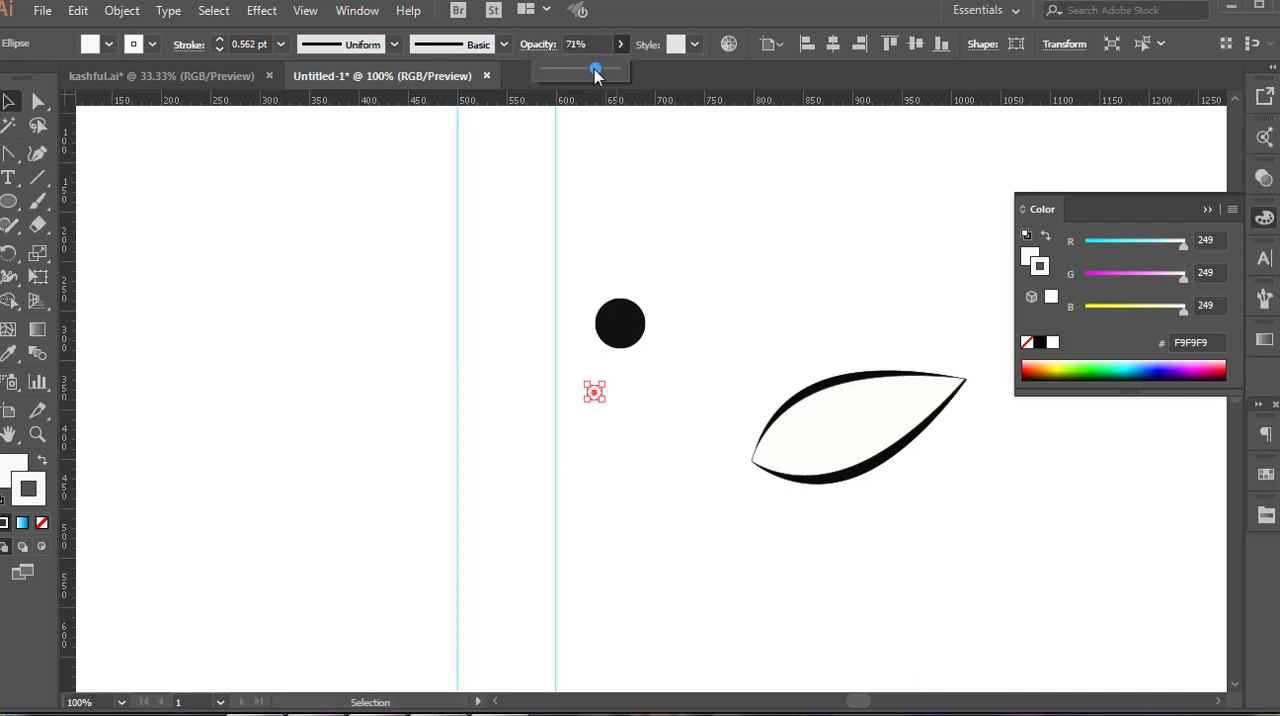
Place the black pupil in the middle of the eye outline with the highlight on its upper right part
left_click_drag(594, 392, 839, 428)
left_click(714, 303)
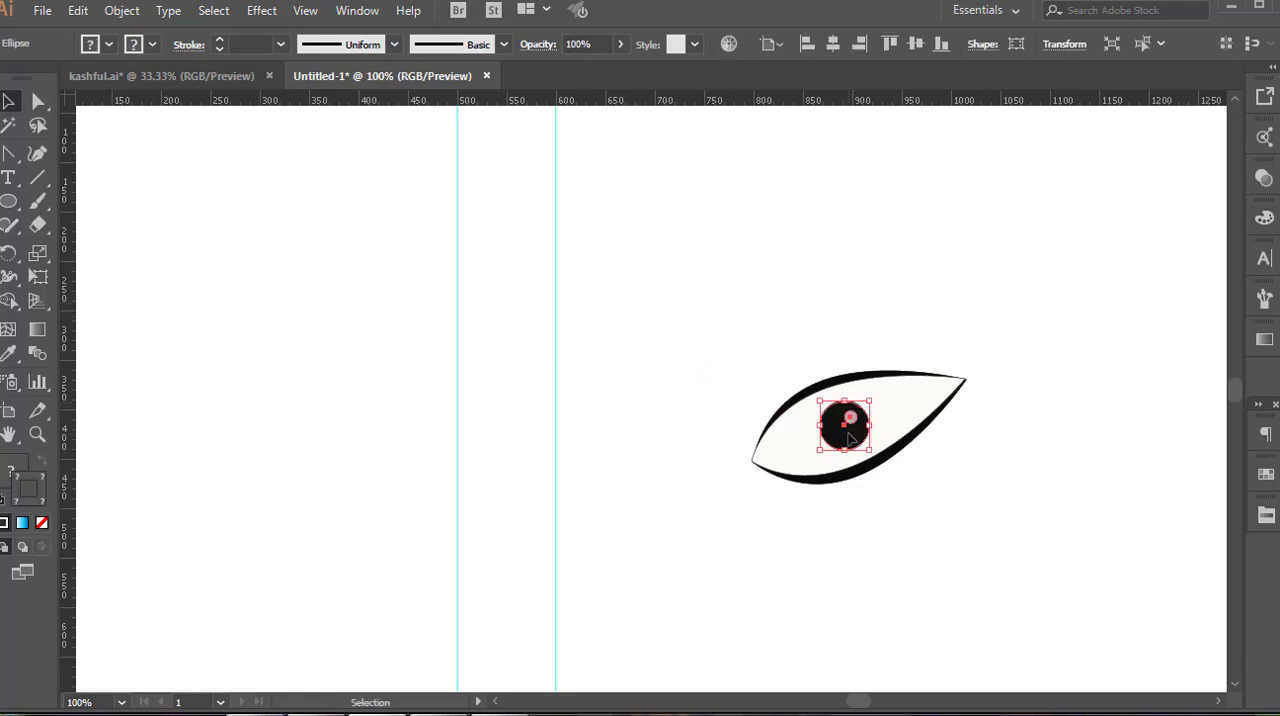
left_click(826, 350)
left_click(863, 451)
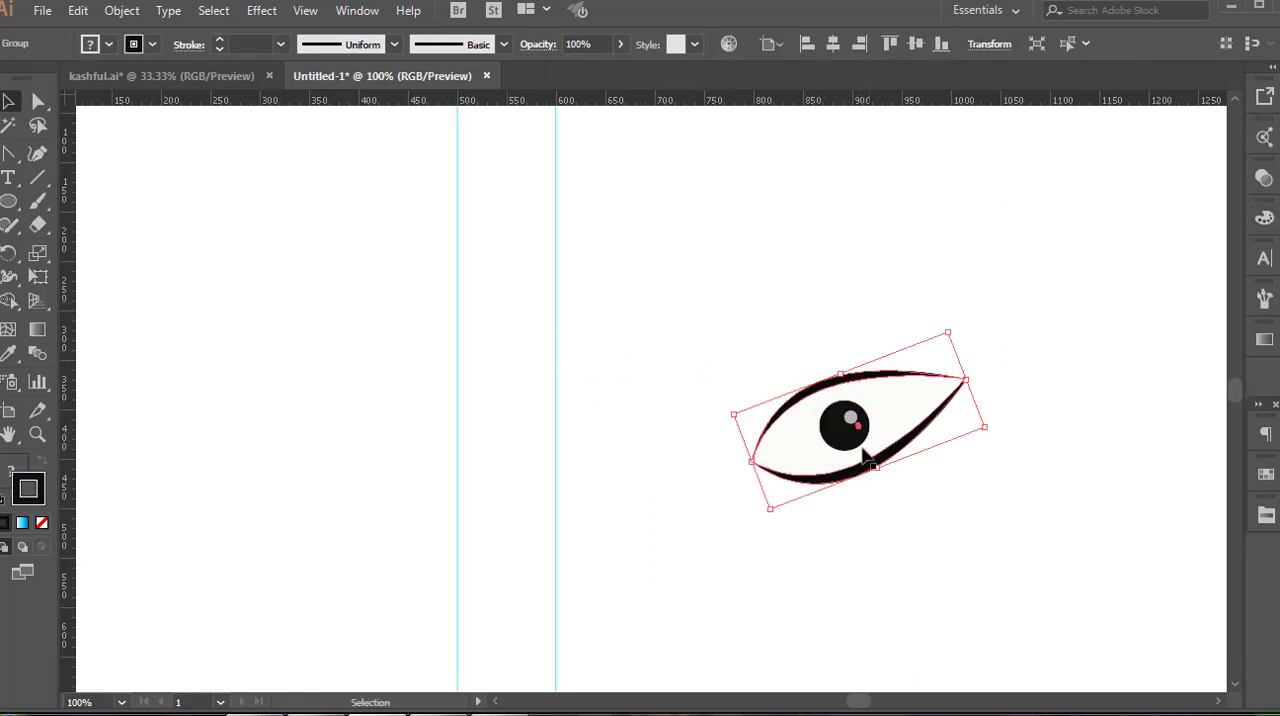
Group all parts of the eye and move it so its inner corner touches the 600 px guide
key("ctrl+minus")
key("ctrl+minus")
left_click(920, 502)
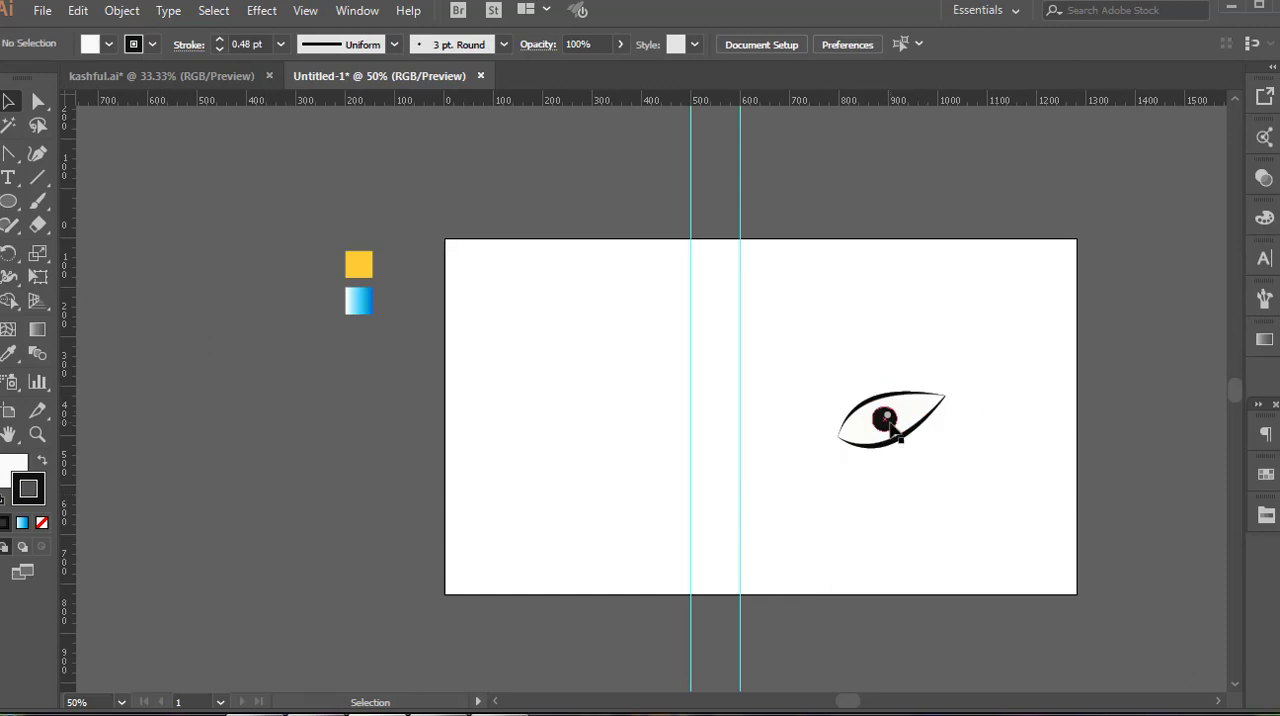
key("ctrl+plus")
right_click(930, 478)
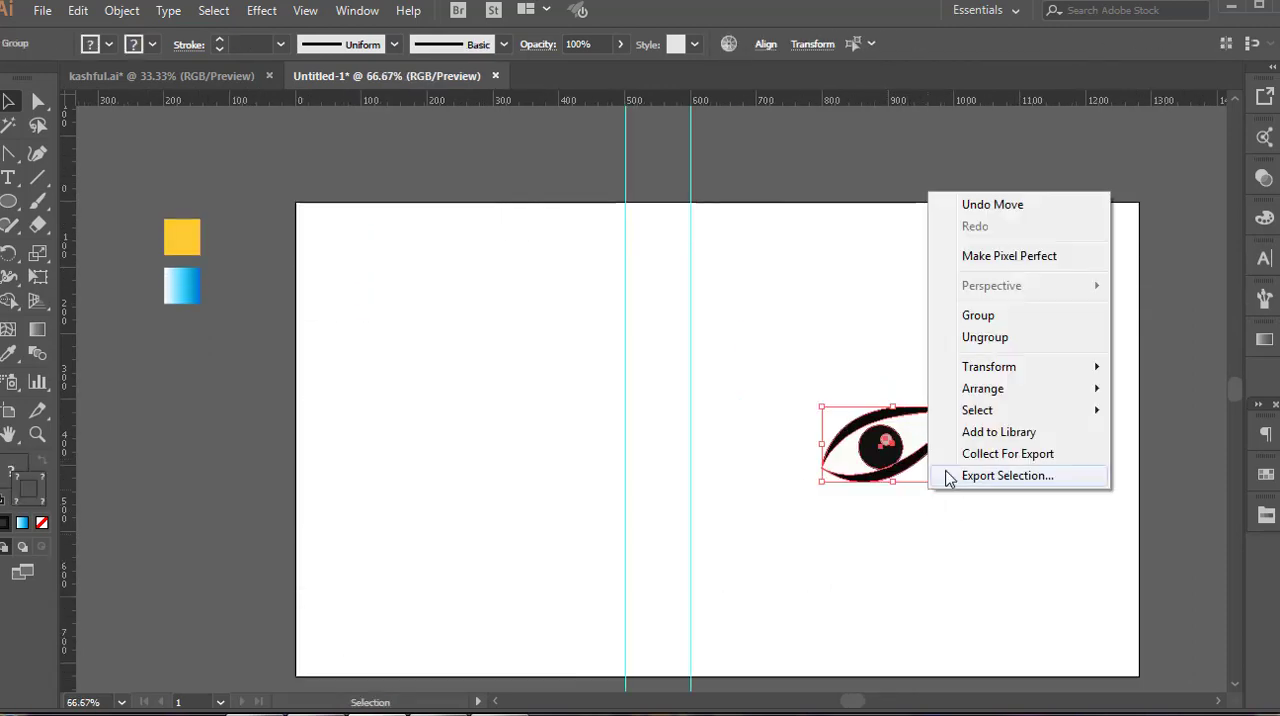
left_click(975, 316)
left_click(983, 534)
left_click_drag(891, 455, 759, 372)
left_click(908, 499)
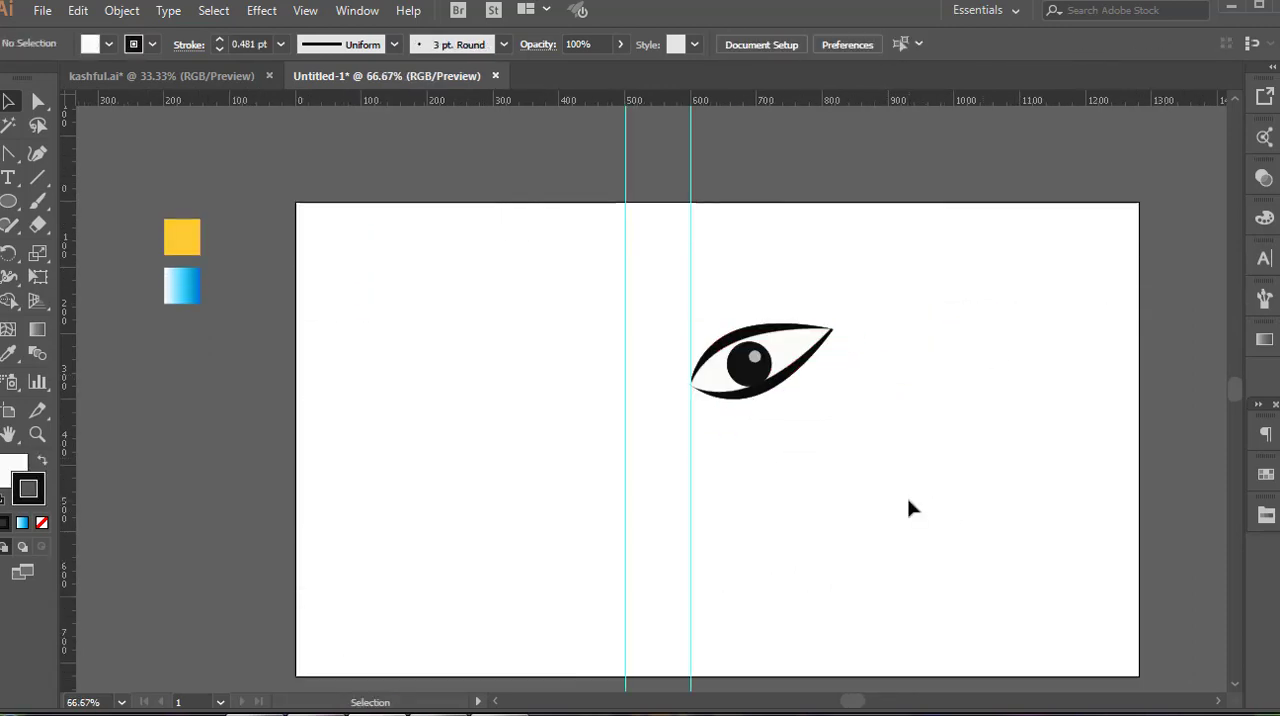
Reflect a copy of the eye horizontally and place its inner corner at the 500 px guide
right_click(797, 382)
left_click(759, 411)
right_click(757, 386)
left_click(834, 563)
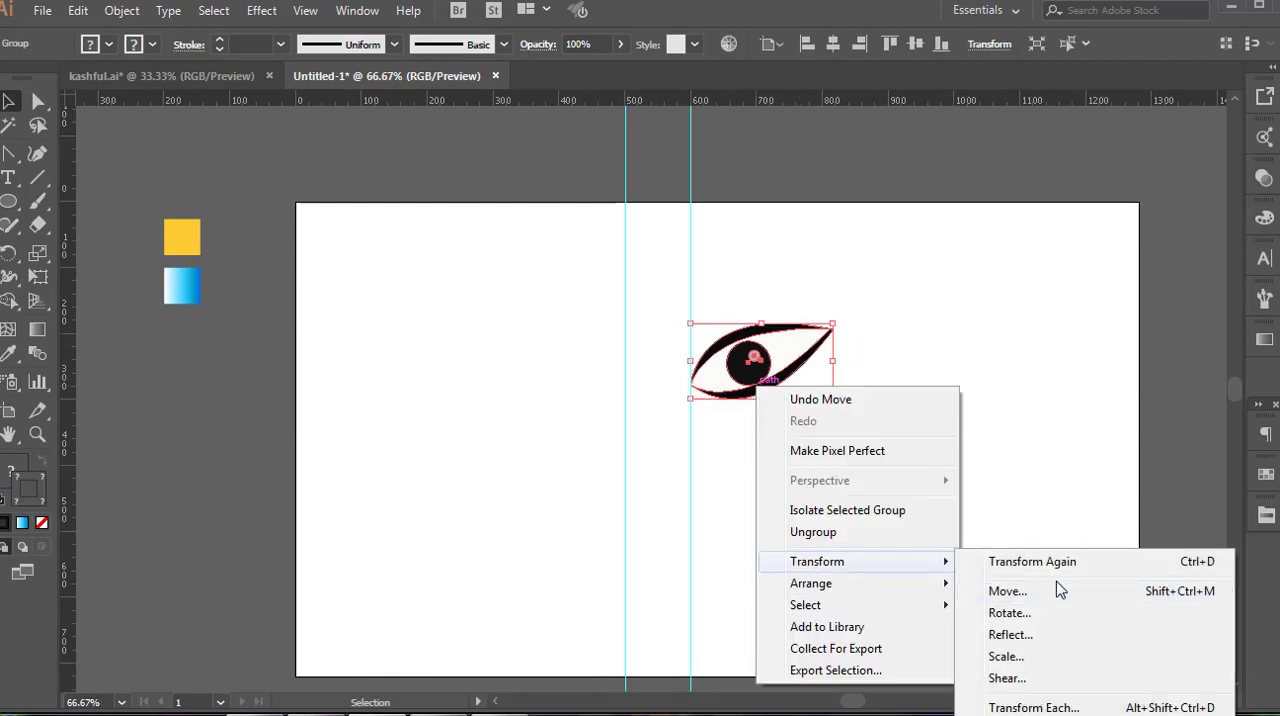
left_click(1010, 634)
left_click(543, 488)
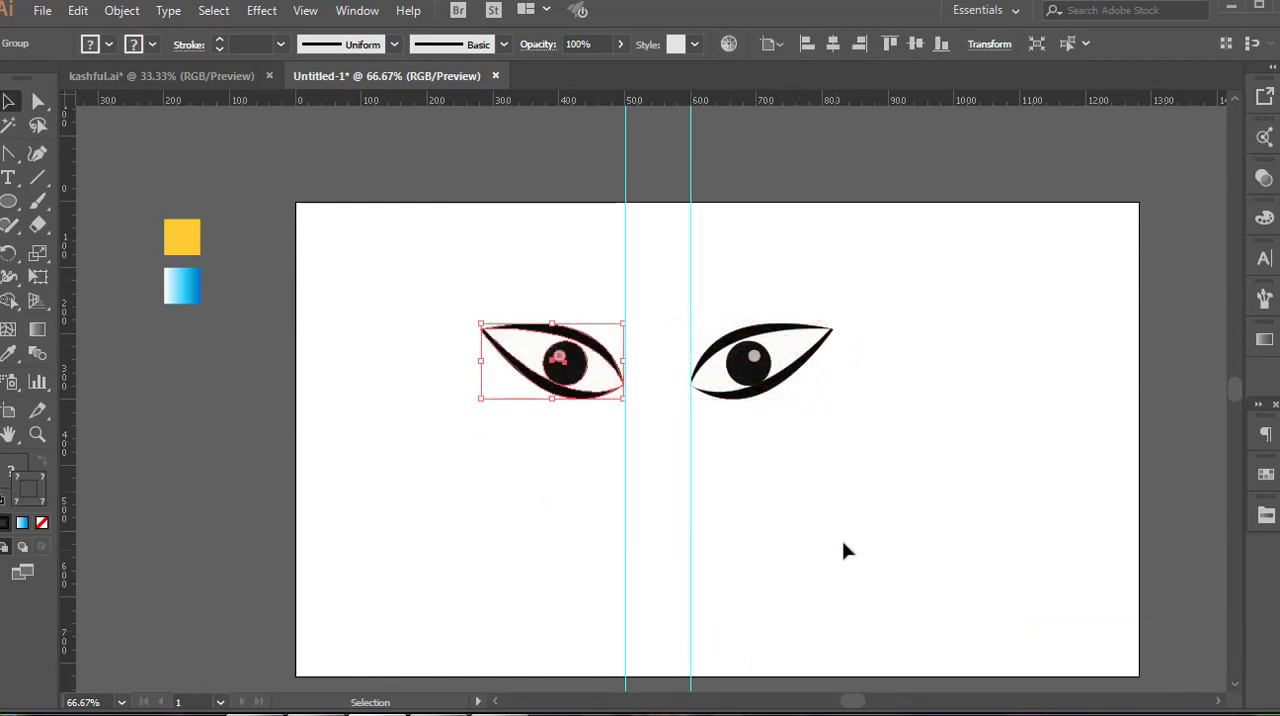
left_click(842, 547)
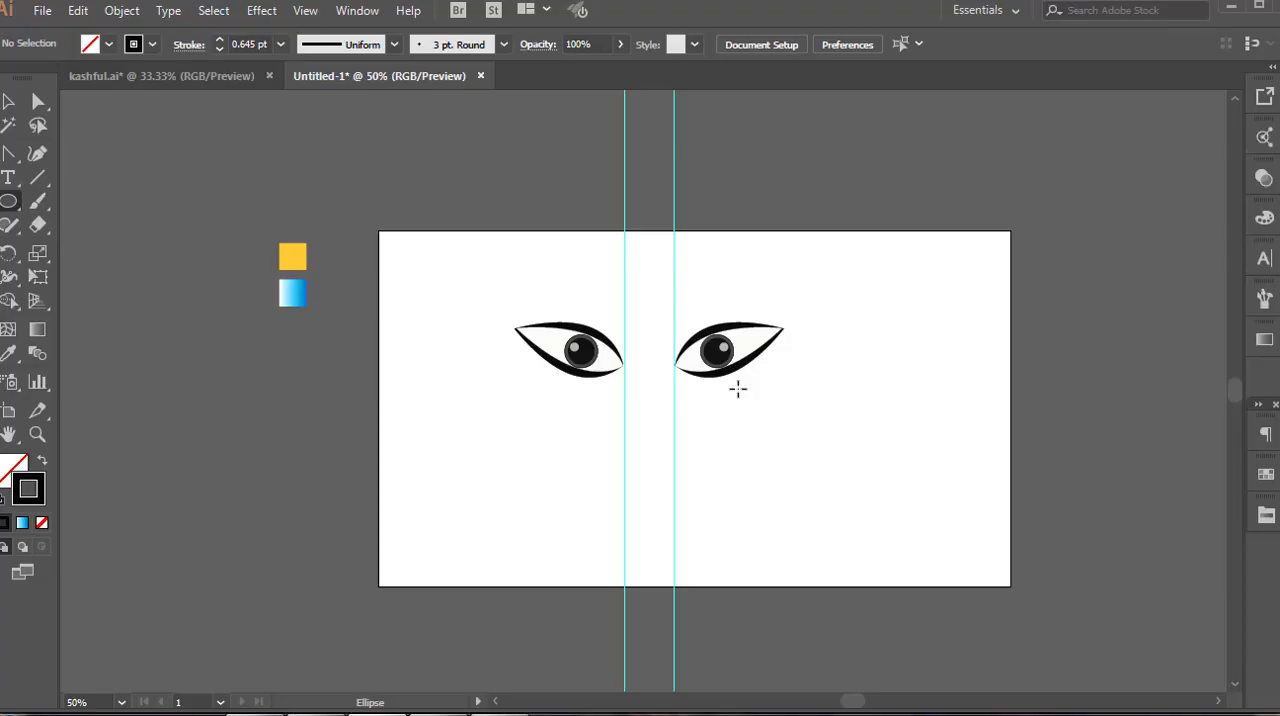
Draw a tall ellipse below the right eye, reshape it into a teardrop with pointed ends, and fill it with black 070707
key("ctrl+equal")
left_click_drag(806, 396, 889, 543)
key("shift+c")
left_click(846, 396)
left_click(846, 541)
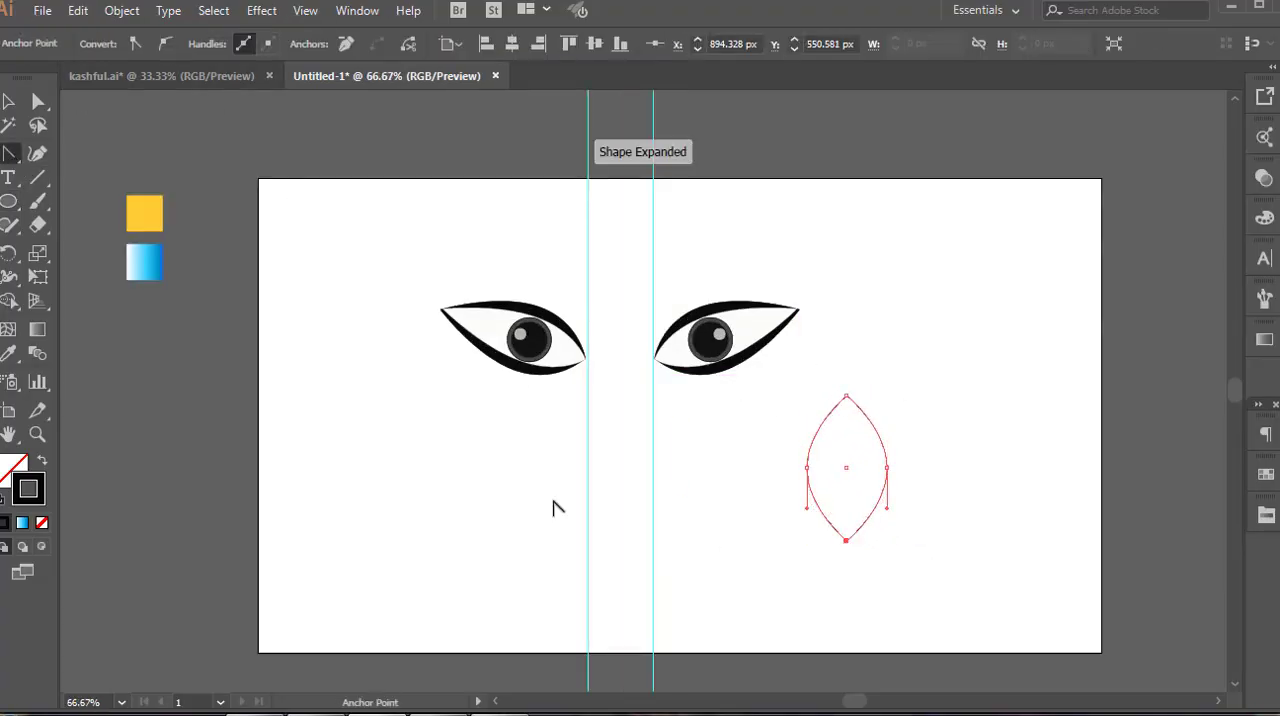
key("a")
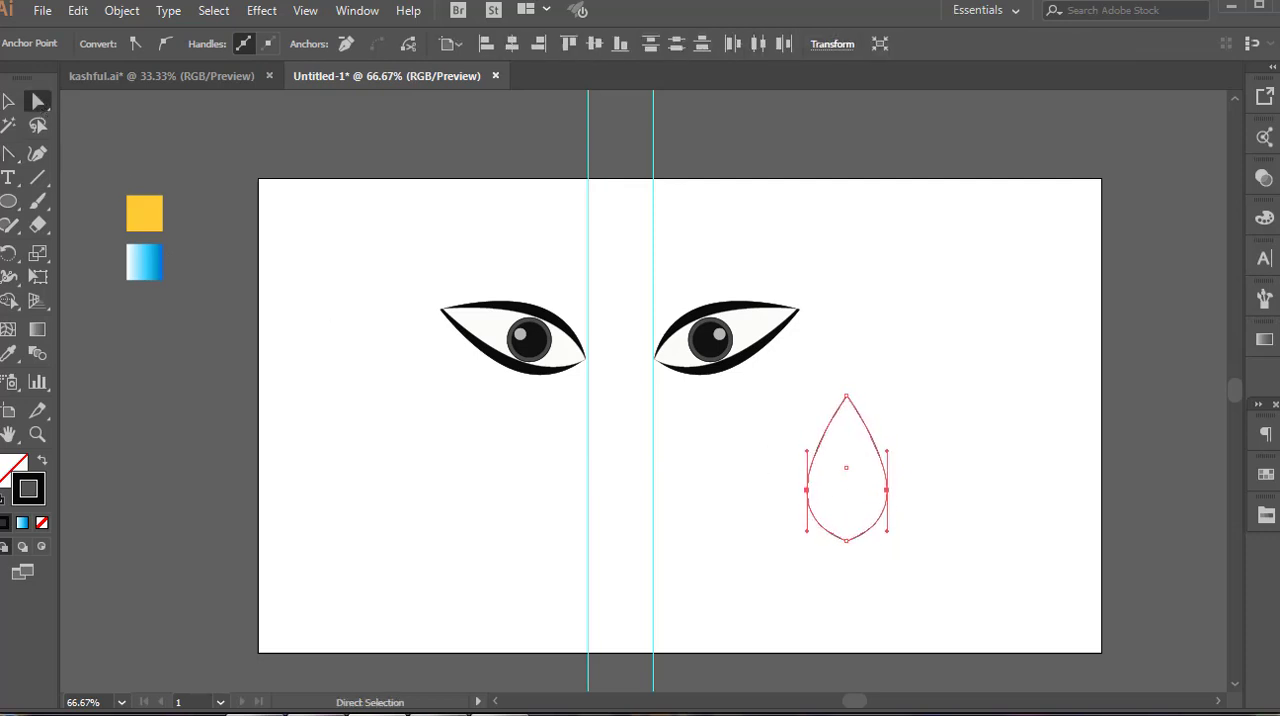
left_click(6, 523)
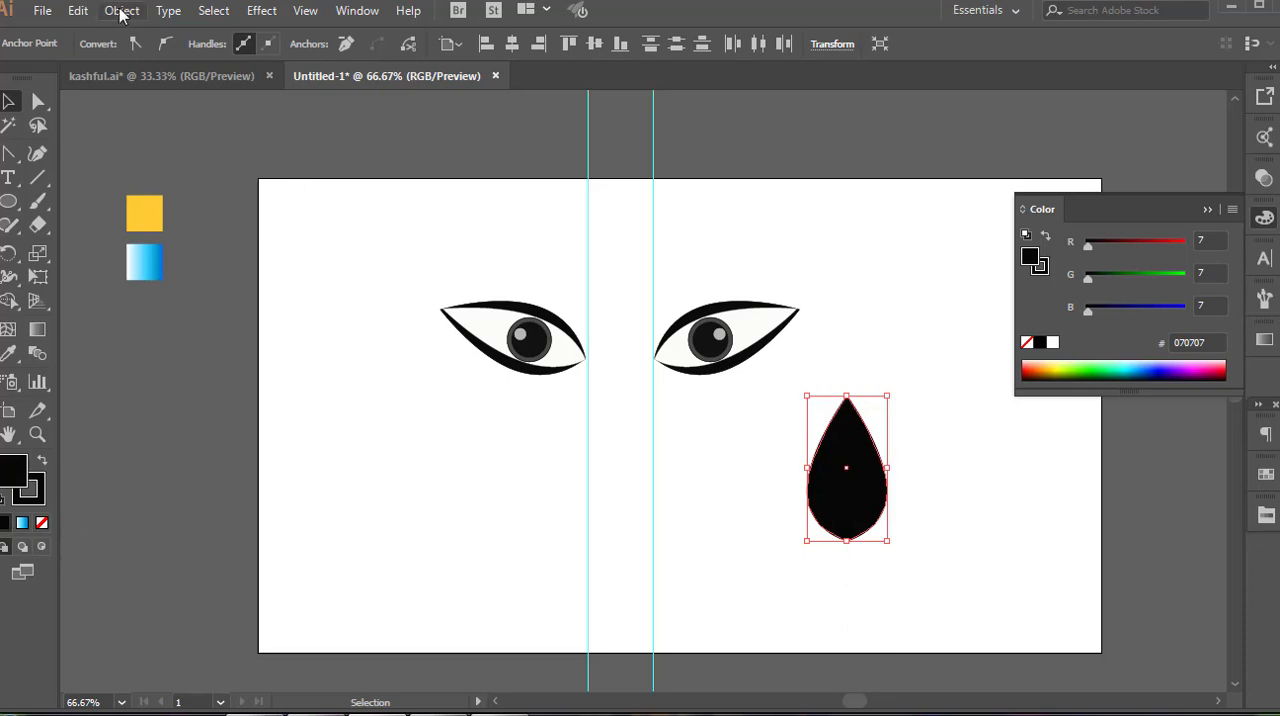
Paste a copy of the teardrop in front, filled with off-white F9F9F7, and narrow it evenly to leave a black rim
left_click(78, 10)
left_click(120, 113)
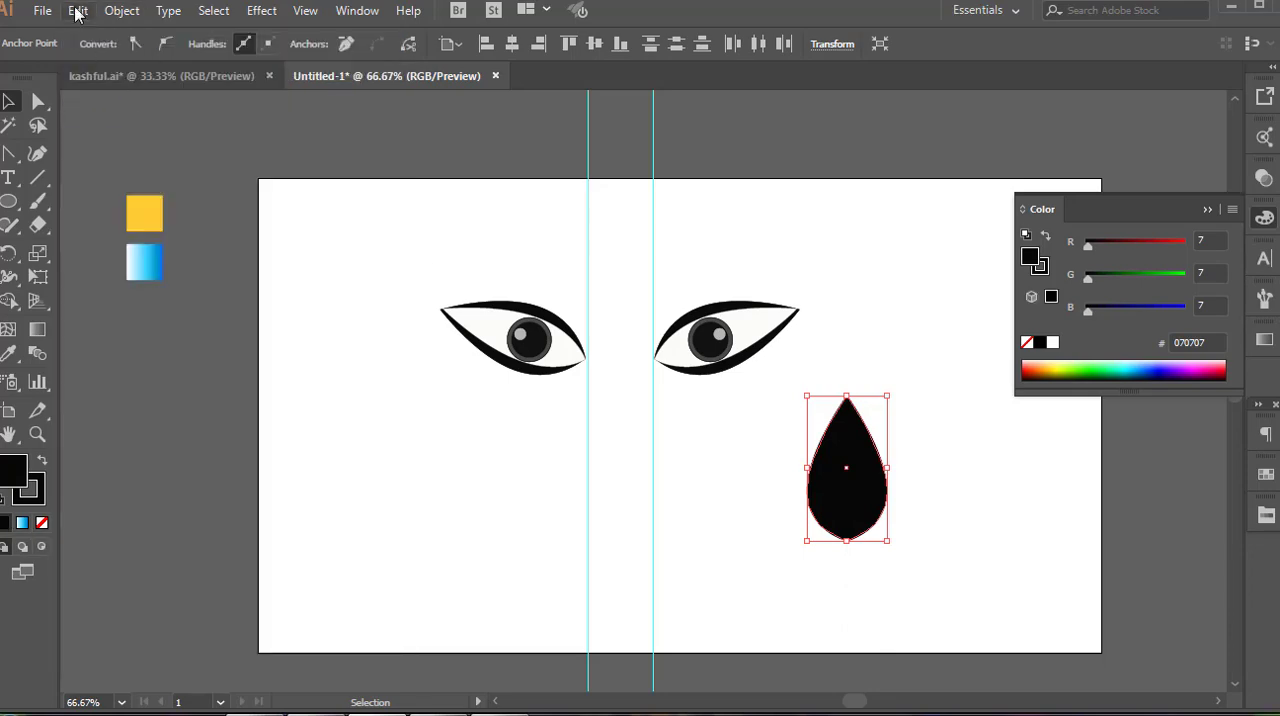
left_click(78, 10)
left_click(94, 151)
double_click(10, 478)
left_click(397, 233)
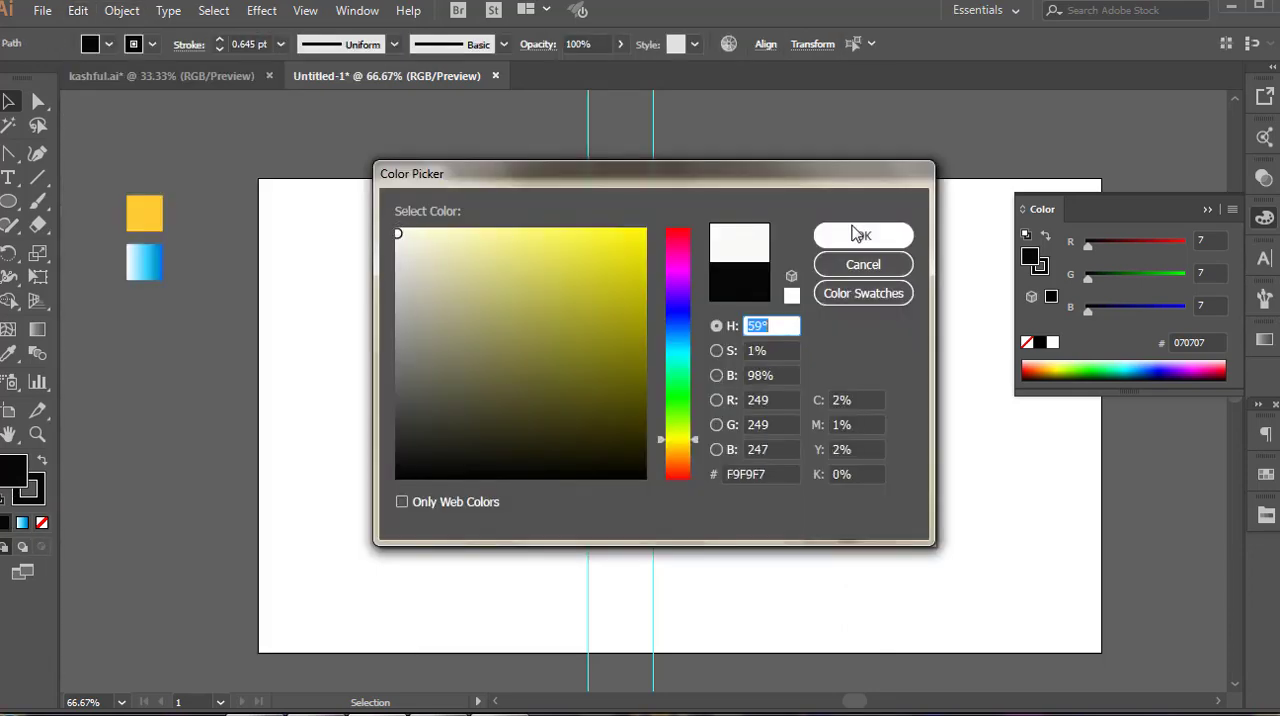
left_click(855, 234)
left_click(1207, 209)
left_click_drag(888, 469, 879, 471)
Duplicate the right eye's pupil with its highlight and place the copy just left of the teardrop
double_click(710, 341)
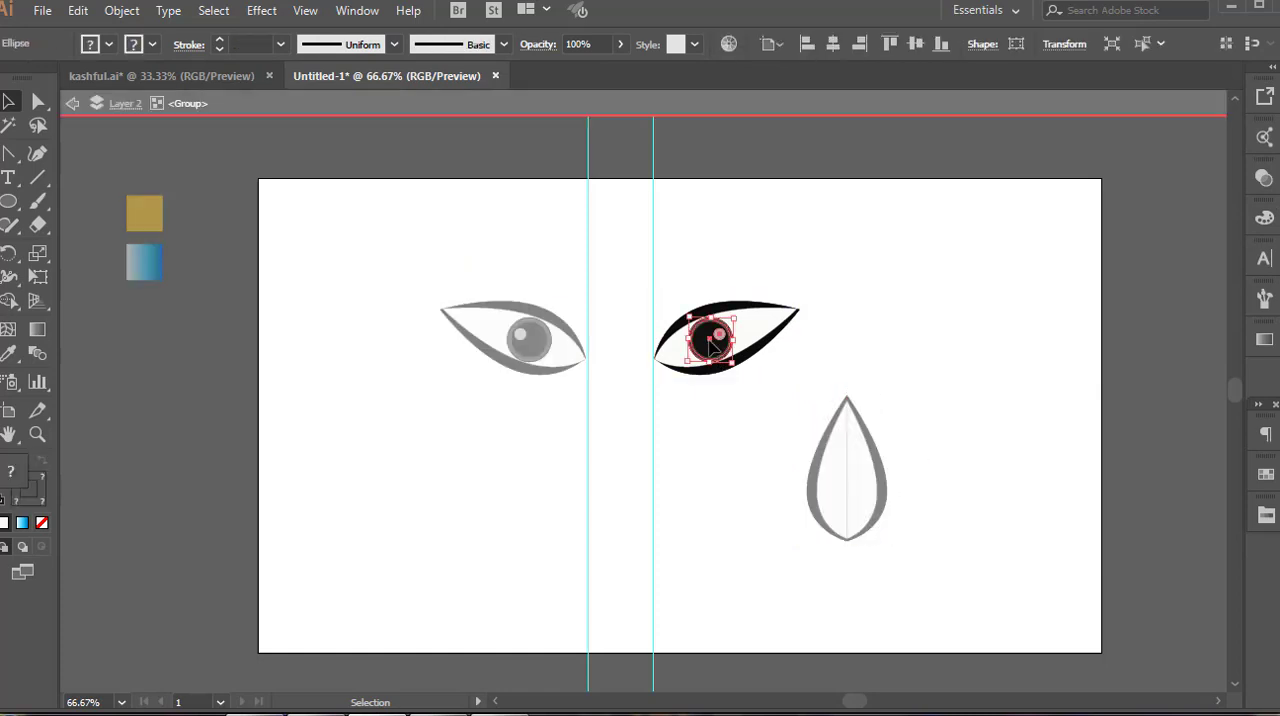
double_click(921, 388)
key("ctrl+v")
left_click_drag(646, 395, 757, 504)
Paste a copy of the off-white teardrop in front and fill one of the two teardrops with dark red
left_click(845, 506)
left_click(77, 10)
left_click(128, 150)
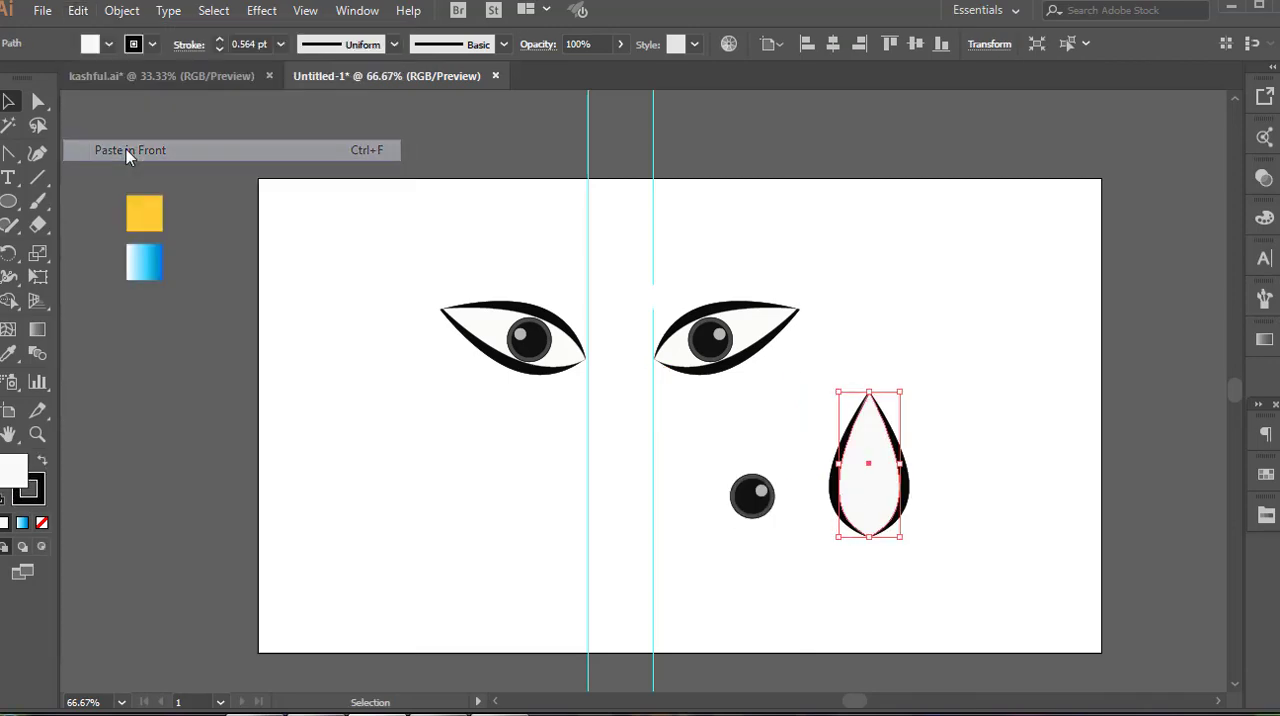
double_click(12, 468)
left_click(684, 478)
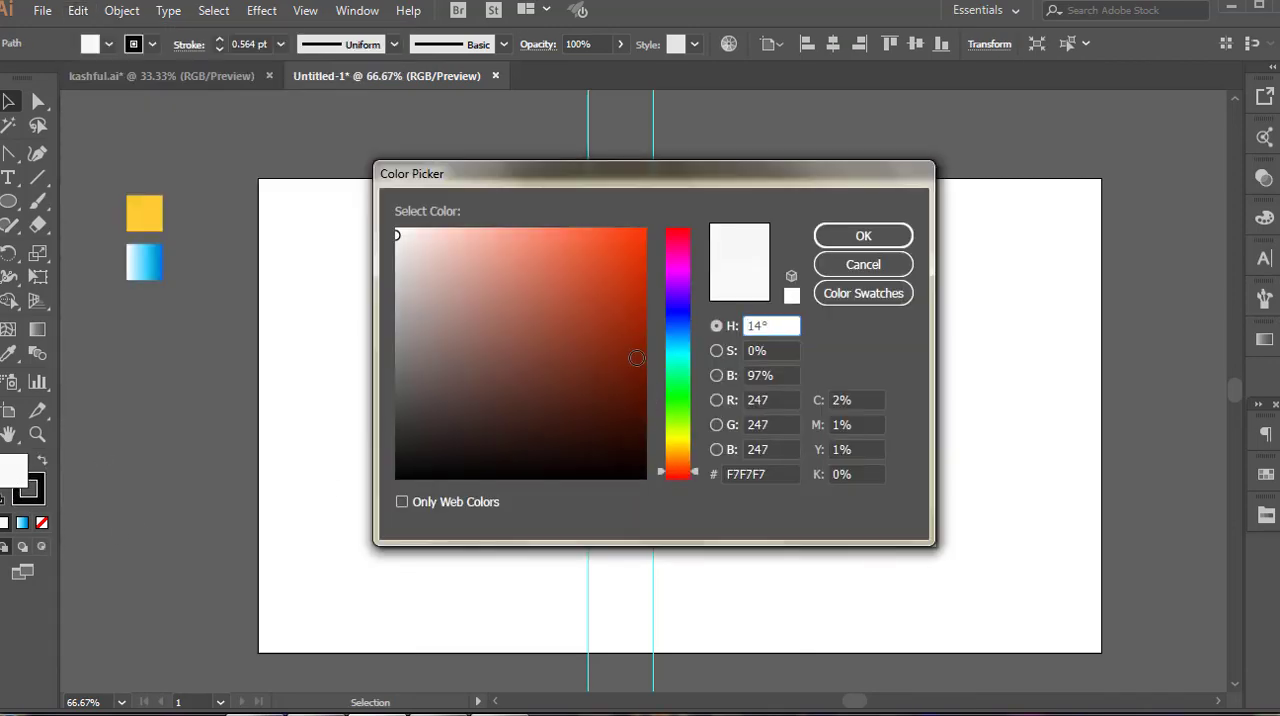
left_click(640, 334)
left_click(825, 238)
Narrow the off-white teardrop evenly and bring it to the front, leaving a thin dark red band on both sides
left_click_drag(906, 462, 893, 462)
right_click(878, 483)
mouse_move(957, 373)
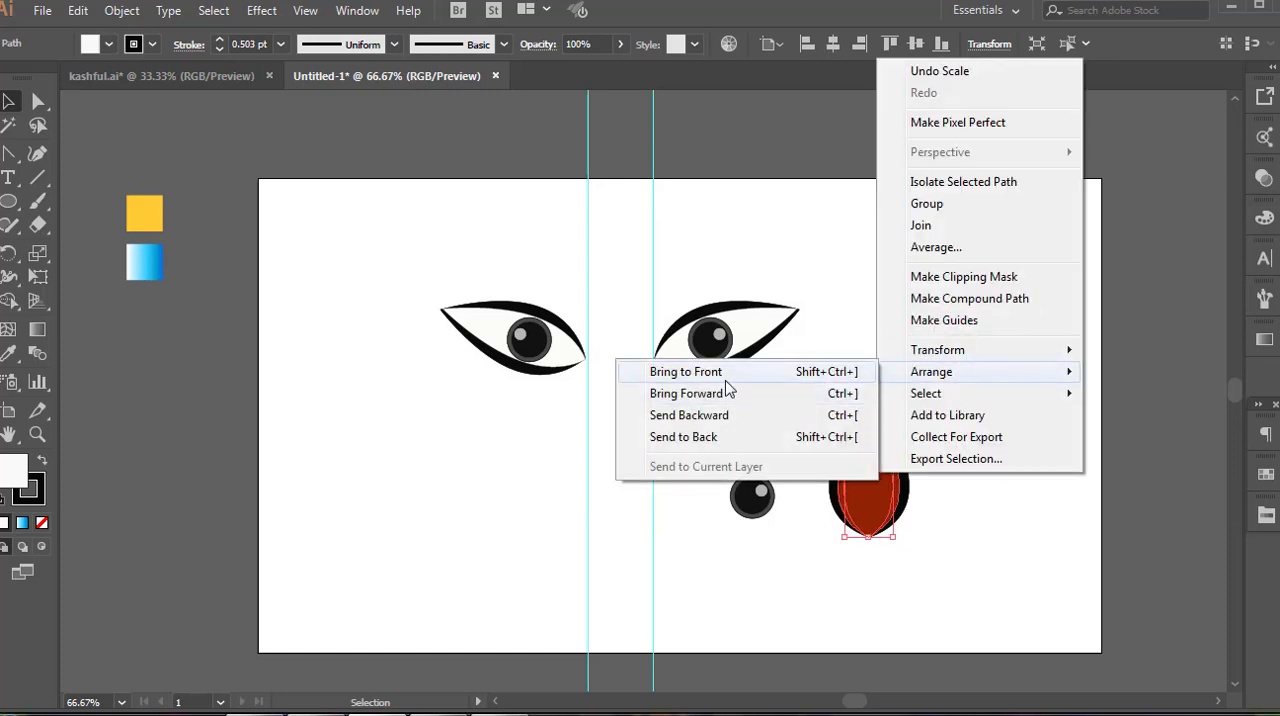
left_click(725, 377)
left_click(993, 371)
Move the duplicated pupil into the lower middle of the teardrop and bring it to the front
left_click_drag(768, 501, 880, 488)
right_click(876, 483)
mouse_move(941, 388)
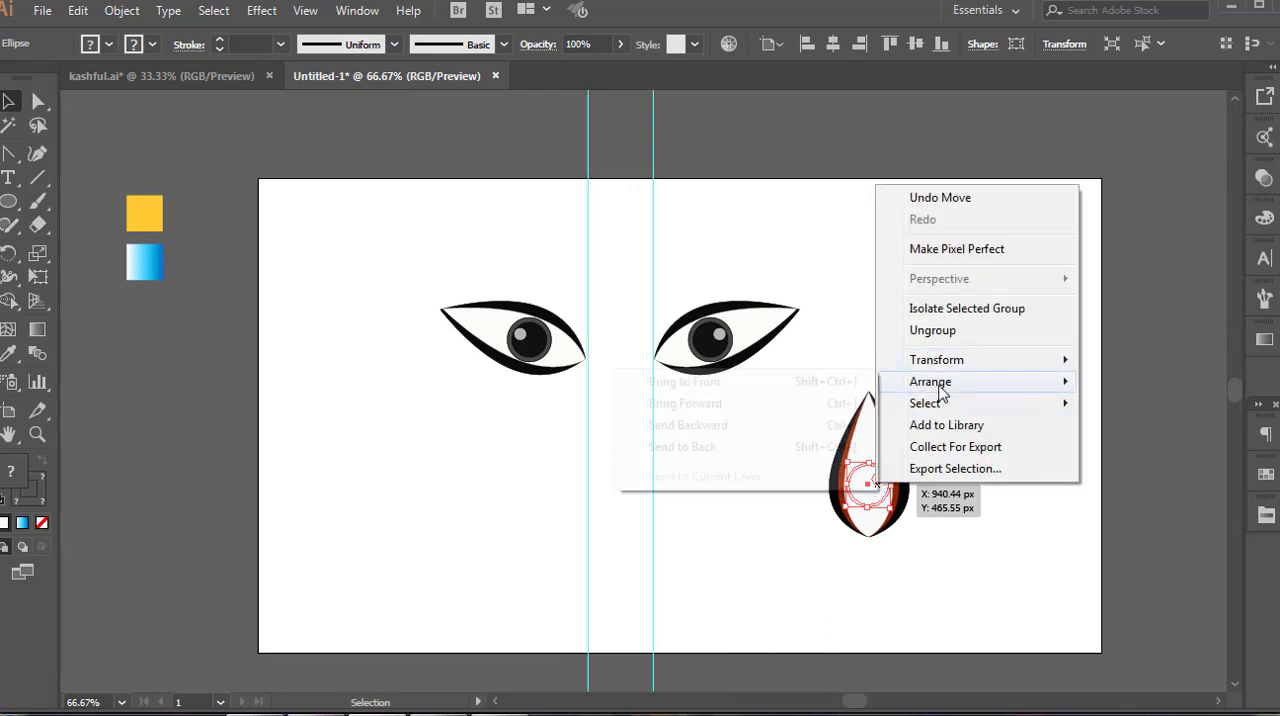
left_click(717, 382)
left_click(986, 400)
Isolate the teardrop eye's pupil group and delete its light highlight circle
double_click(880, 488)
double_click(879, 488)
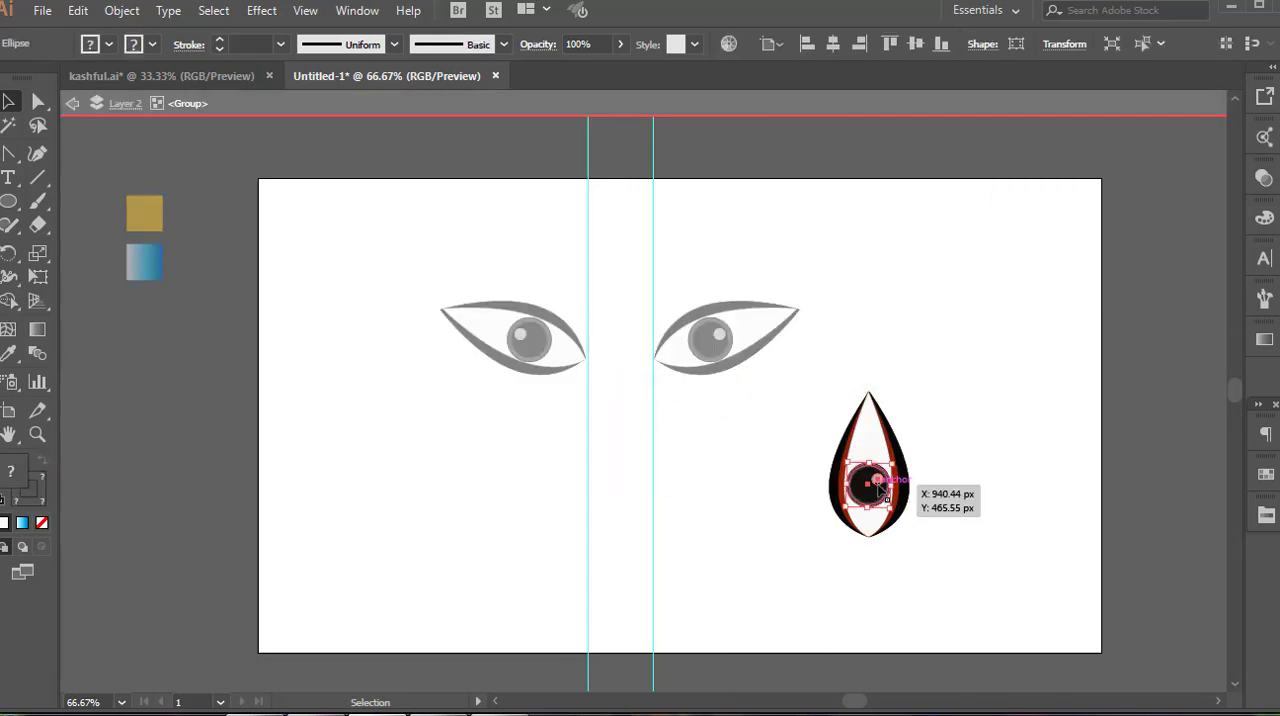
left_click(879, 488)
key("Delete")
double_click(968, 524)
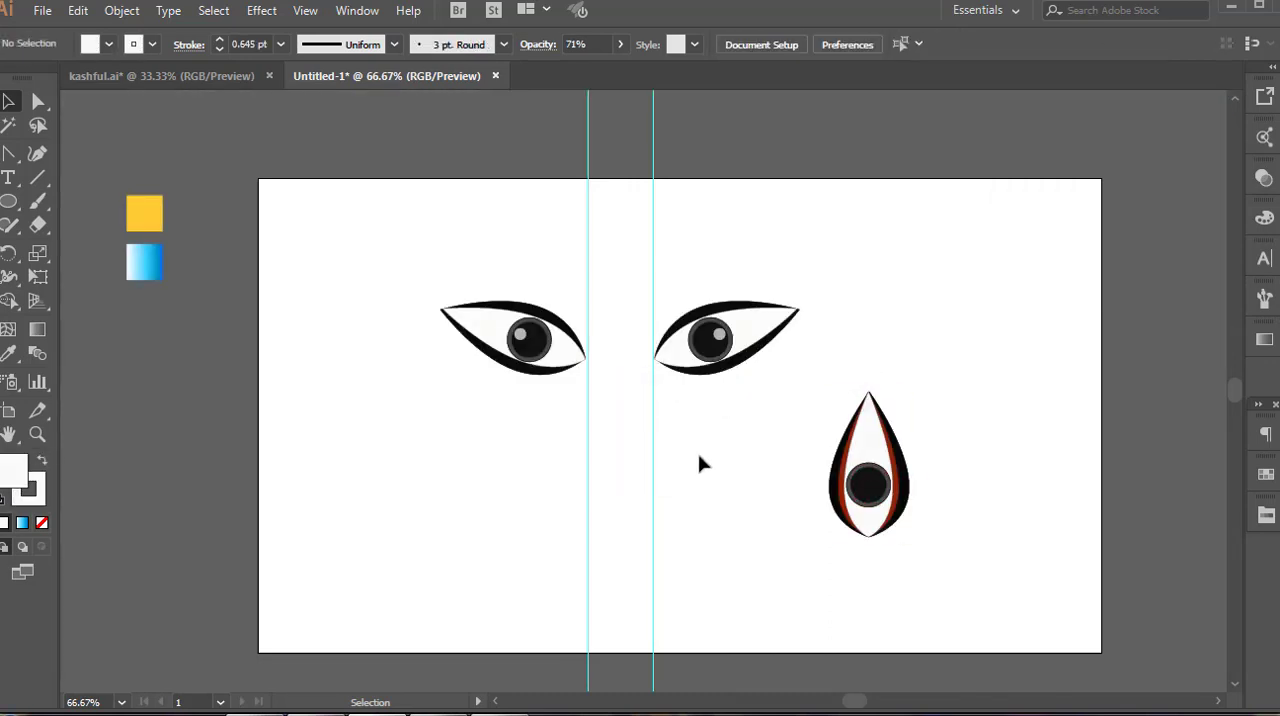
Move the teardrop eye above and midway between the two slanted eyes, and hide the guides
left_click_drag(871, 497, 653, 251)
left_click(498, 405)
left_click_drag(753, 350, 753, 350)
right_click(753, 350)
left_click(808, 473)
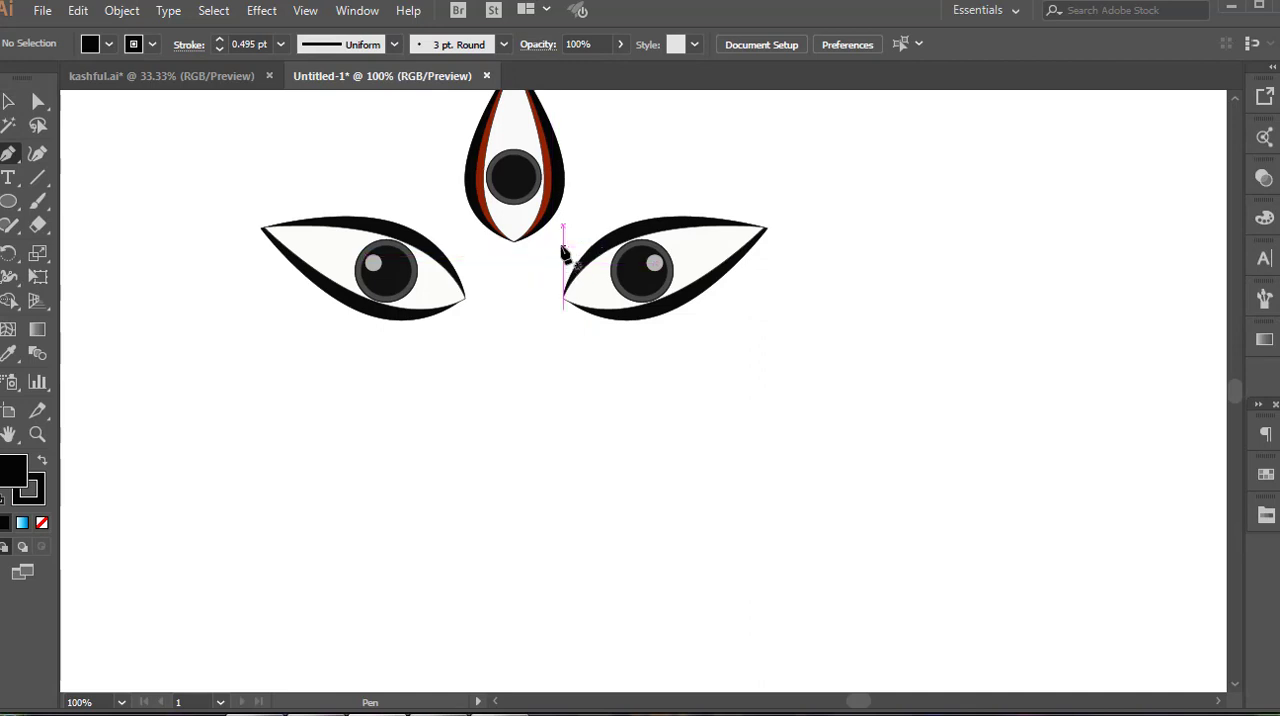
Draw the curved upper and lower edges of a tapering black eyebrow above the right eye with the Pen tool
left_click(563, 242)
left_click(767, 211)
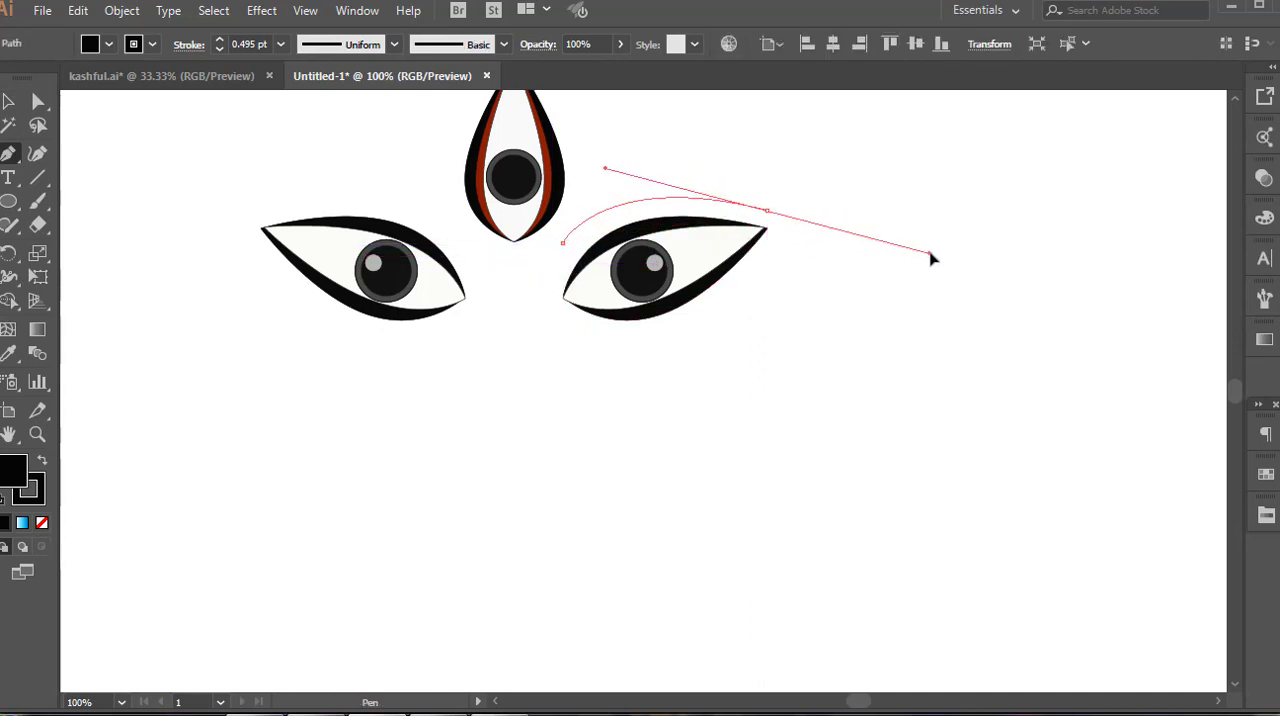
left_click_drag(665, 219, 786, 228)
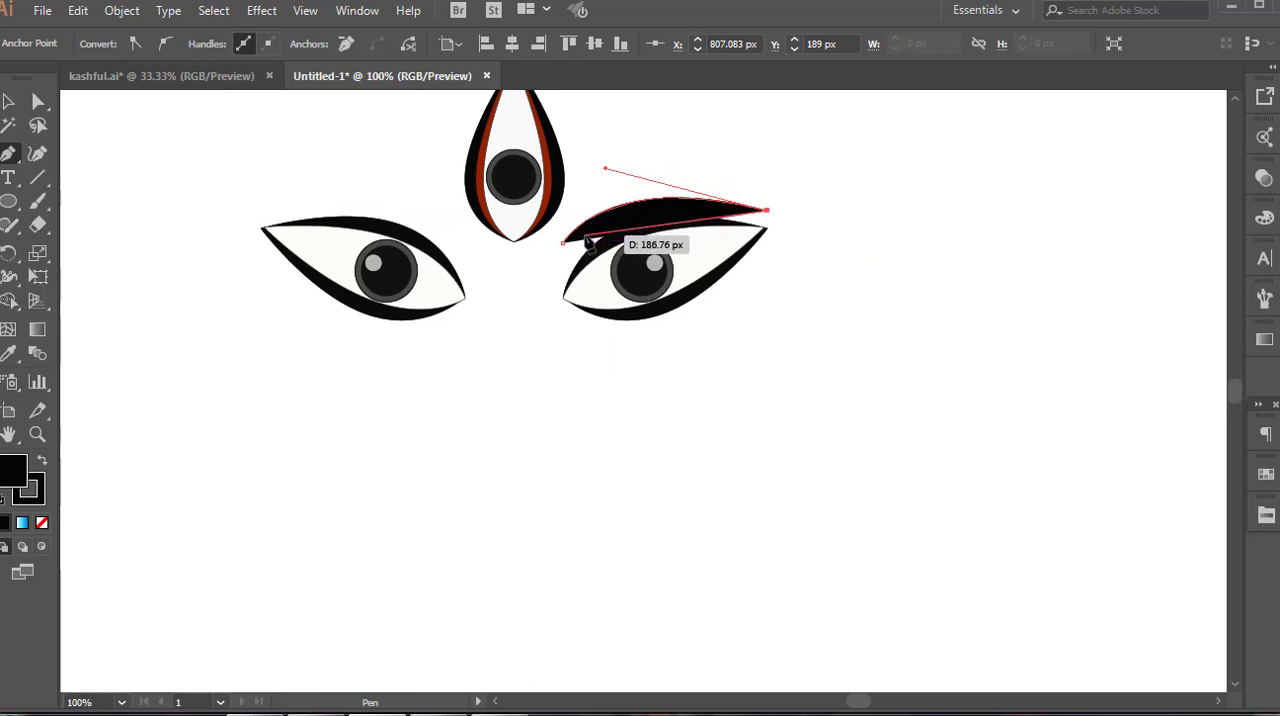
key("ctrl+plus")
left_click_drag(750, 265, 636, 355)
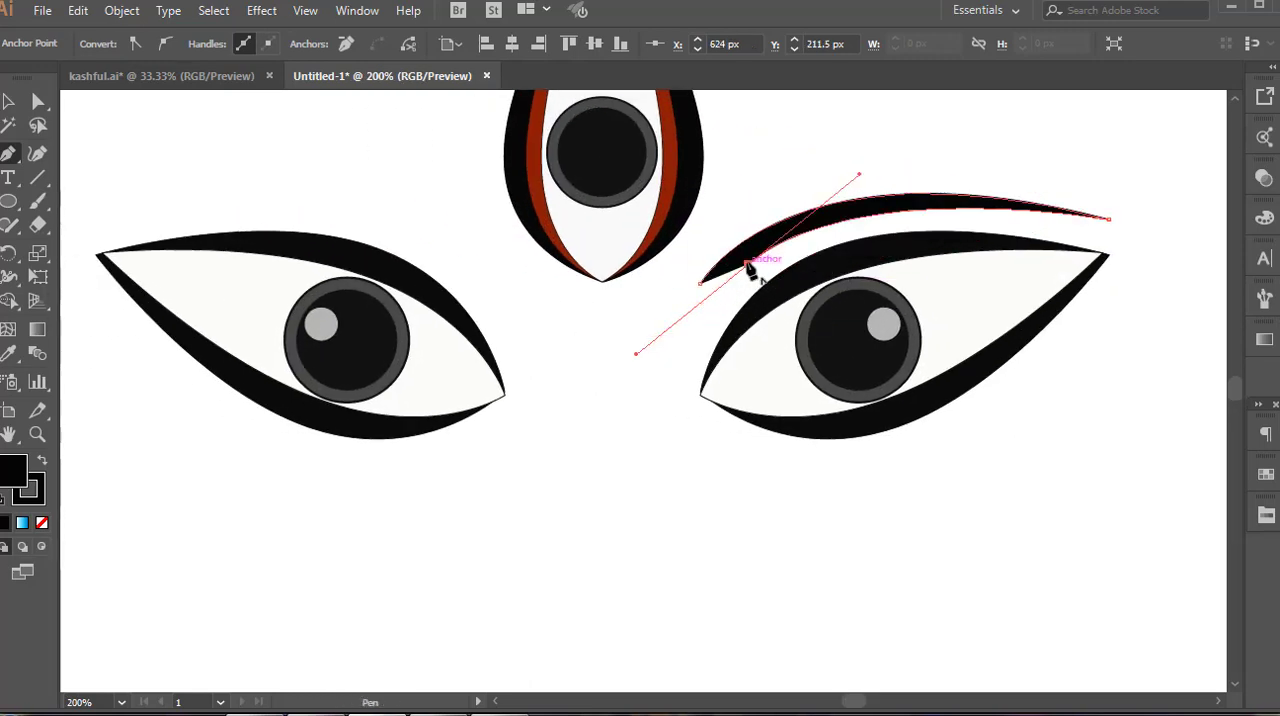
Curve the eyebrow's inner end into a small rounded tip and close the path at its starting point
left_click(748, 265)
left_click(721, 290)
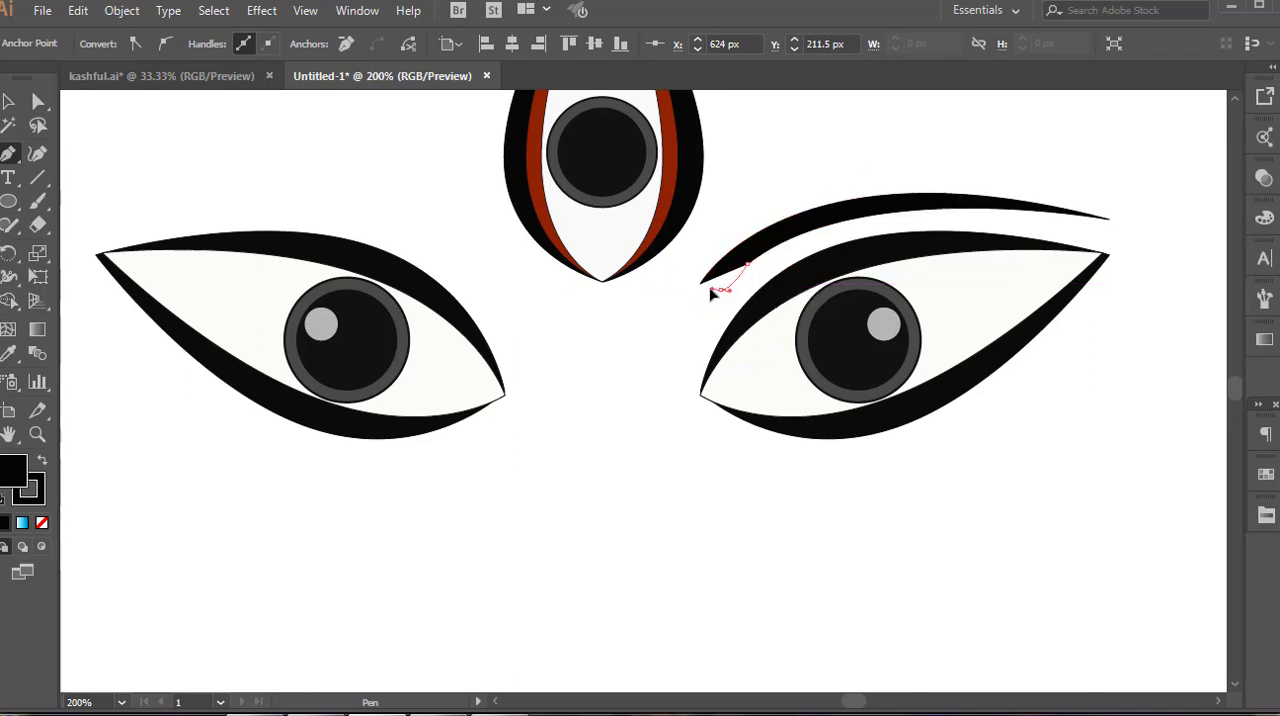
left_click_drag(710, 293, 712, 295)
left_click(721, 290)
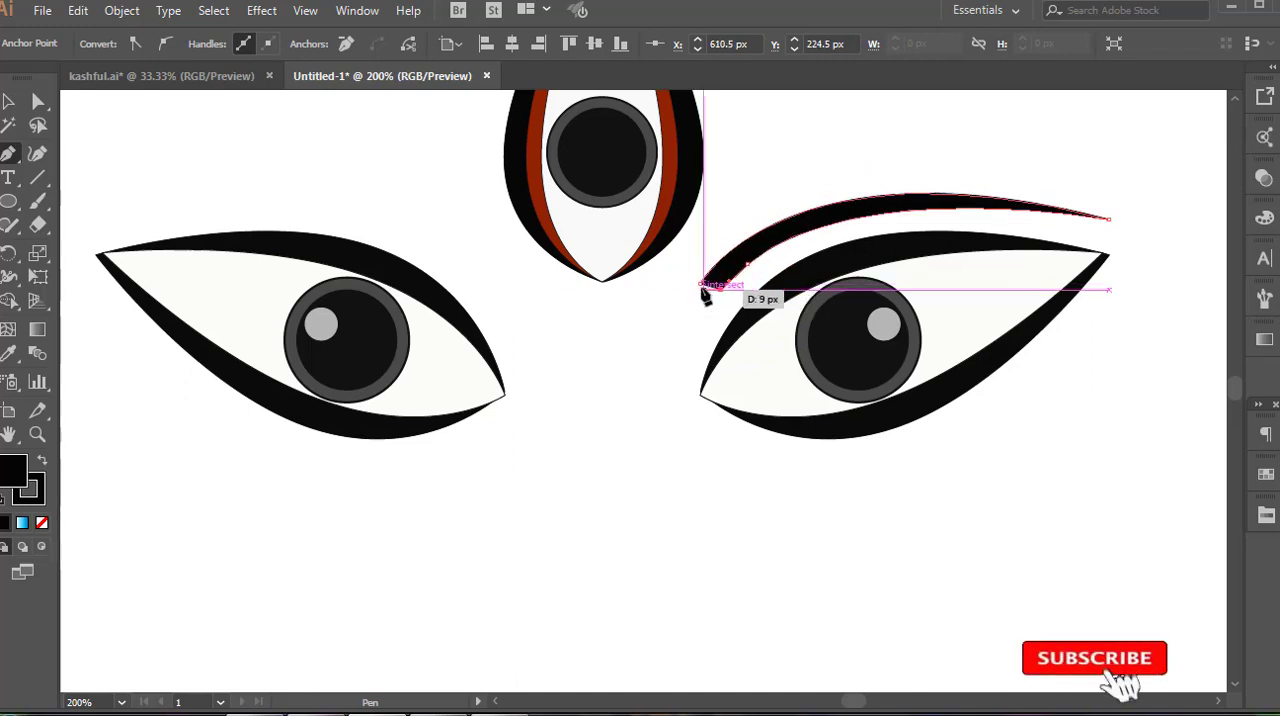
left_click(702, 284)
key("v")
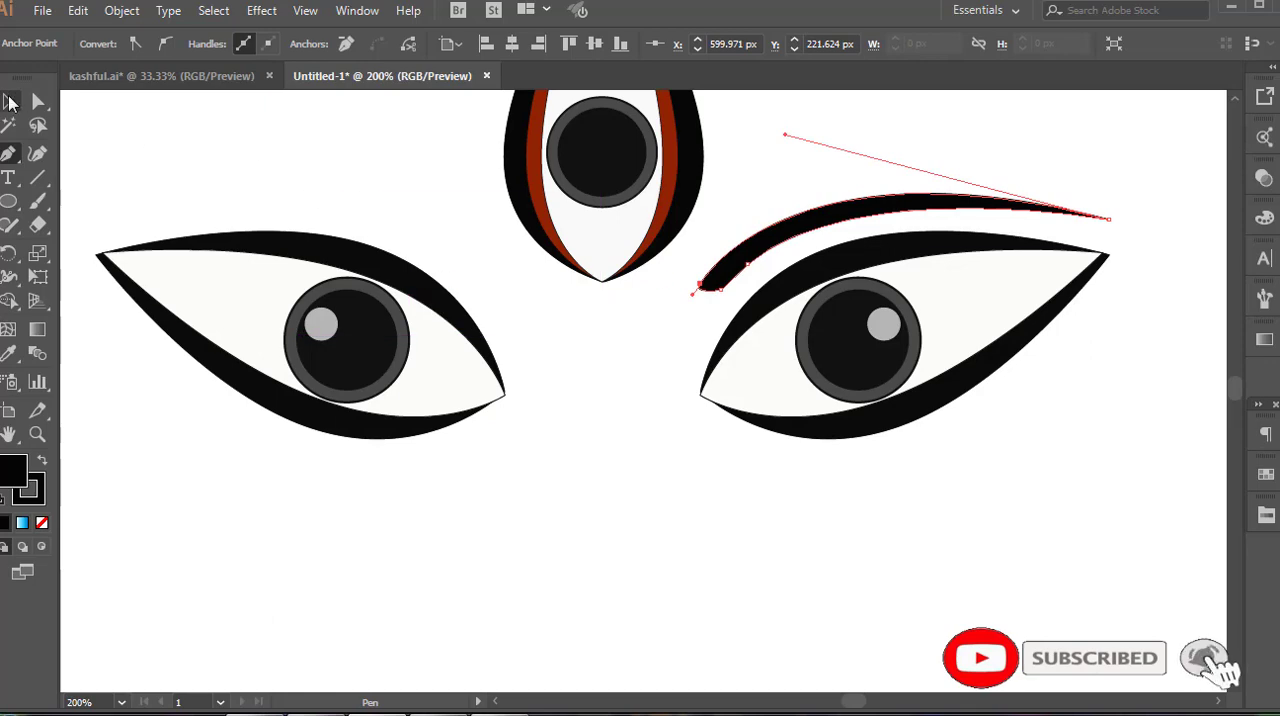
left_click(806, 574)
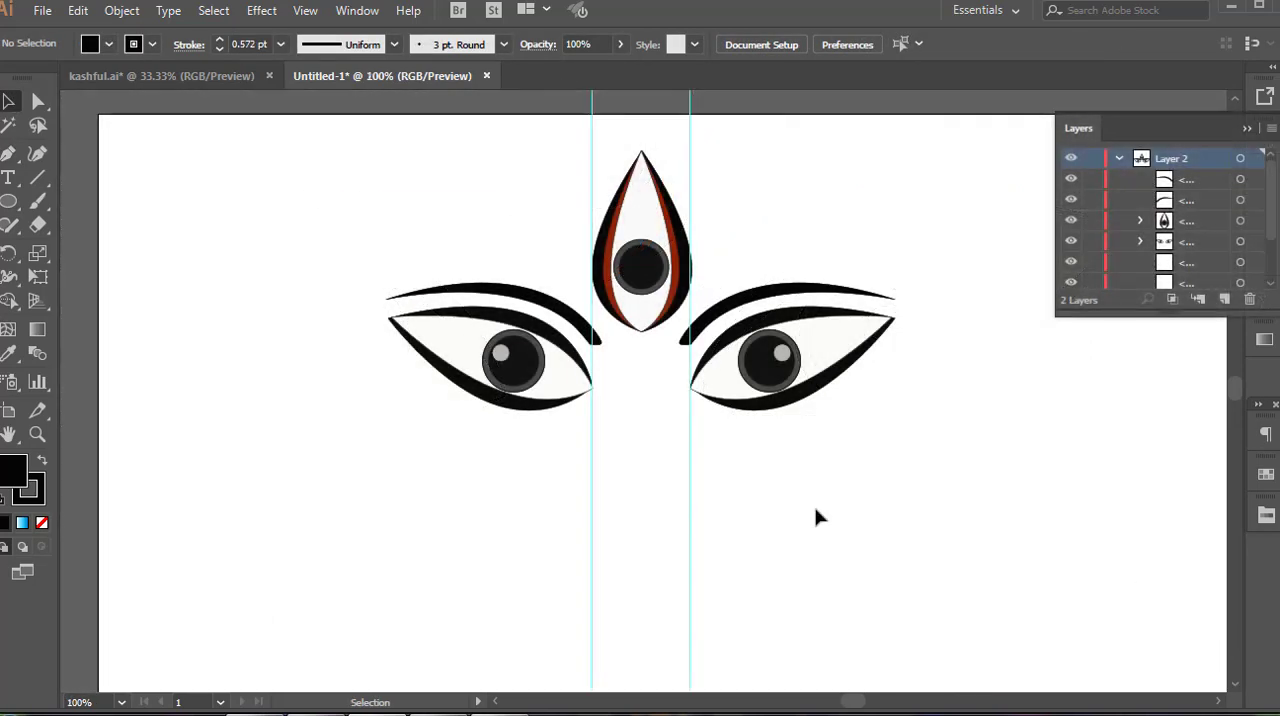
Draw an unfilled upright ellipse with a 4 pt dark red stroke beside the left eye and cut it down to an arc
key("l")
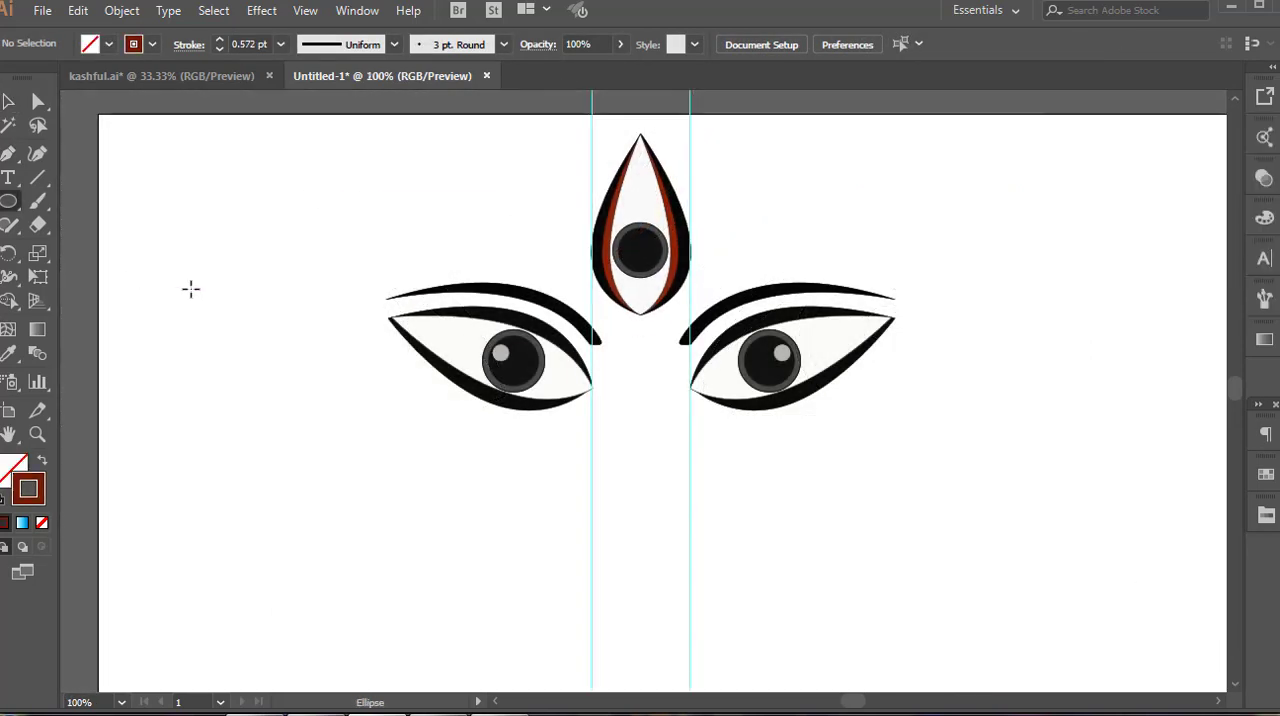
left_click_drag(191, 289, 283, 419)
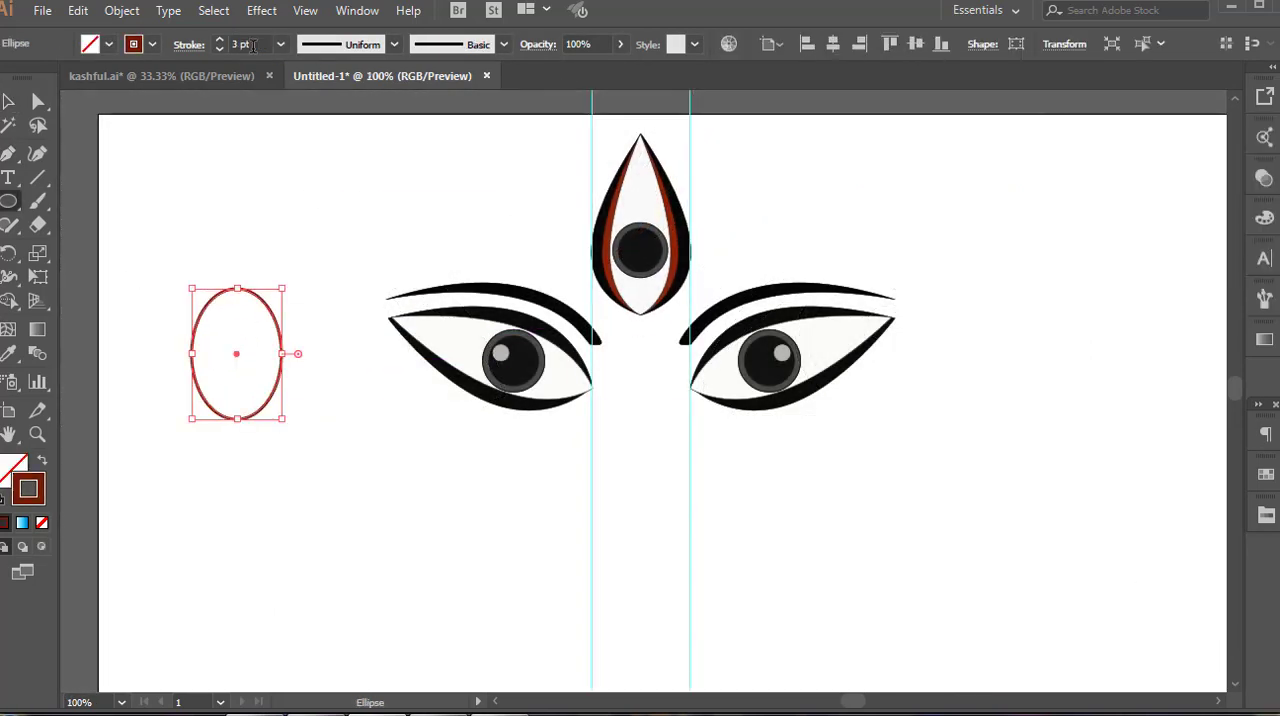
left_click(38, 101)
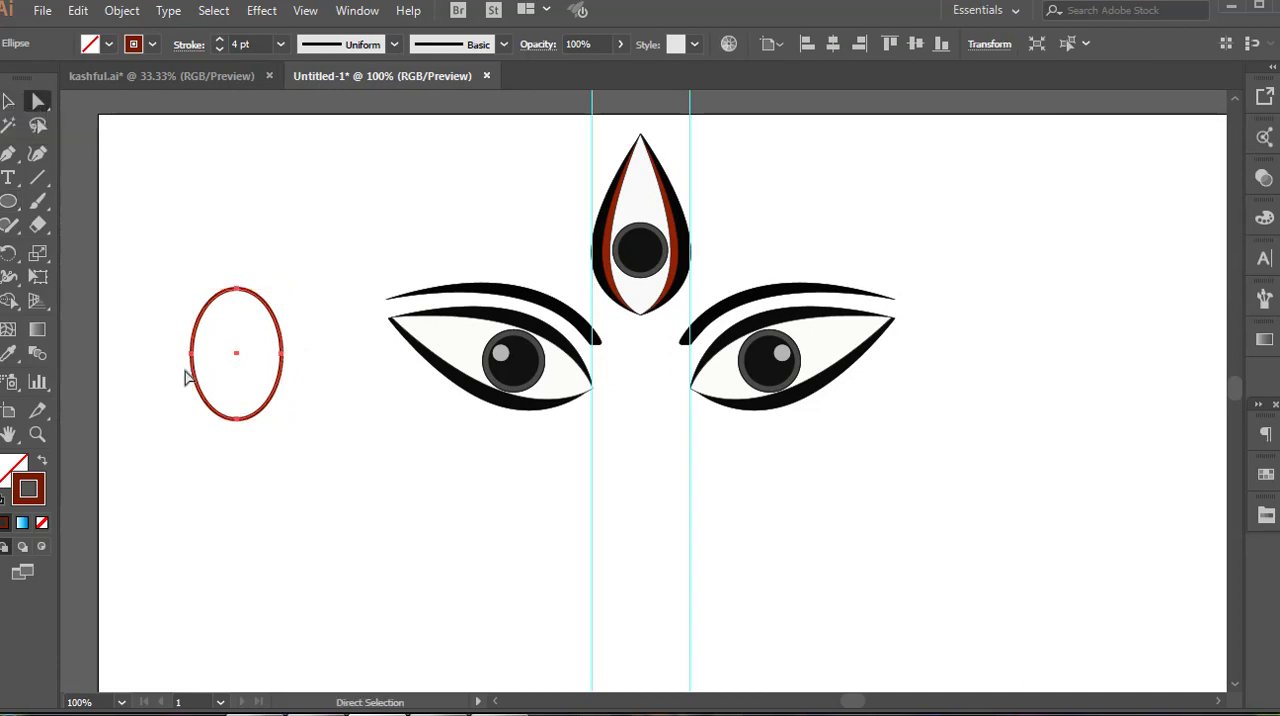
left_click_drag(305, 458, 297, 457)
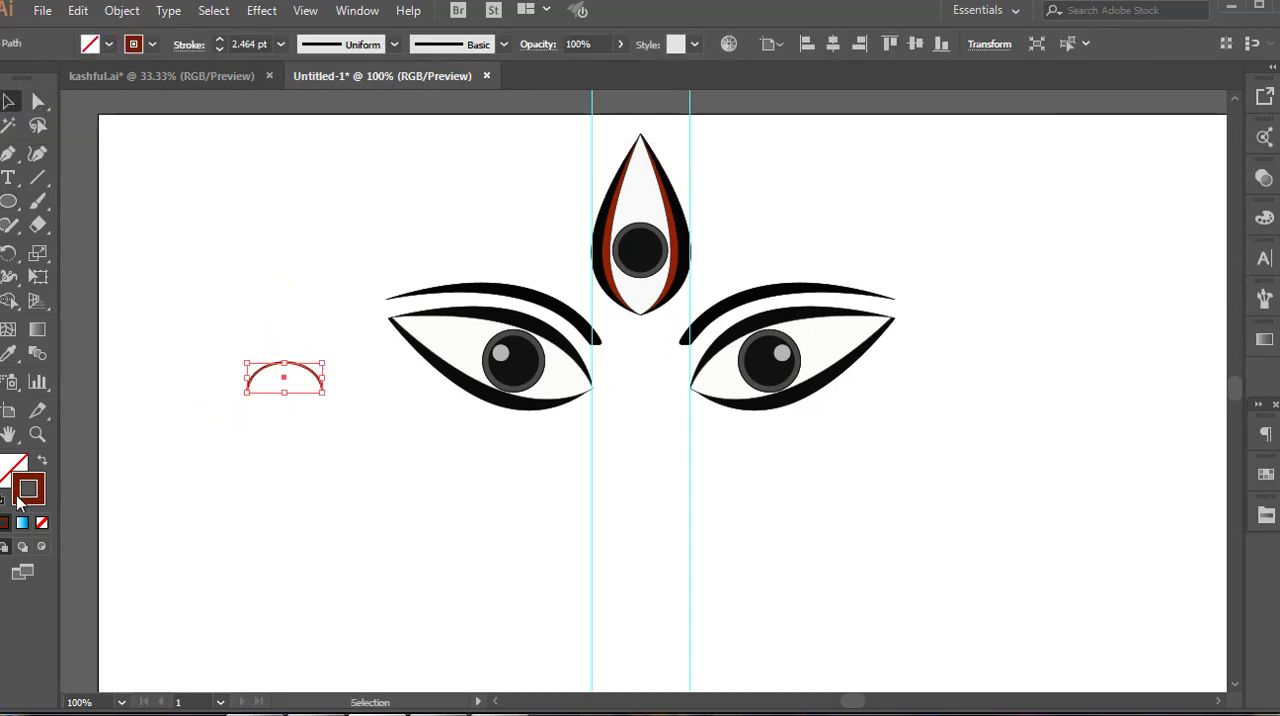
Recolor the arc's stroke bright red-orange and place the glowing, upward-opening arc directly beneath the teardrop eye
double_click(24, 494)
left_click(643, 232)
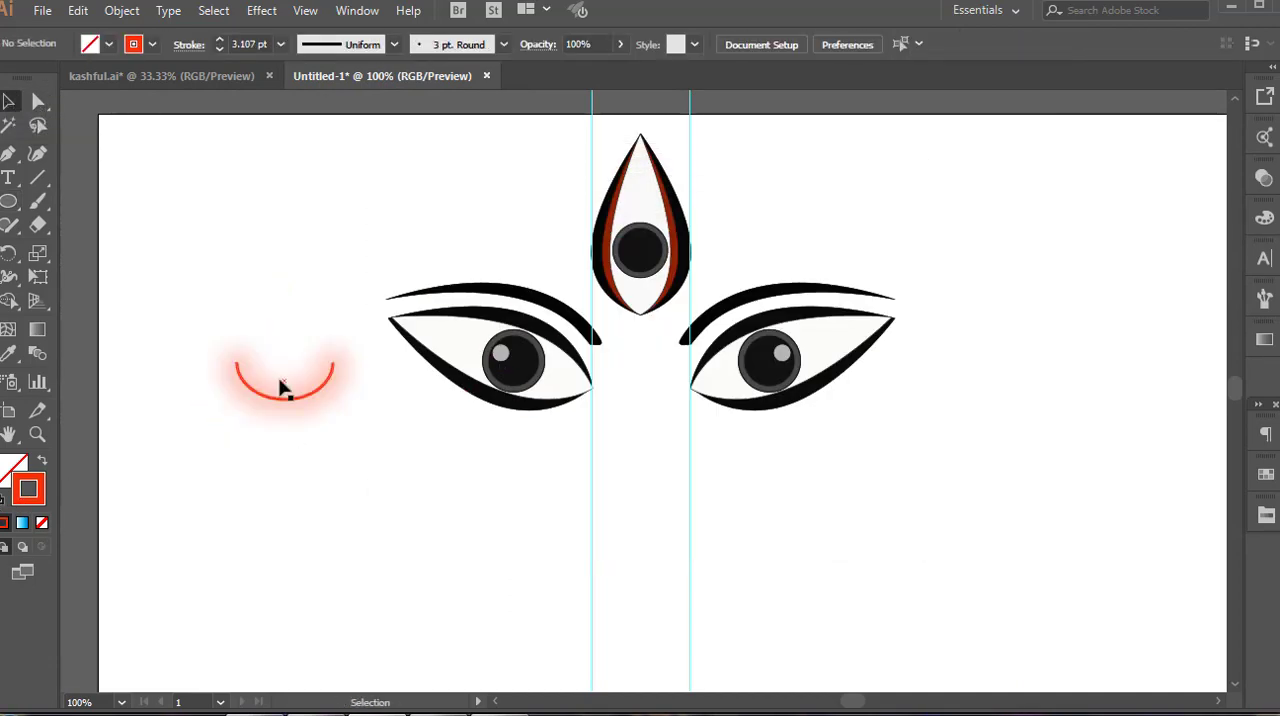
mouse_move(285, 380)
left_mouse_down()
mouse_move(578, 362)
mouse_move(651, 334)
mouse_move(654, 314)
mouse_move(644, 318)
left_mouse_up()
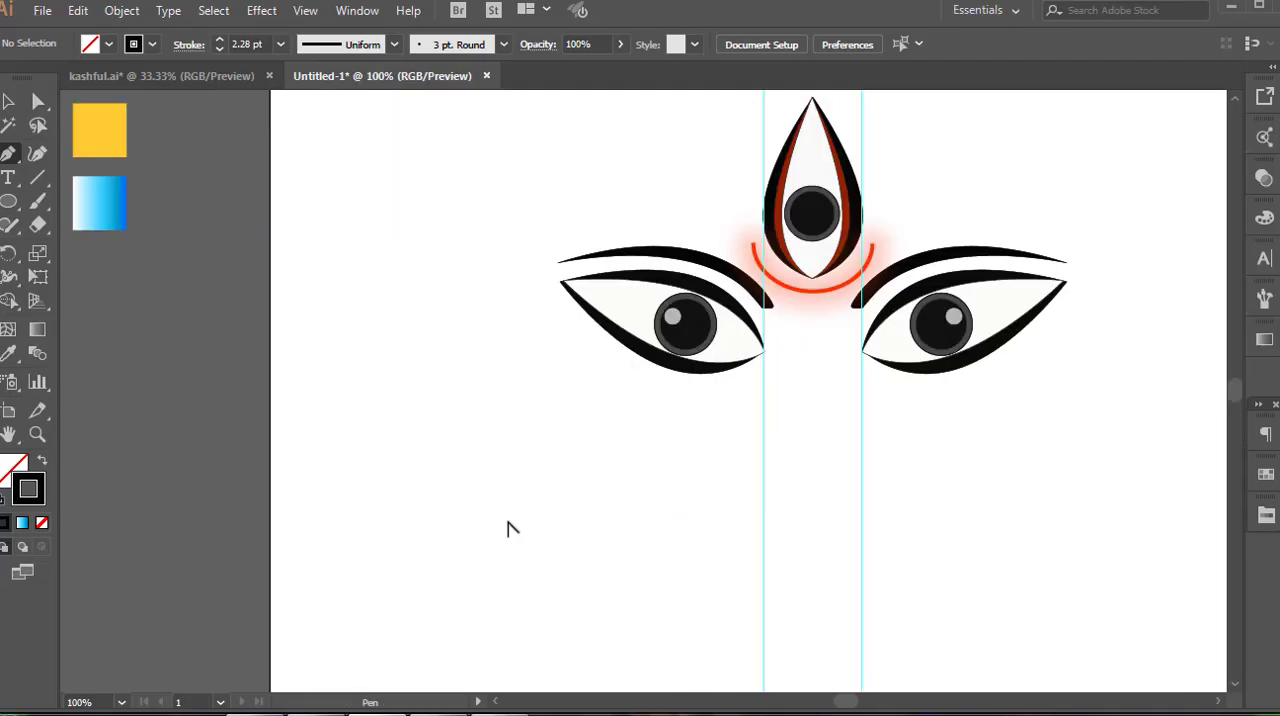
Draw an open nostril outline below the left eye: a vertical line, a short base segment and a small curved end
left_click(510, 460)
left_click(510, 524)
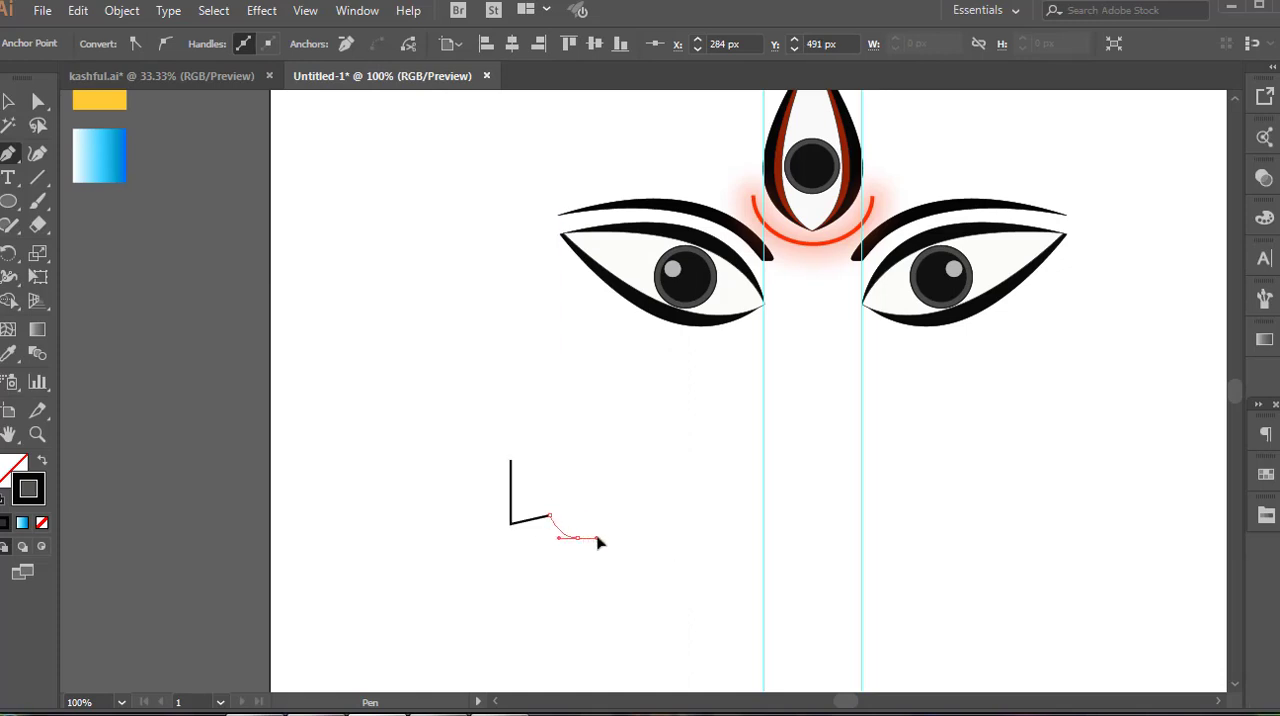
left_click_drag(598, 542, 566, 546)
Round the nostril outline's corners with the live corner handles to form a smooth wavy base
left_click(8, 101)
left_click(38, 101)
left_click_drag(523, 508, 534, 507)
scroll(585, 541, "up", 2)
left_click_drag(597, 538, 658, 546)
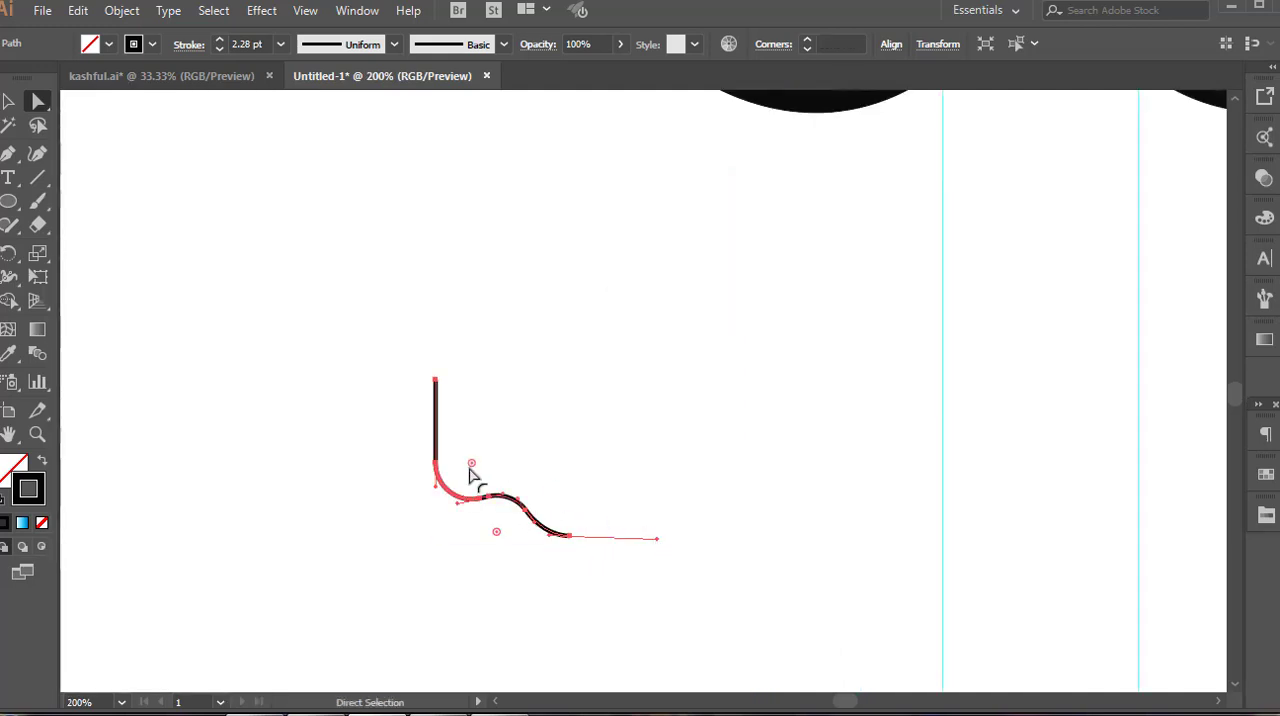
left_click_drag(497, 534, 494, 551)
Slant the nostril's side inward by moving its upper anchor to about X 301, Y 430 px, and round its lower corner about 20 px
scroll(417, 518, "up", 2)
left_click(453, 242)
left_click_drag(455, 241, 521, 218)
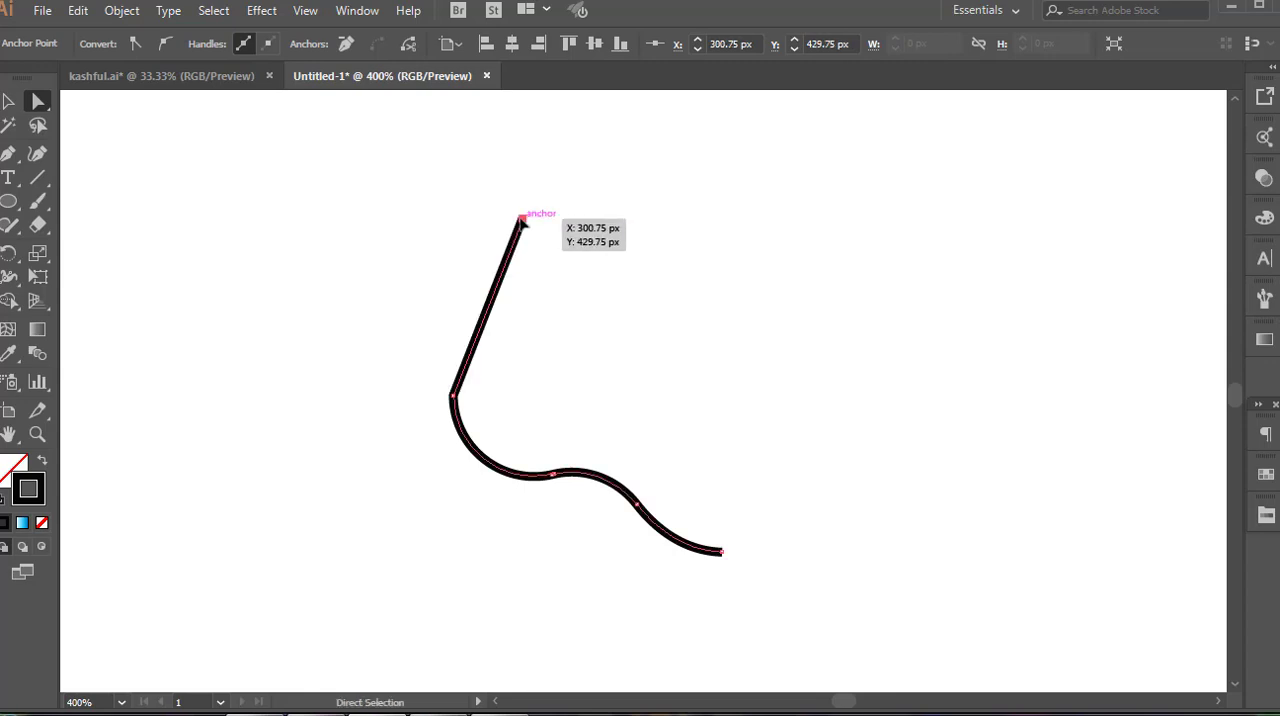
left_click(33, 105)
left_click(453, 396)
left_click_drag(474, 400, 540, 414)
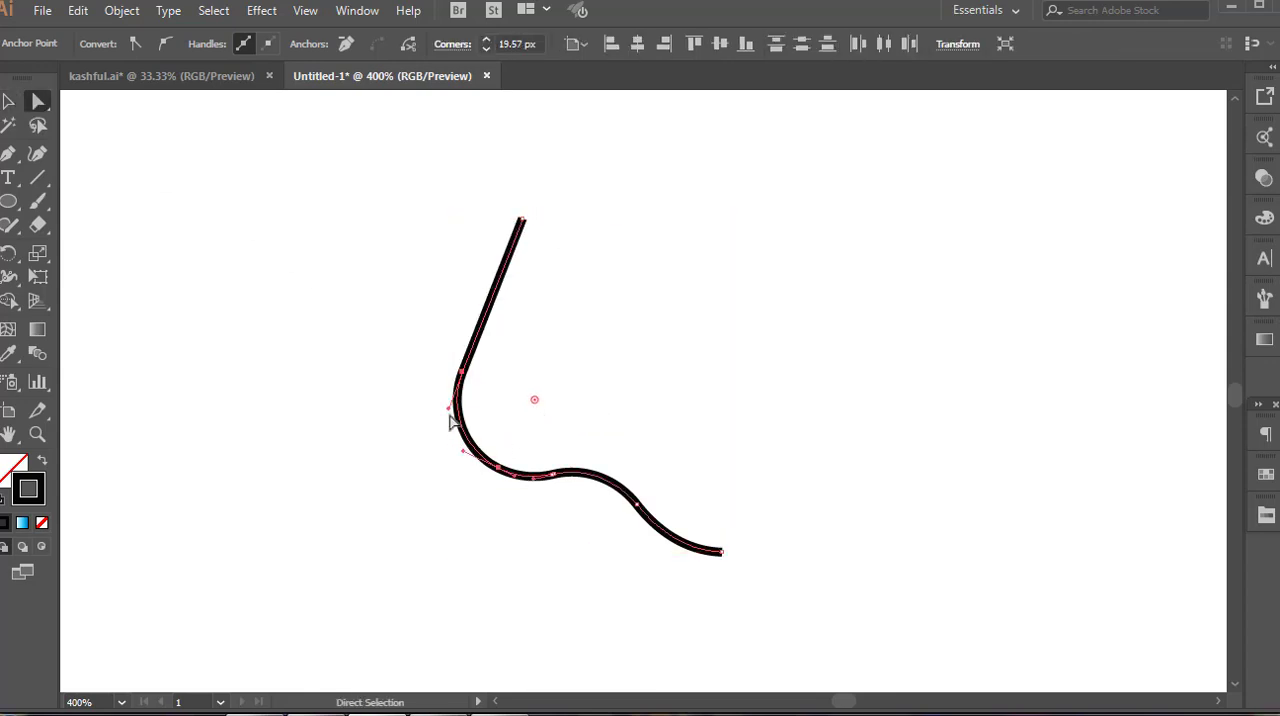
Reflect a copy of the nostril outline horizontally and nudge it sideways until both halves meet as a complete nose
left_click(9, 102)
scroll(574, 420, "down", 4)
right_click(602, 446)
mouse_move(675, 320)
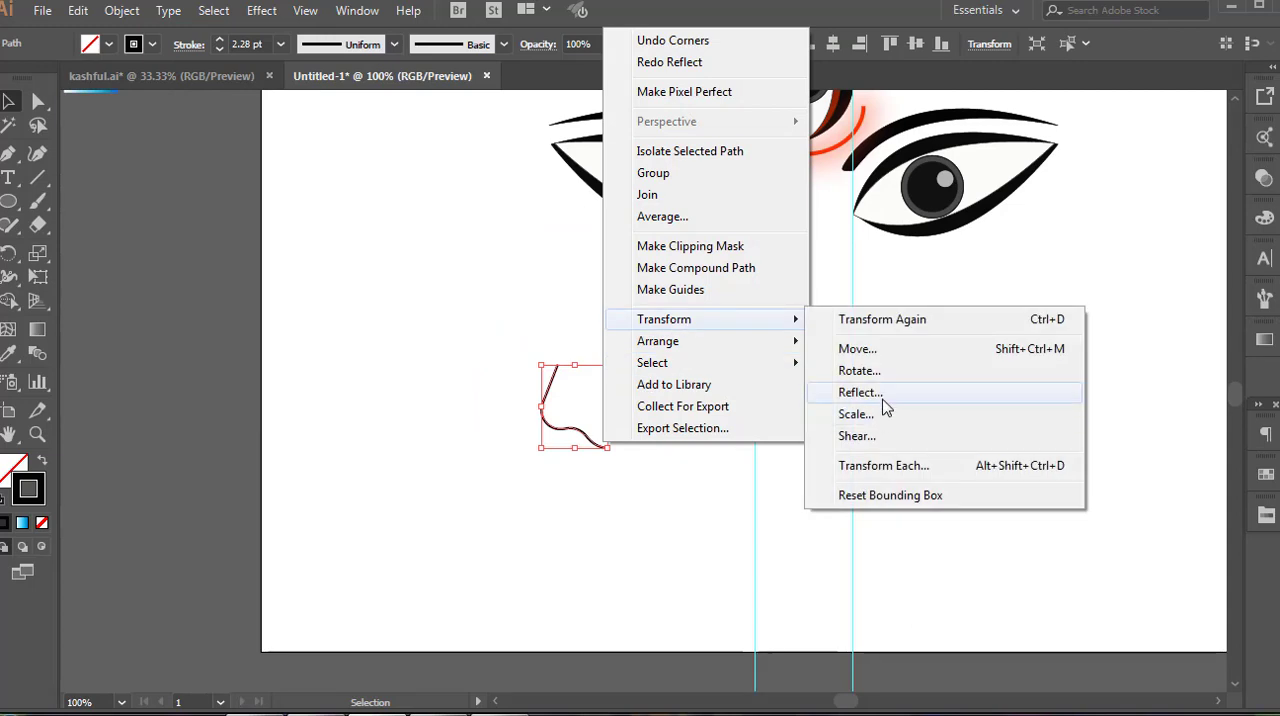
left_click(888, 399)
left_click(566, 494)
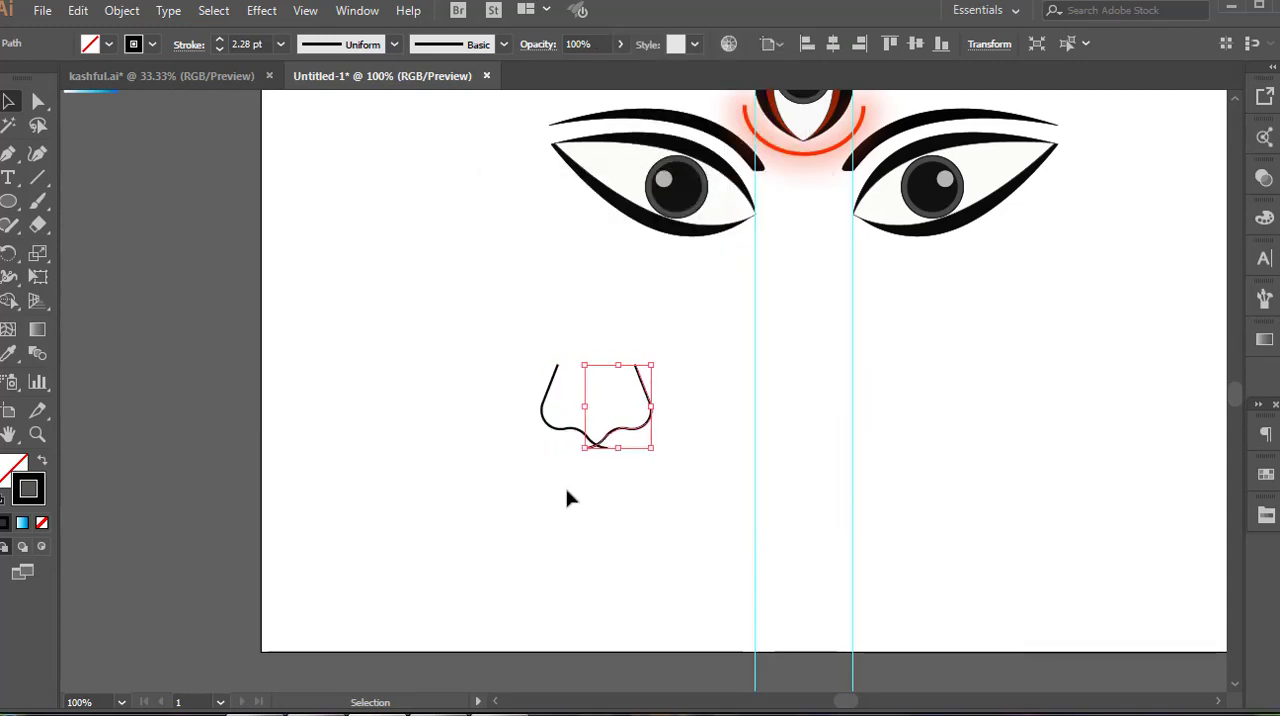
scroll(562, 484, "up", 3)
key("Right")
key("Right")
key("Right")
key("Right")
key("Right")
key("Right")
key("Right")
left_click(855, 636)
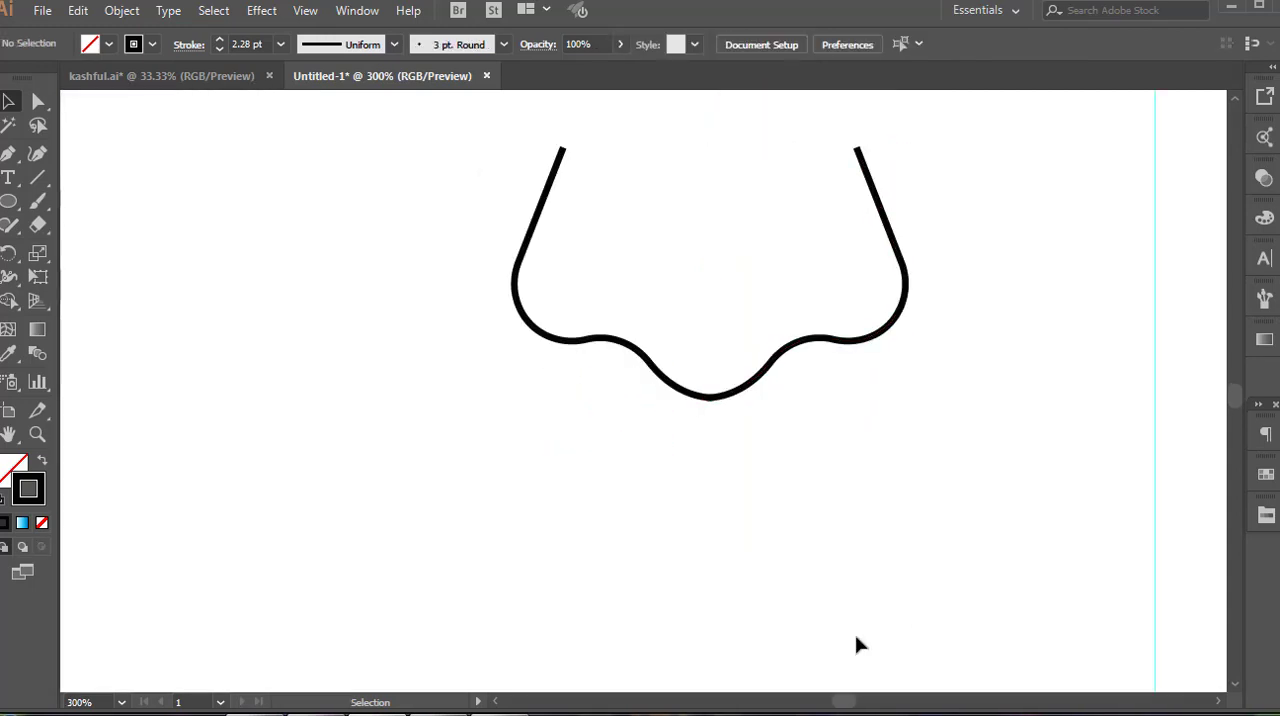
Select both halves of the nose outline and group them
scroll(760, 510, "down", 2)
left_click_drag(583, 338, 842, 468)
right_click(842, 469)
left_click(912, 198)
scroll(776, 494, "down", 3)
left_click(776, 494)
scroll(763, 504, "down", 1)
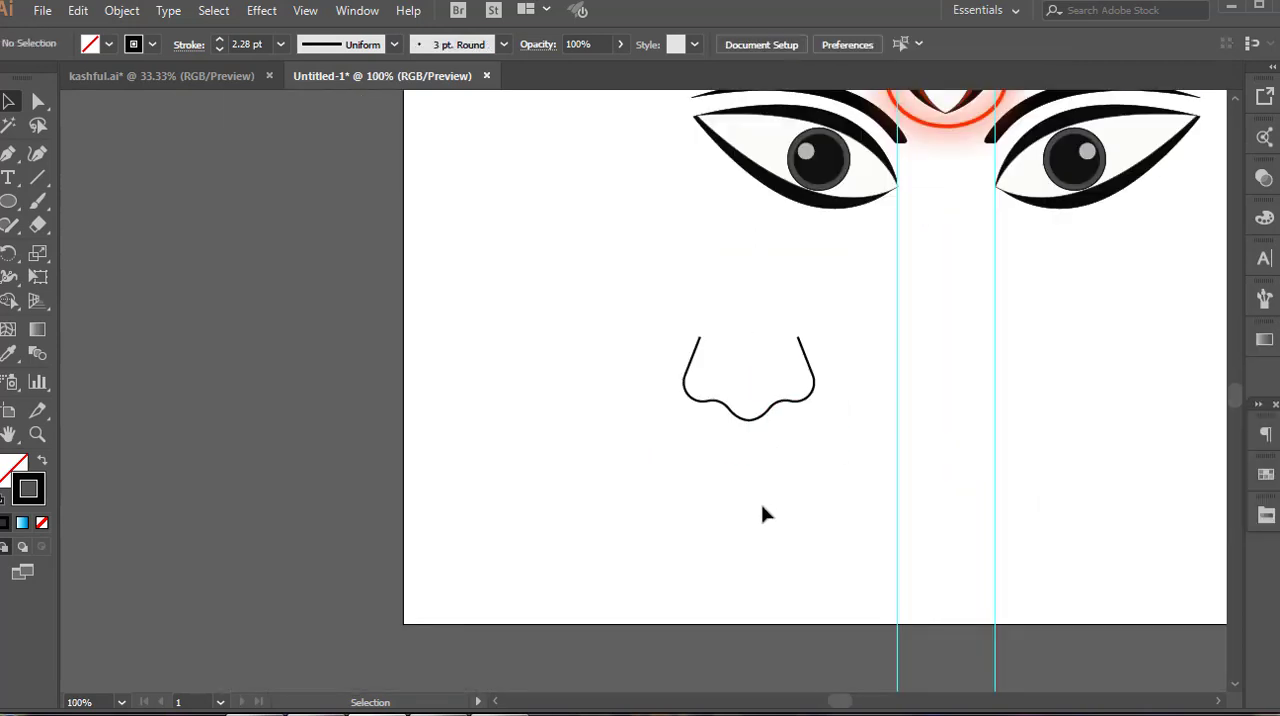
Move the nose outline below the eyes, centered between the two vertical guides
left_click(762, 418)
left_click_drag(749, 420, 749, 412)
mouse_move(814, 375)
left_mouse_down()
mouse_move(965, 447)
mouse_move(998, 407)
left_mouse_up()
left_click(766, 494)
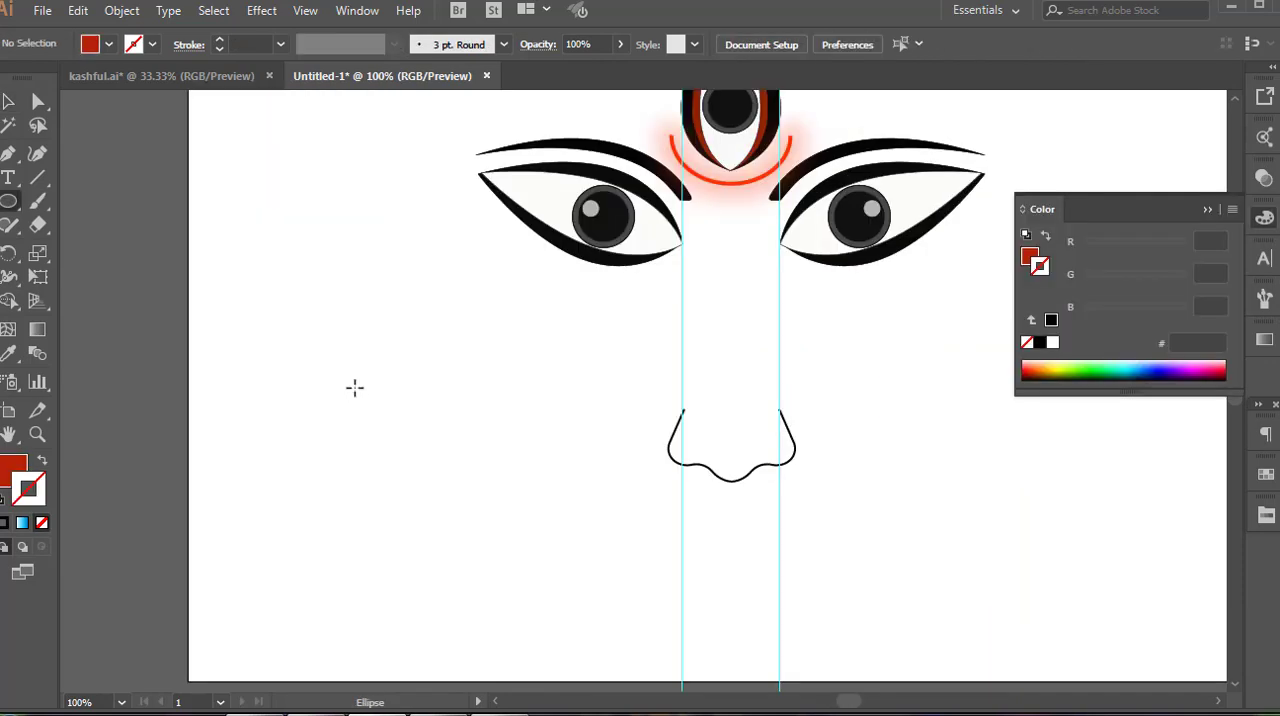
Place the small dark red circle between the eyebrows, centered at about X 552, Y 242 px under the glowing arc
mouse_move(354, 387)
left_mouse_down()
mouse_move(402, 440)
mouse_move(380, 410)
mouse_move(731, 214)
left_mouse_up()
key("v")
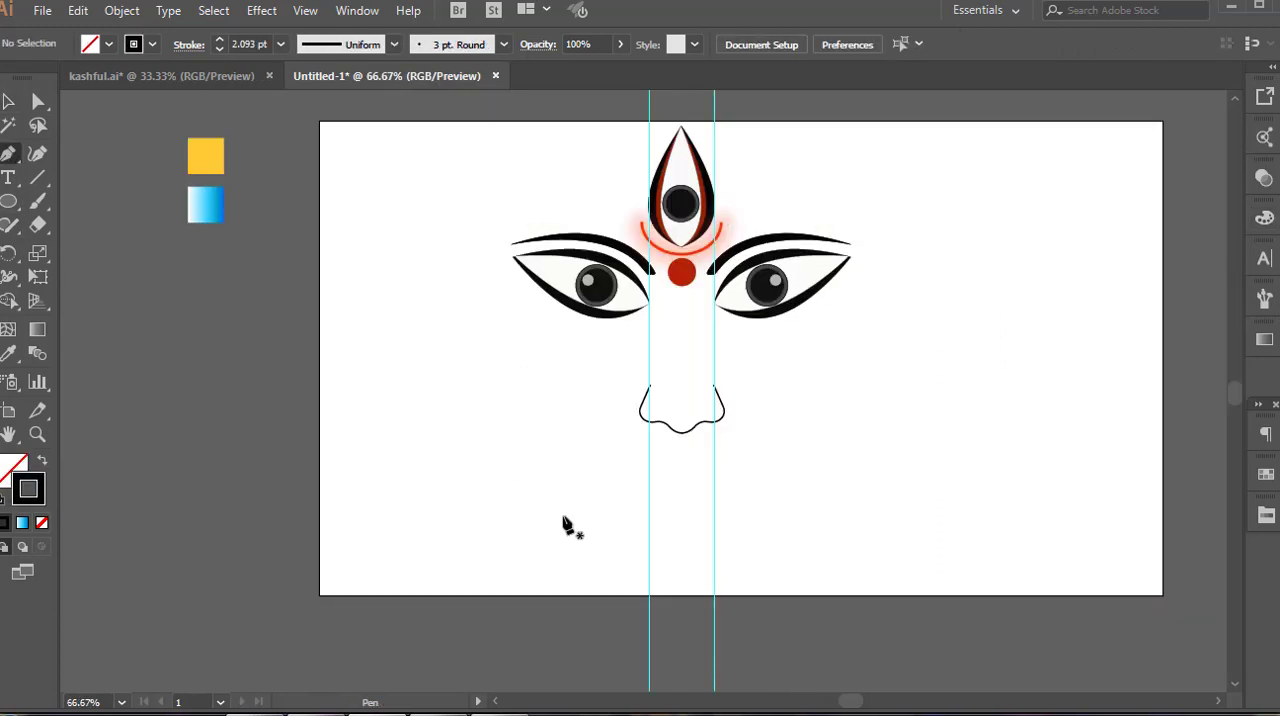
Draw a wavy unfilled black curve for half of the upper lip with the Pen tool, in the empty area beside the nose
scroll(423, 440, "up", 2)
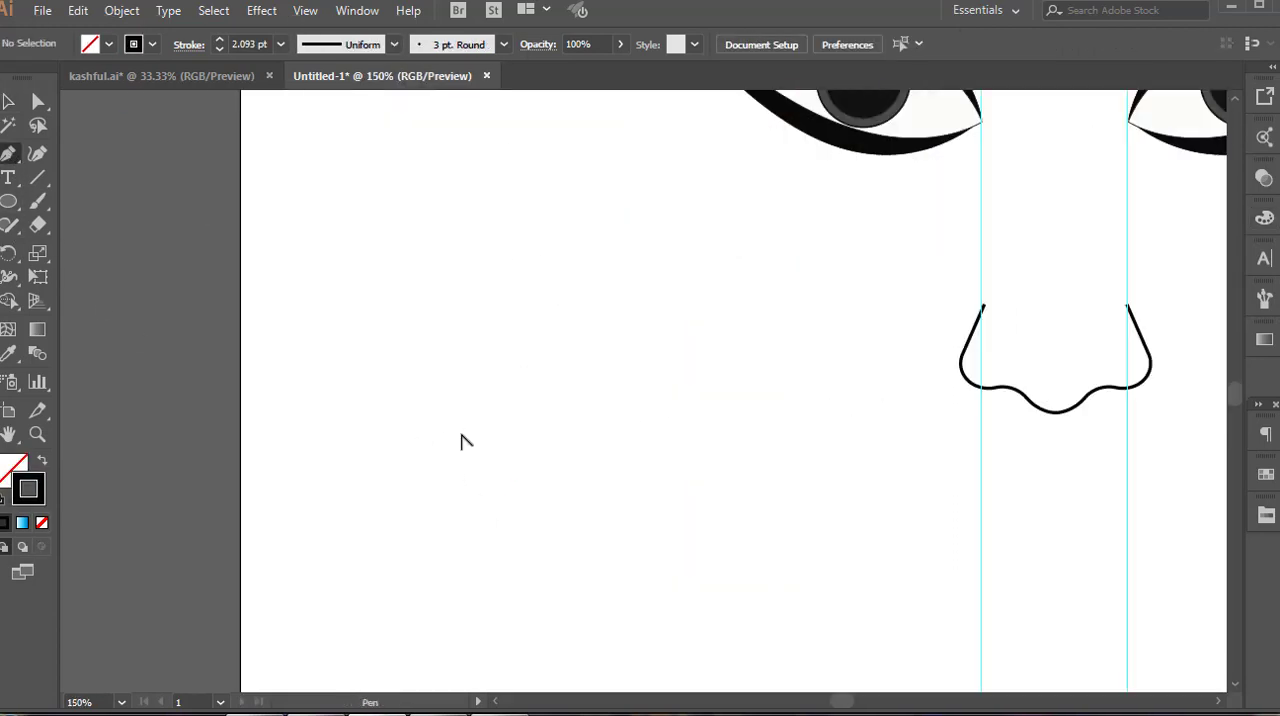
scroll(463, 440, "down", 2)
scroll(445, 445, "up", 2)
left_click_drag(457, 402, 565, 399)
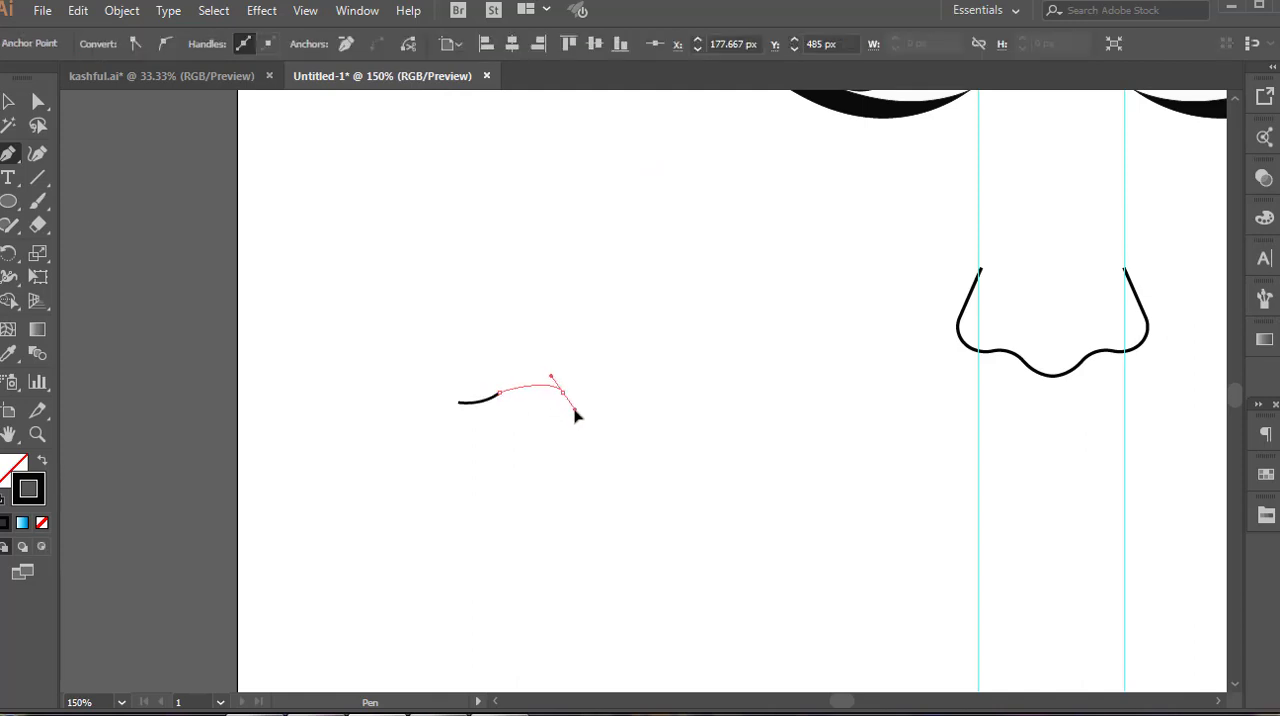
left_click_drag(592, 422, 569, 409)
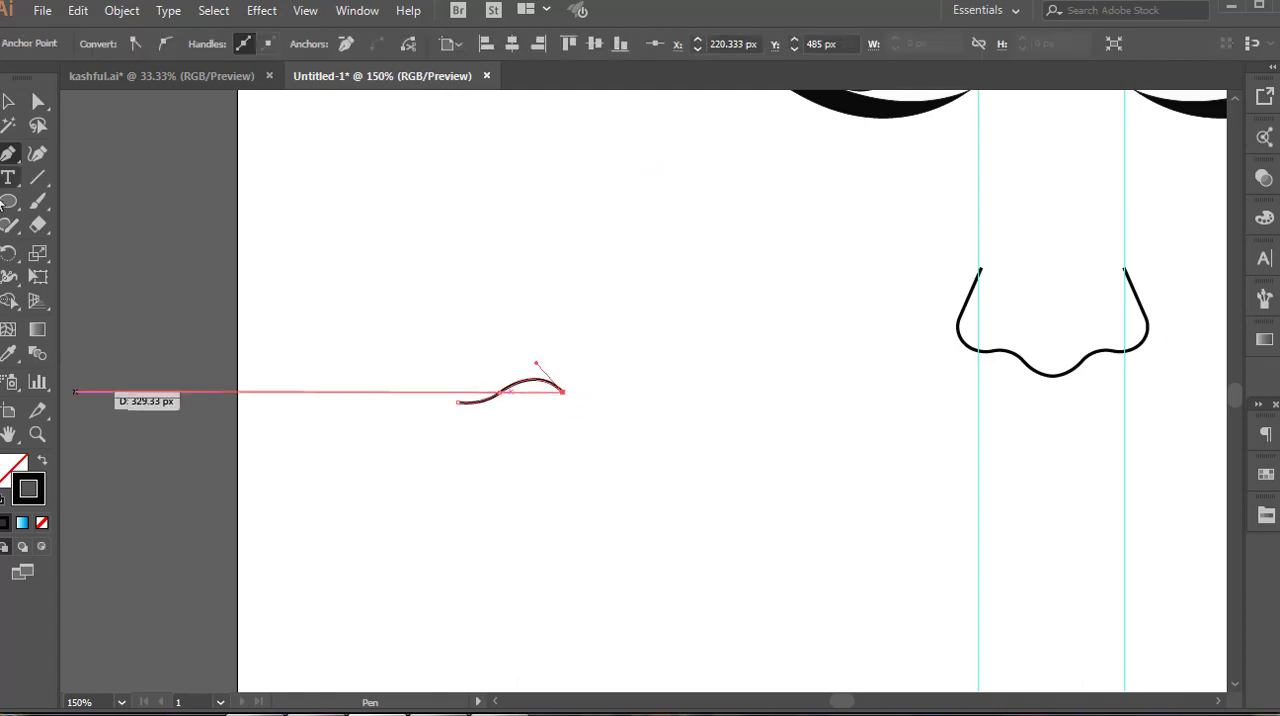
Reflect a copy of the lip curve horizontally and position it so both halves meet in a central dip
key("v")
right_click(548, 405)
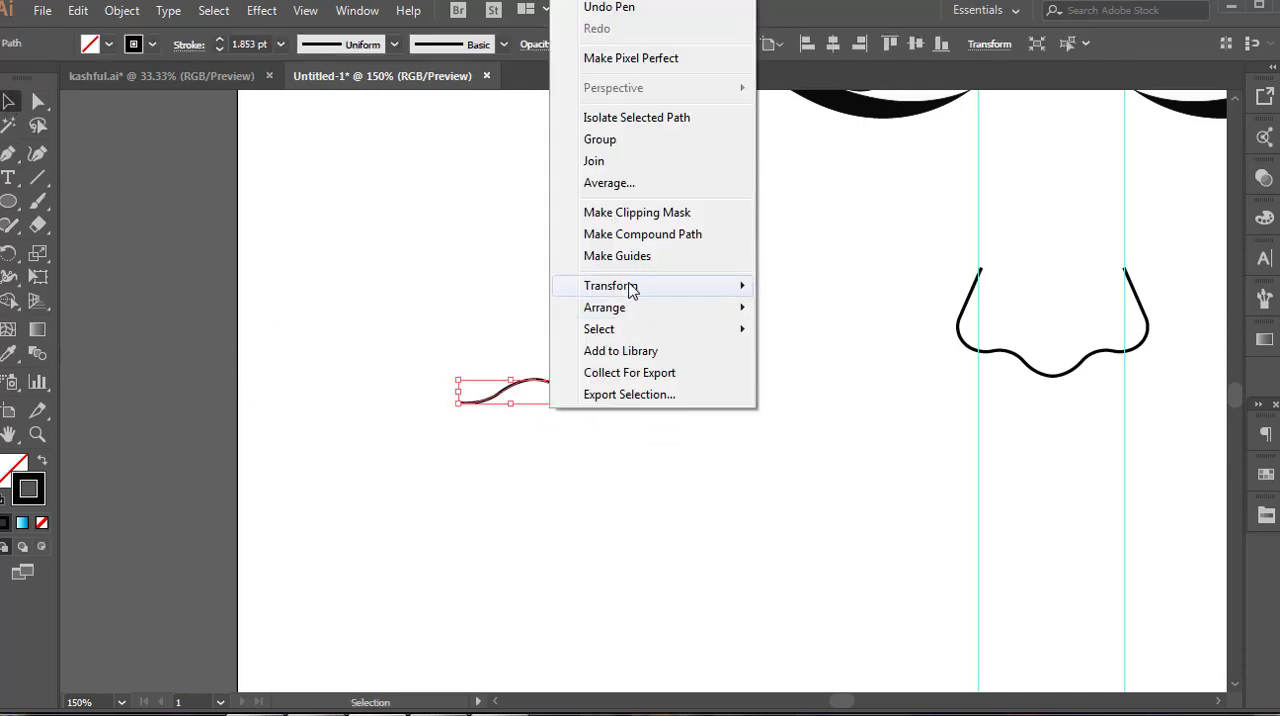
left_click(829, 362)
left_click(555, 487)
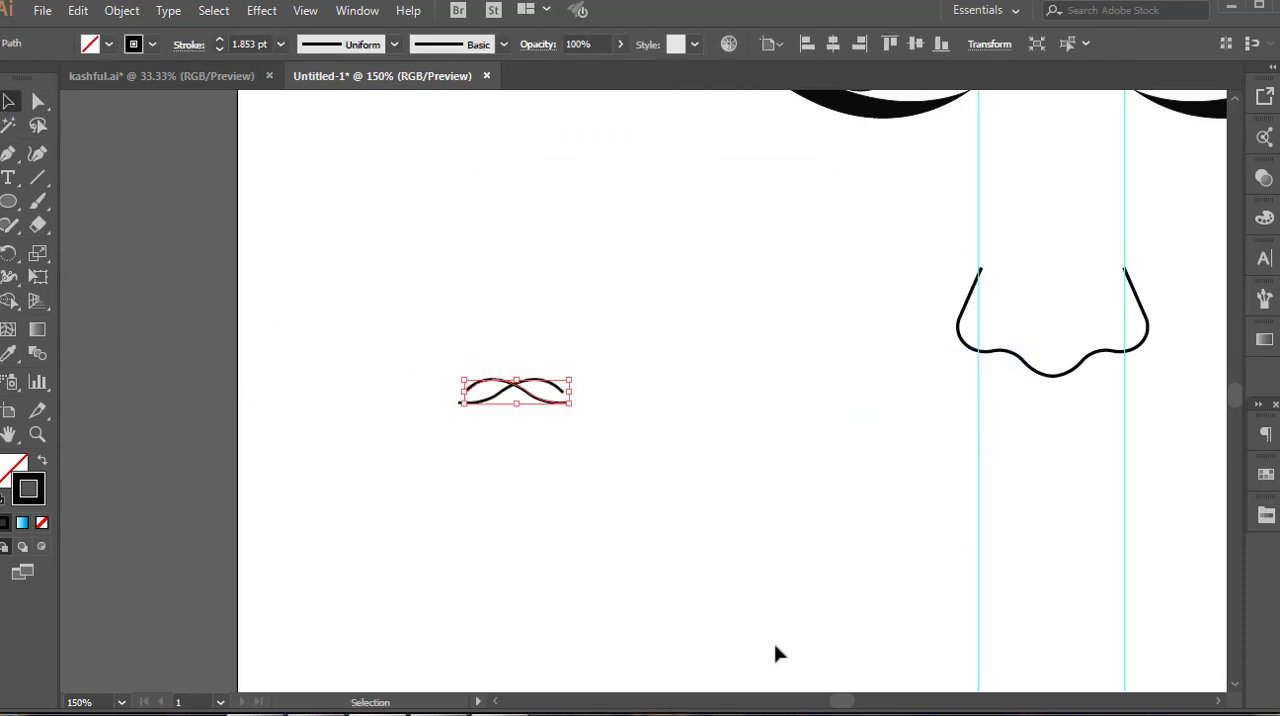
left_click(774, 643)
scroll(667, 488, "up", 2)
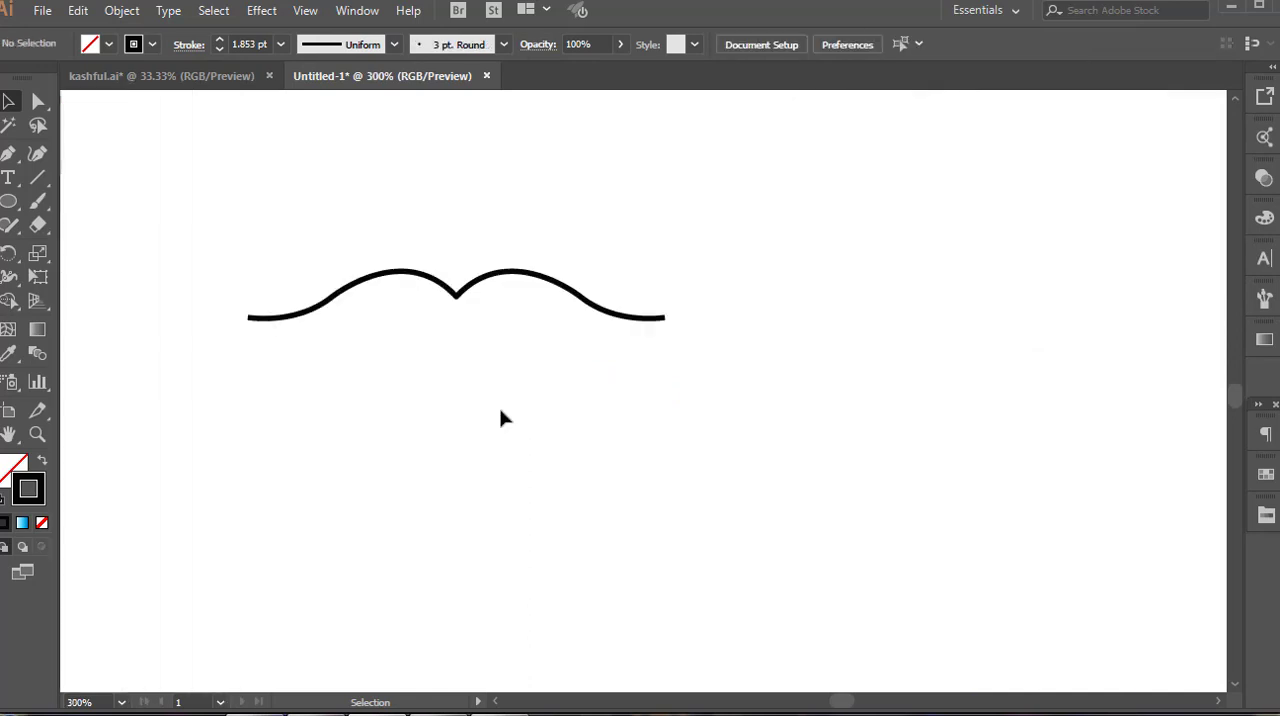
Close the upper lip with a shallow downward-bowed Pen curve between the two mouth corners
key("p")
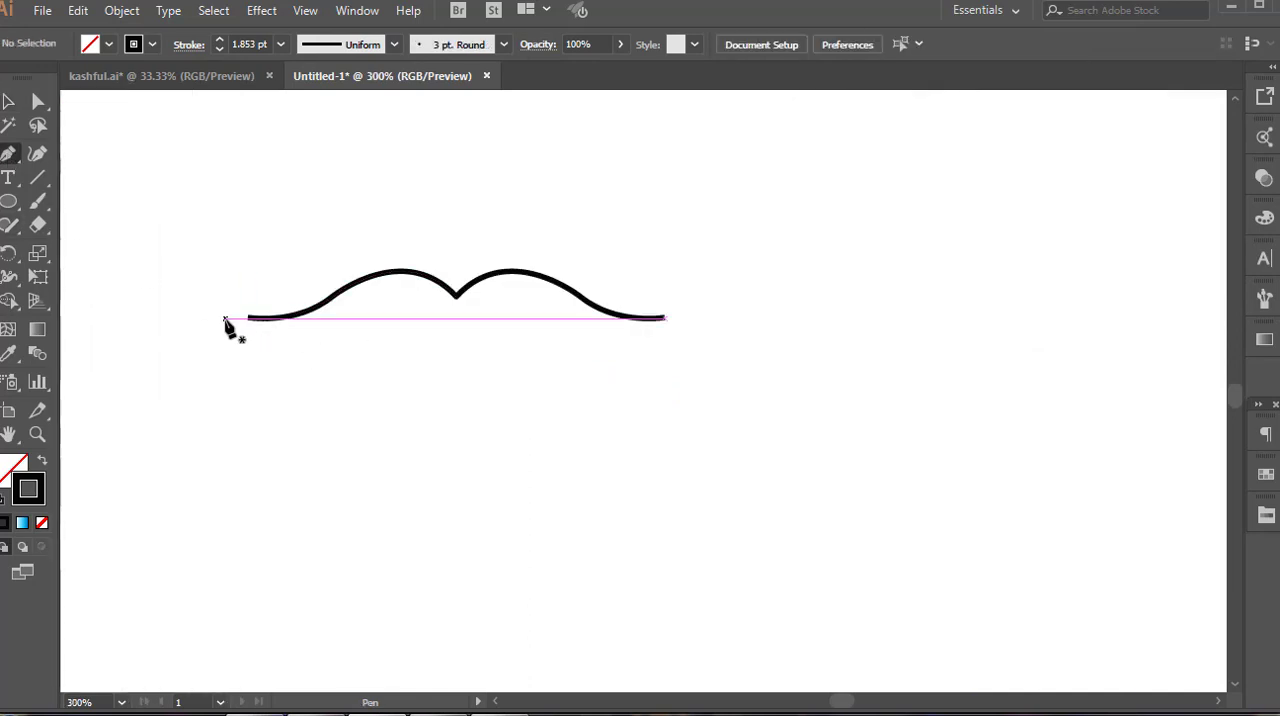
left_click(249, 319)
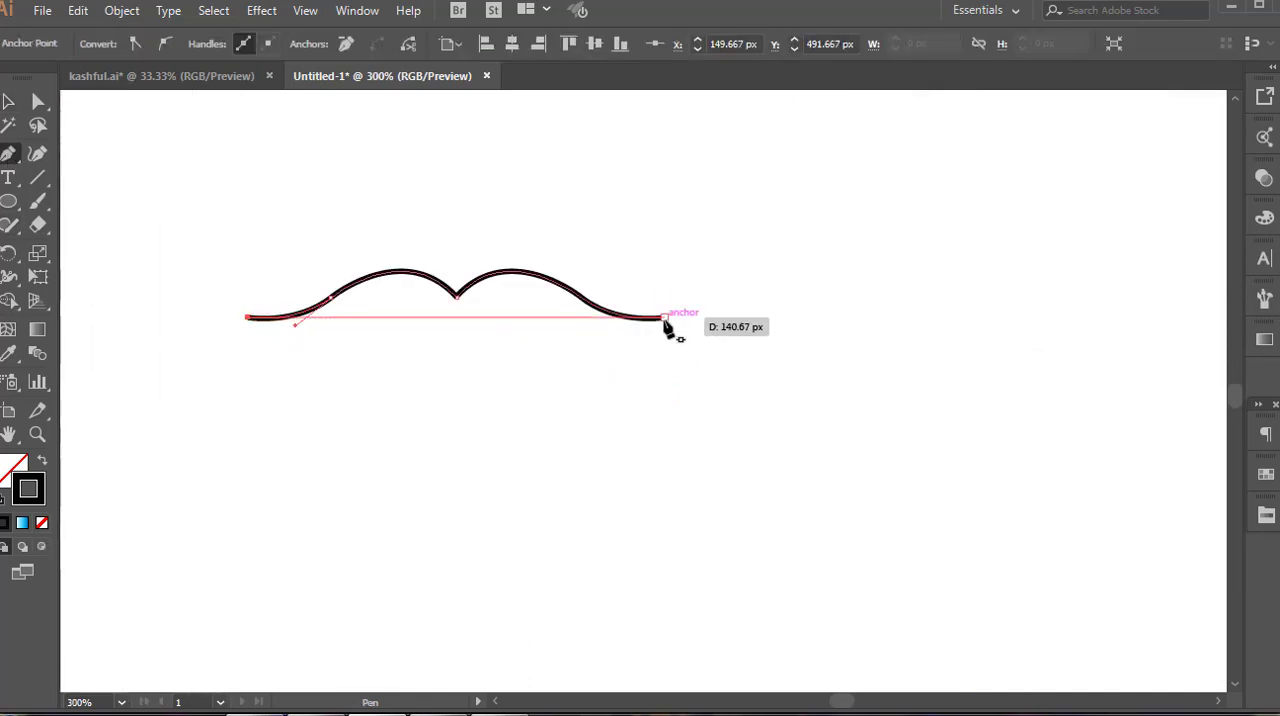
left_click_drag(664, 320, 897, 240)
left_click_drag(897, 235, 895, 235)
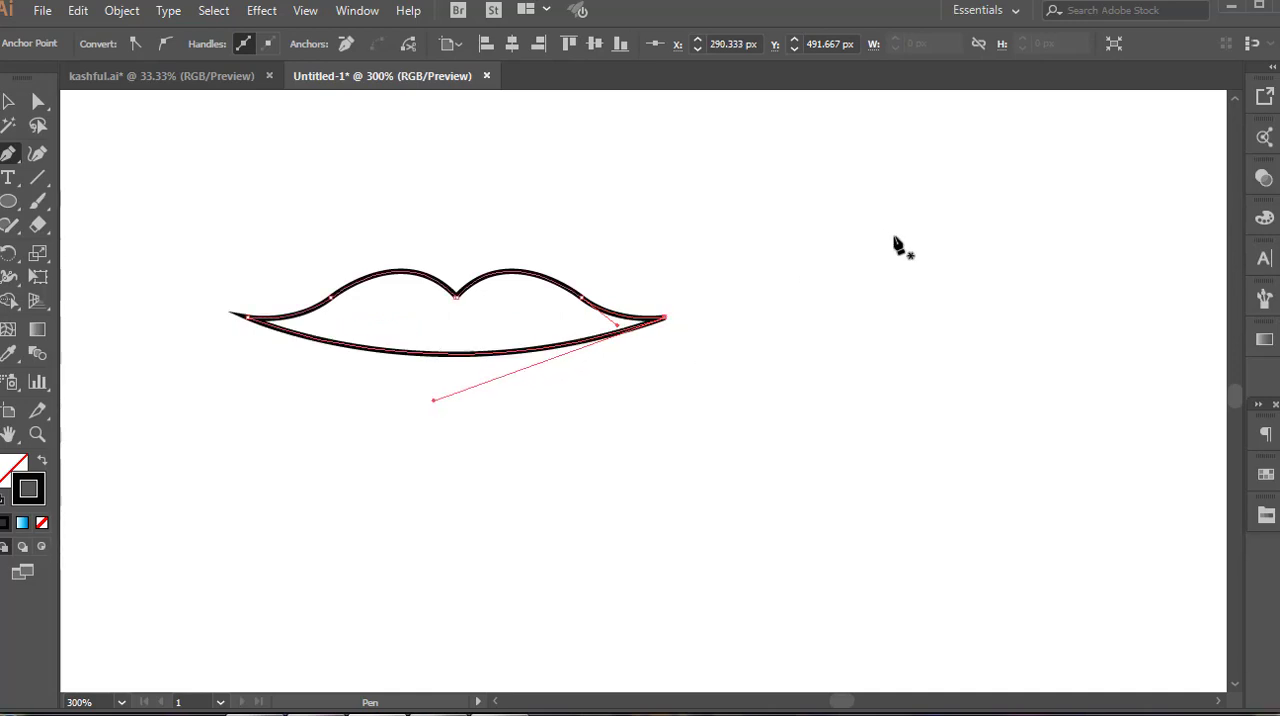
left_click(9, 102)
left_click(362, 391)
key("ctrl+minus")
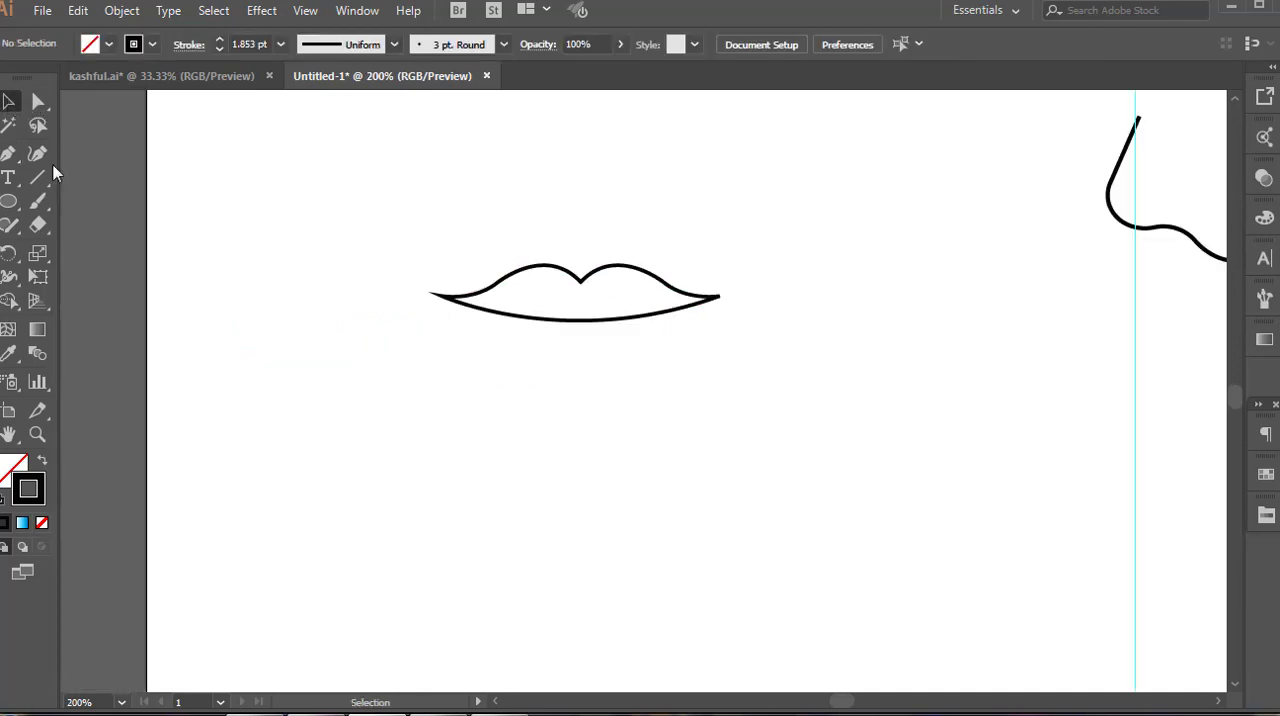
Draw an unfilled black ellipse below the lip and delete its upper half to leave an open arc
left_click(11, 203)
left_click_drag(340, 418, 494, 557)
left_click(38, 101)
left_click_drag(317, 408, 537, 474)
key("Delete")
key("v")
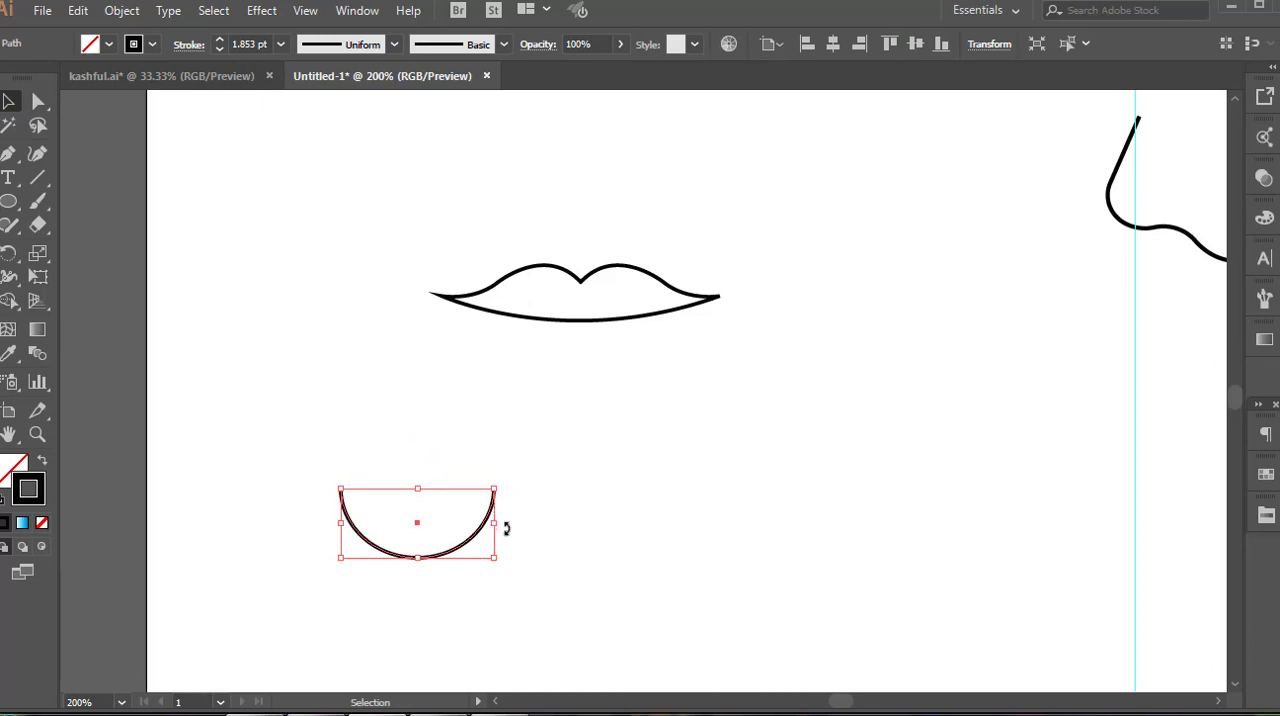
Widen the open arc and move it beneath the upper lip as the lower lip outline
mouse_move(495, 525)
left_mouse_down()
mouse_move(531, 523)
mouse_move(520, 524)
left_mouse_up()
mouse_move(417, 557)
left_mouse_down()
mouse_move(417, 543)
mouse_move(594, 449)
mouse_move(625, 371)
left_mouse_up()
scroll(681, 347, "up", 2)
key("a")
scroll(686, 349, "up", 1)
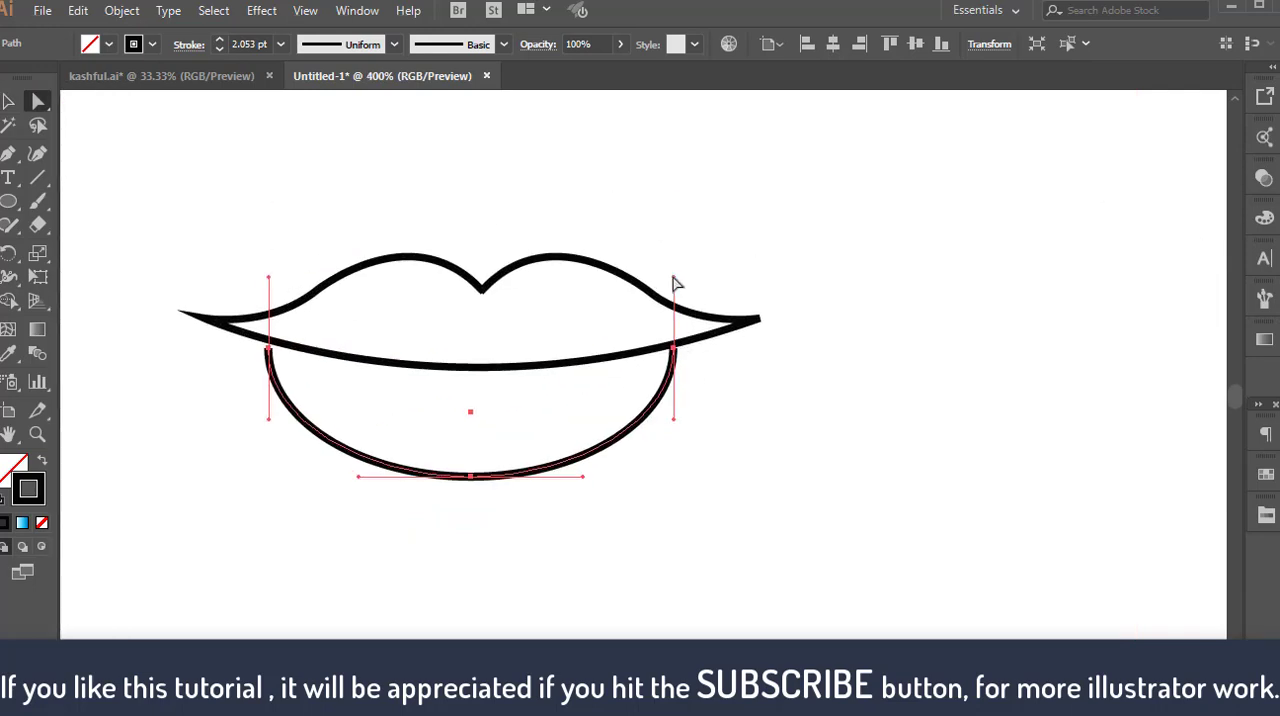
Tilt the direction handles at both ends of the lower lip arc outward so it tapers toward the mouth corners
left_click_drag(674, 279, 753, 300)
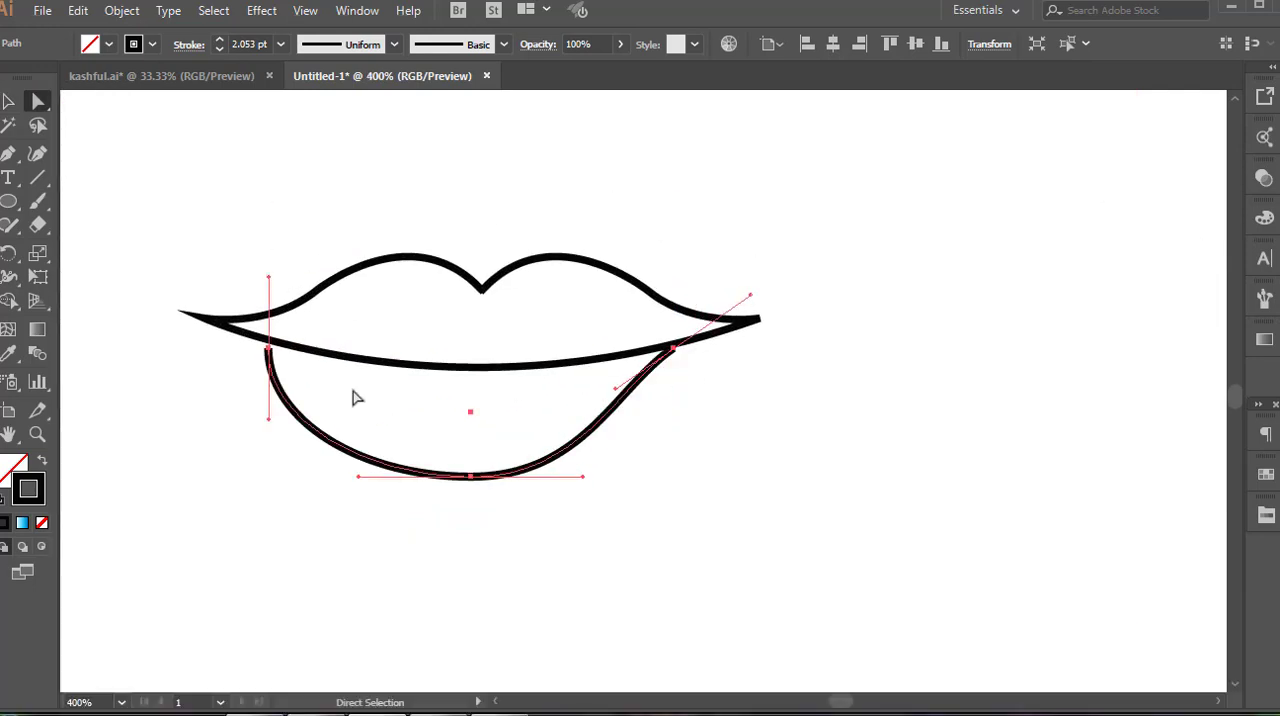
left_click_drag(267, 280, 180, 258)
key("v")
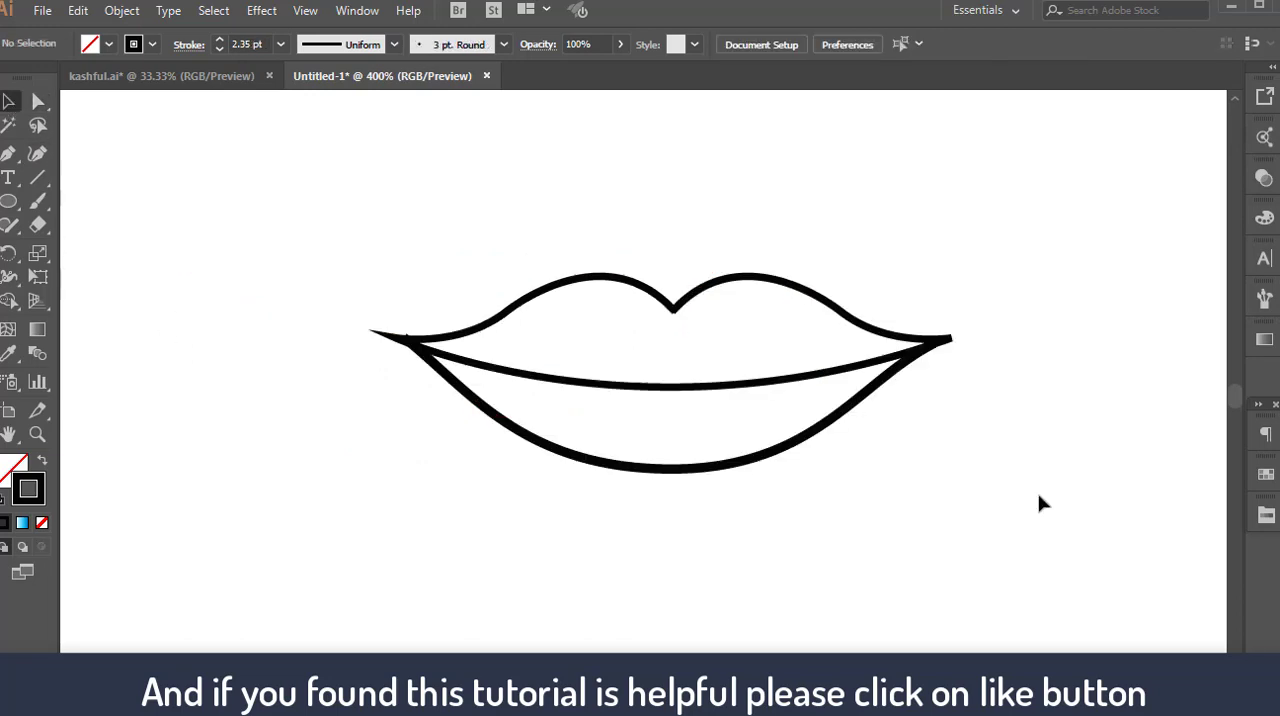
Group all the lip curves and give the group a bright red fill
left_click_drag(486, 247, 753, 410)
right_click(753, 410)
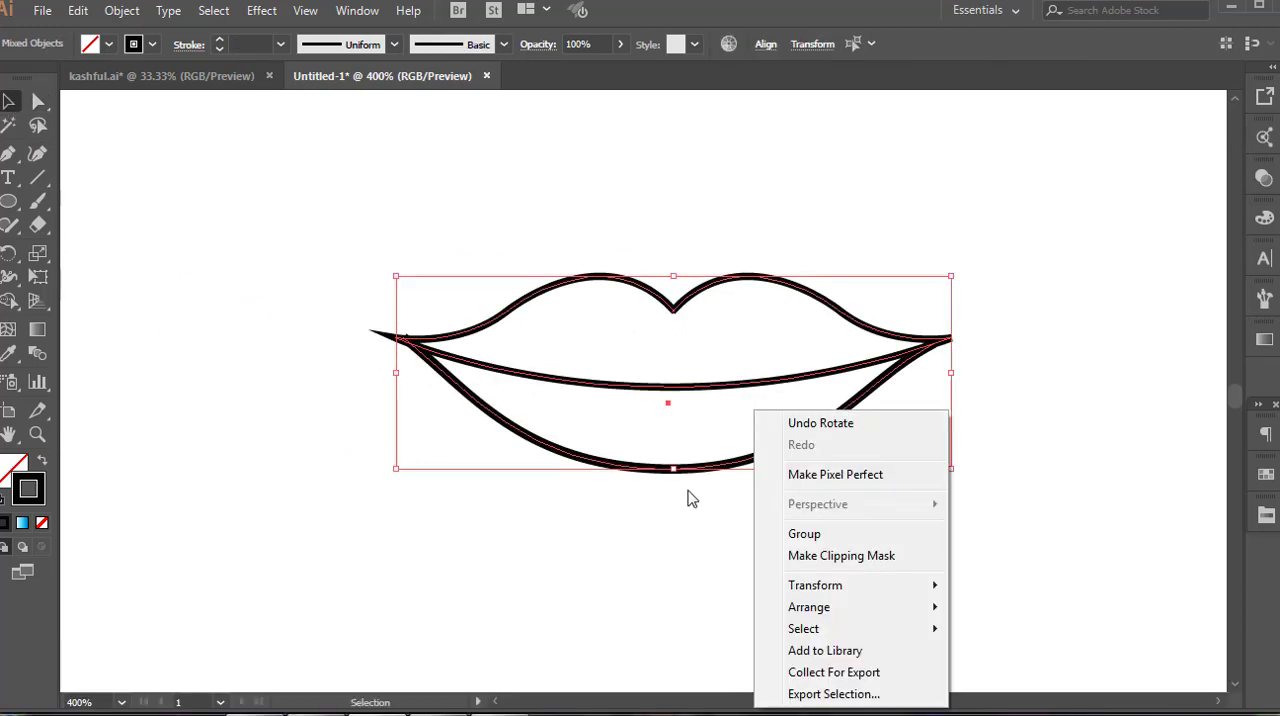
left_click(805, 534)
double_click(16, 470)
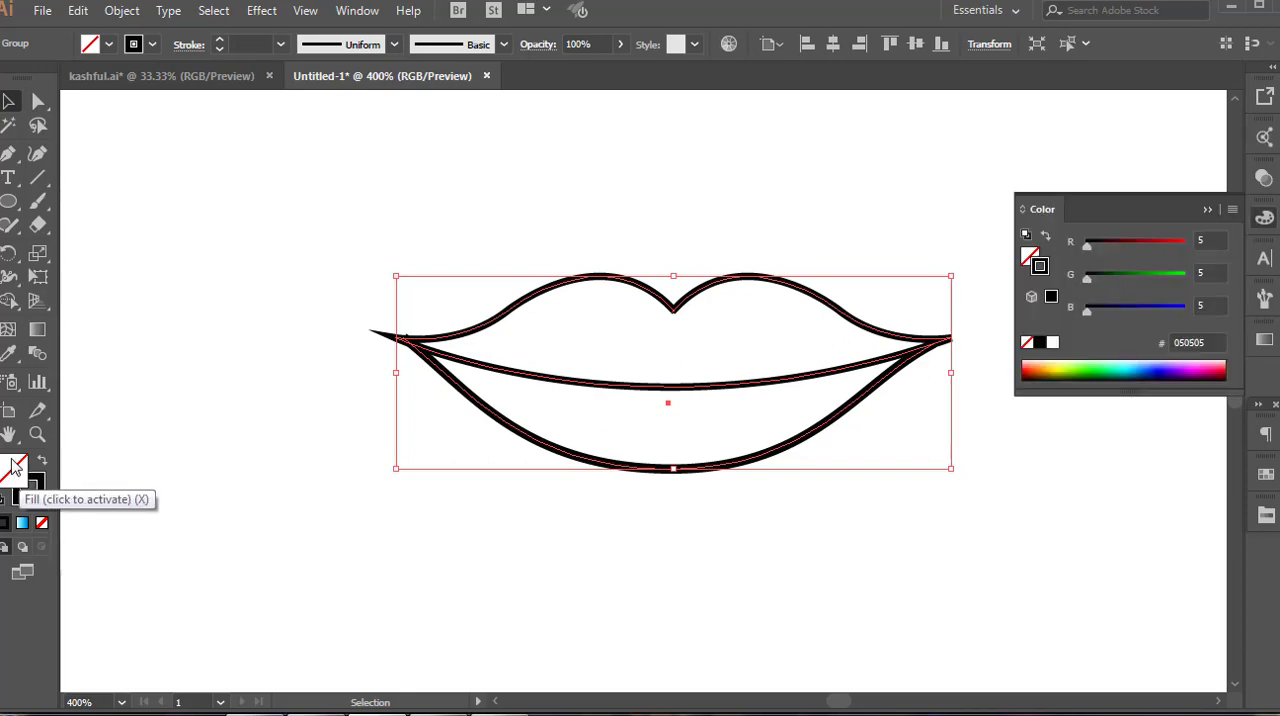
left_click(635, 262)
left_click(838, 238)
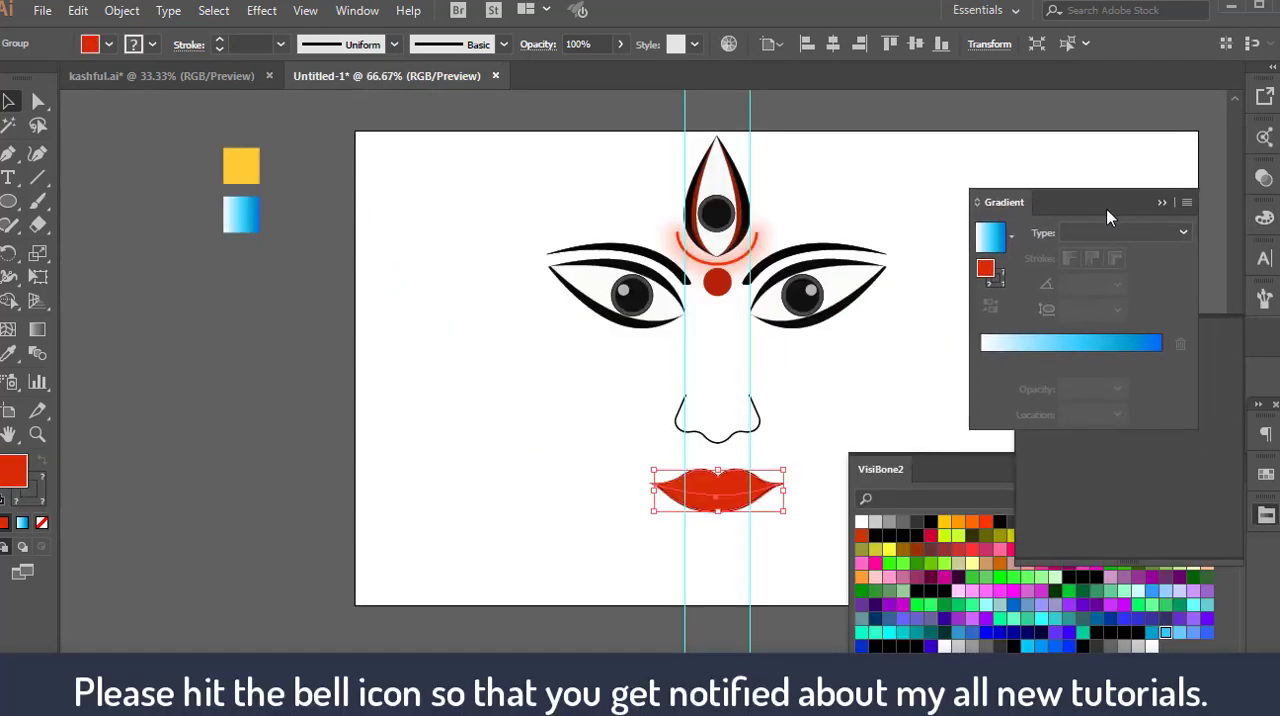
Fill the lips with a linear red gradient, dark red at both ends, brighter red between, and a stop at 76.08%
left_click(1140, 352)
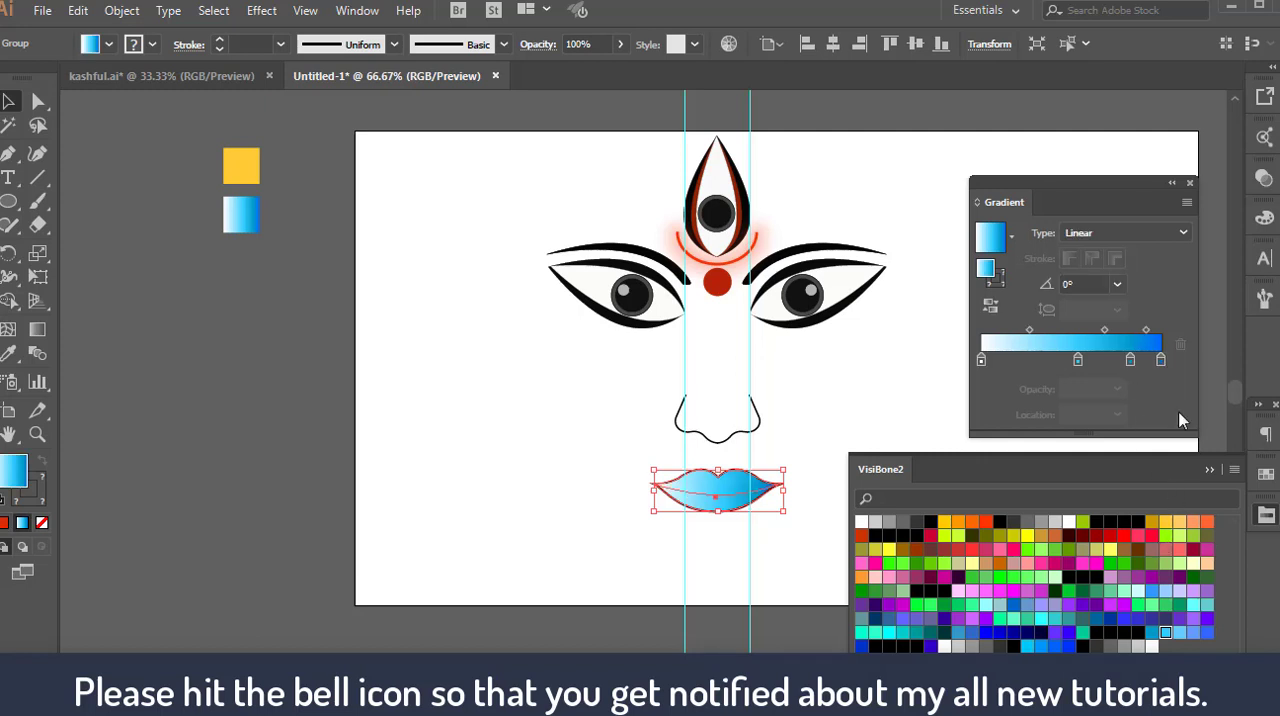
mouse_move(1161, 360)
left_mouse_down()
mouse_move(1158, 398)
mouse_move(1142, 362)
left_mouse_up()
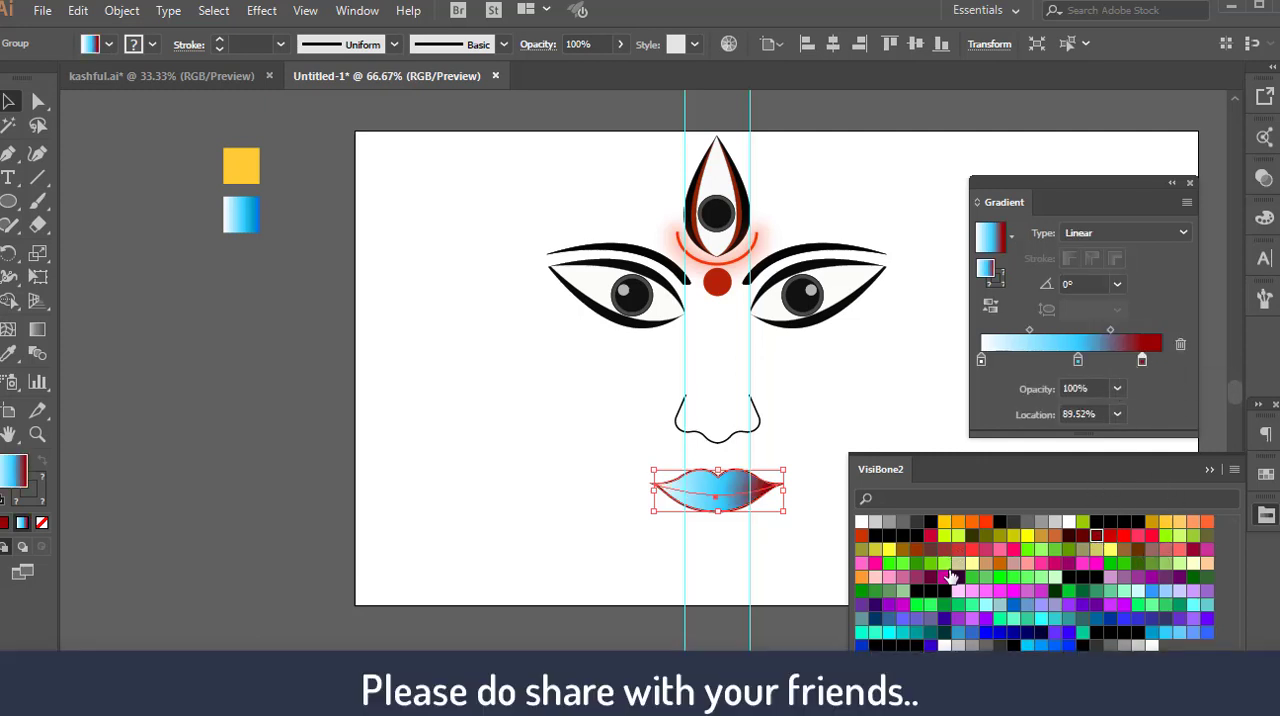
left_click_drag(1110, 540, 981, 360)
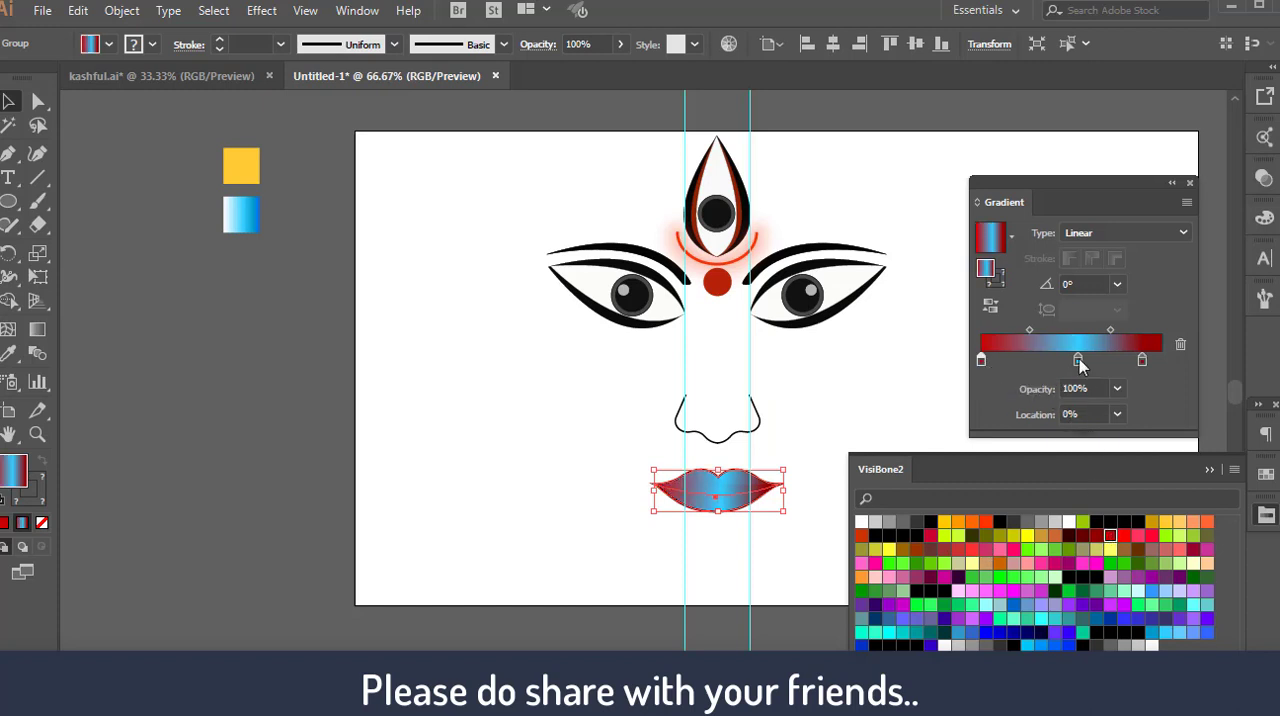
left_click_drag(1079, 360, 1118, 363)
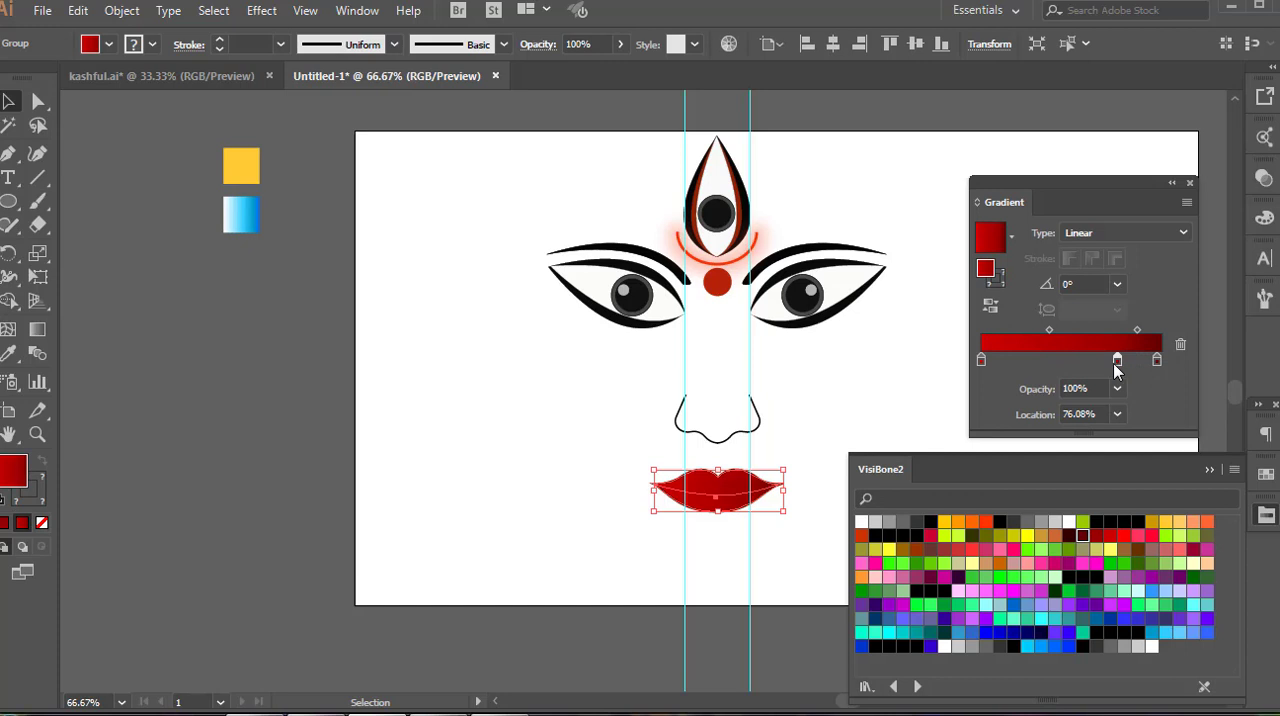
left_click_drag(1081, 538, 1000, 362)
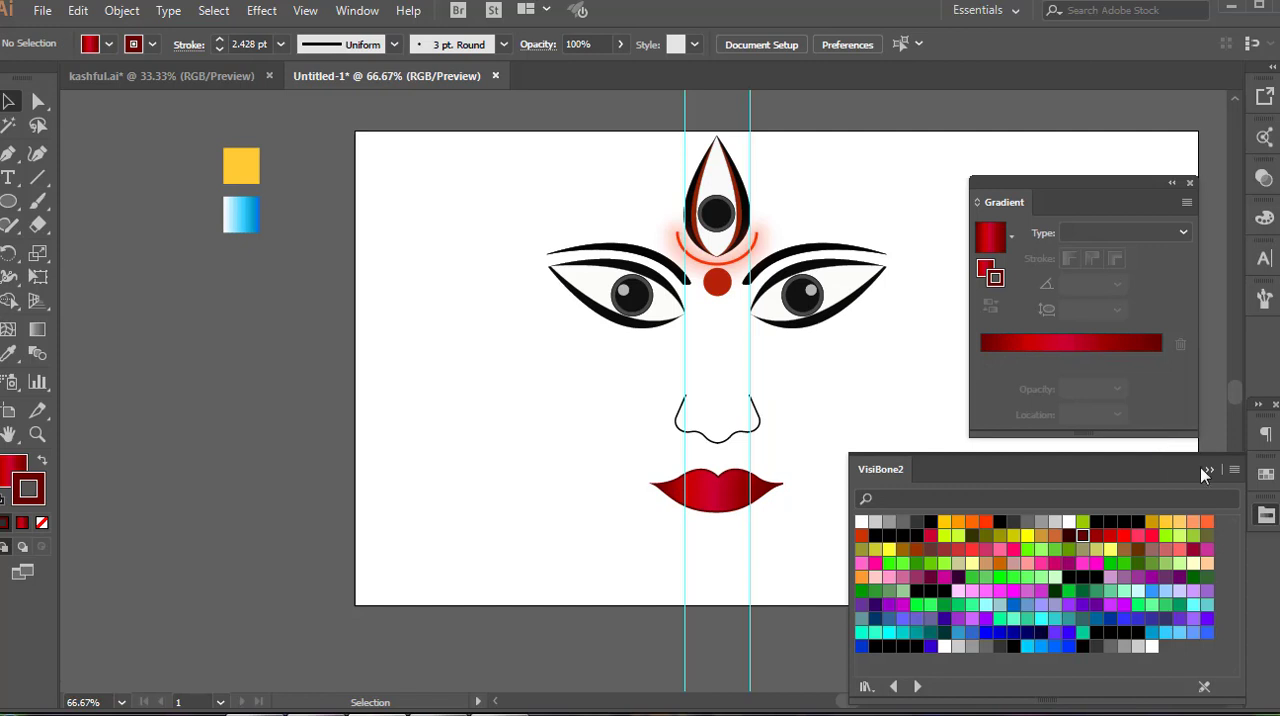
left_click(1208, 470)
left_click(1172, 184)
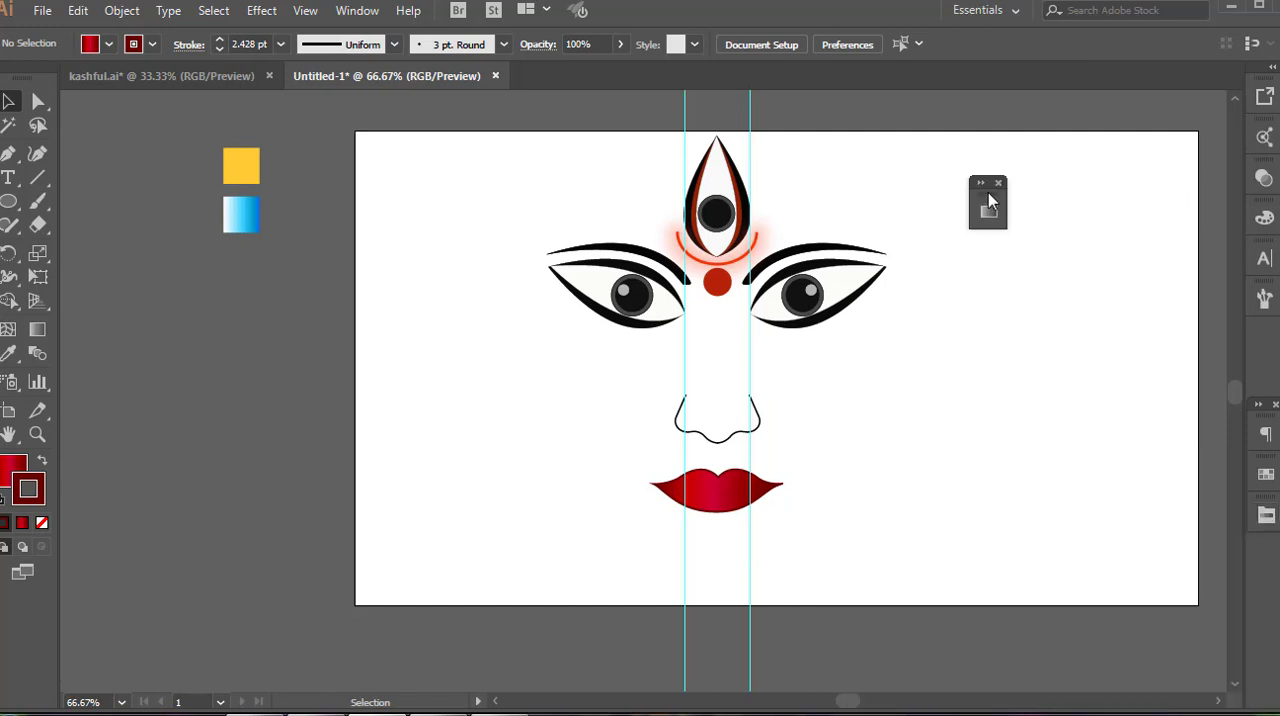
left_click_drag(990, 201, 1266, 345)
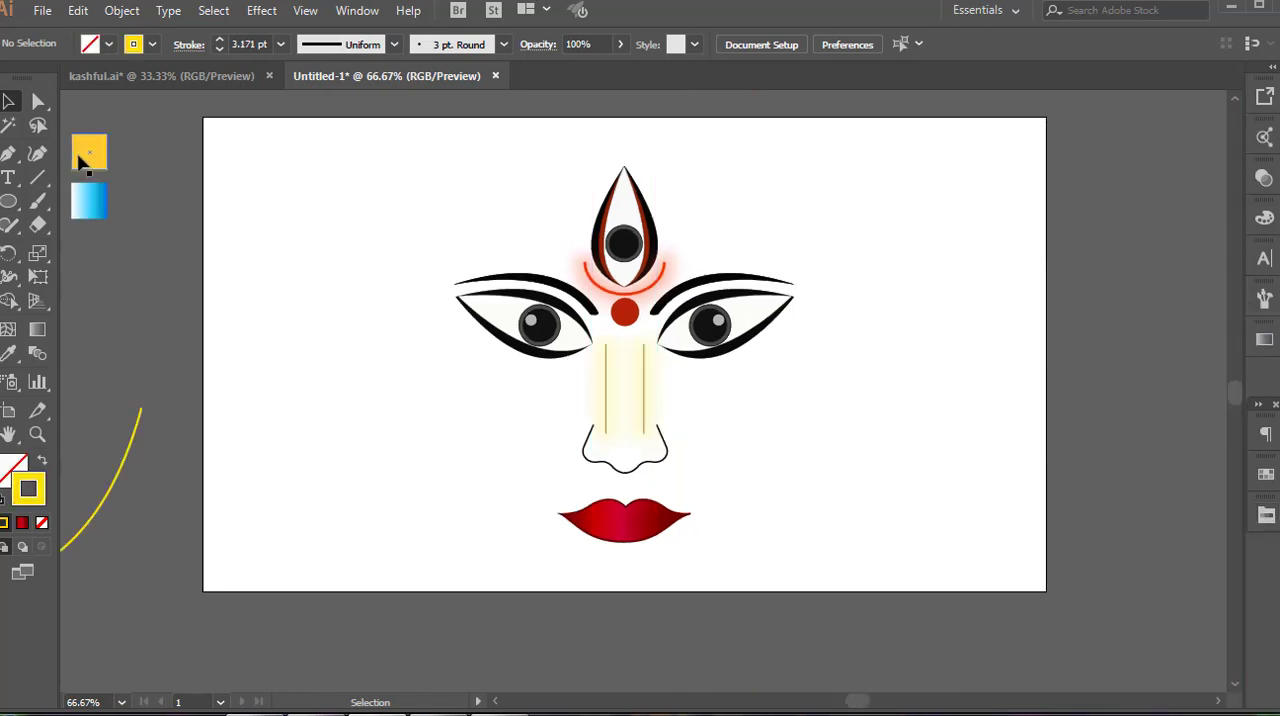
Draw a large circle behind the facial features in the yellow swatch's color and center it on the artboard
left_click(92, 150)
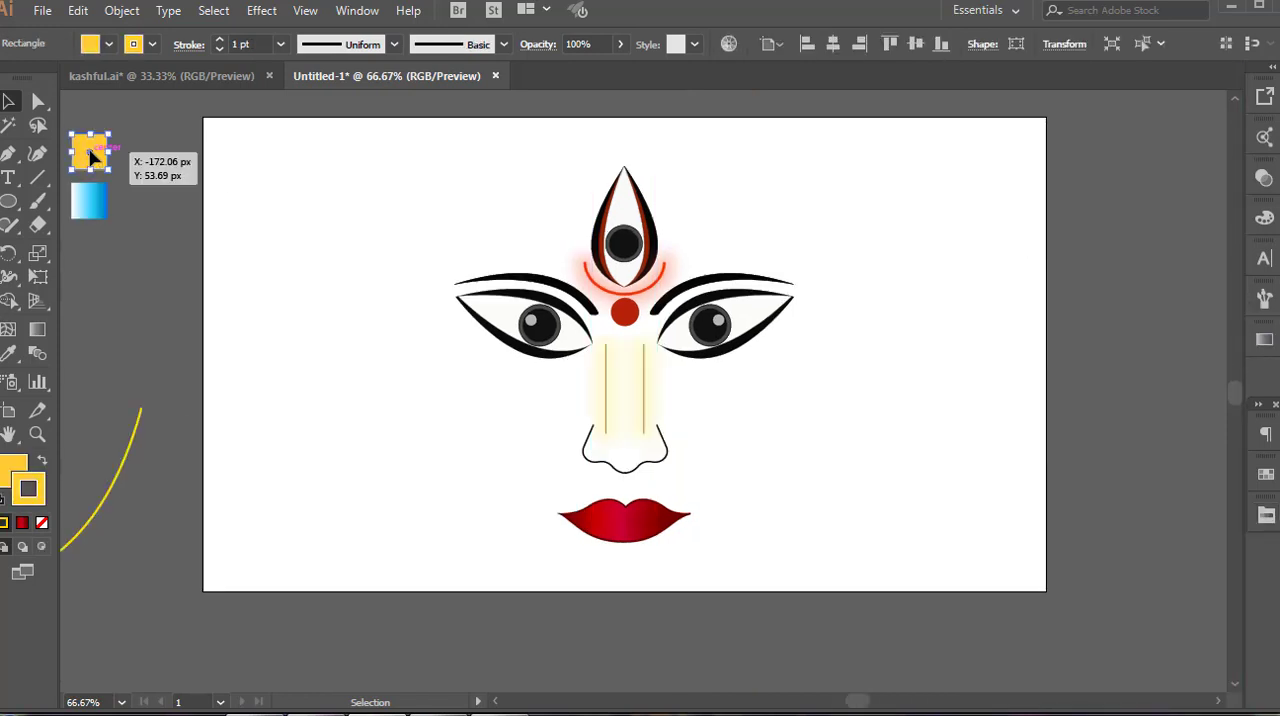
key("l")
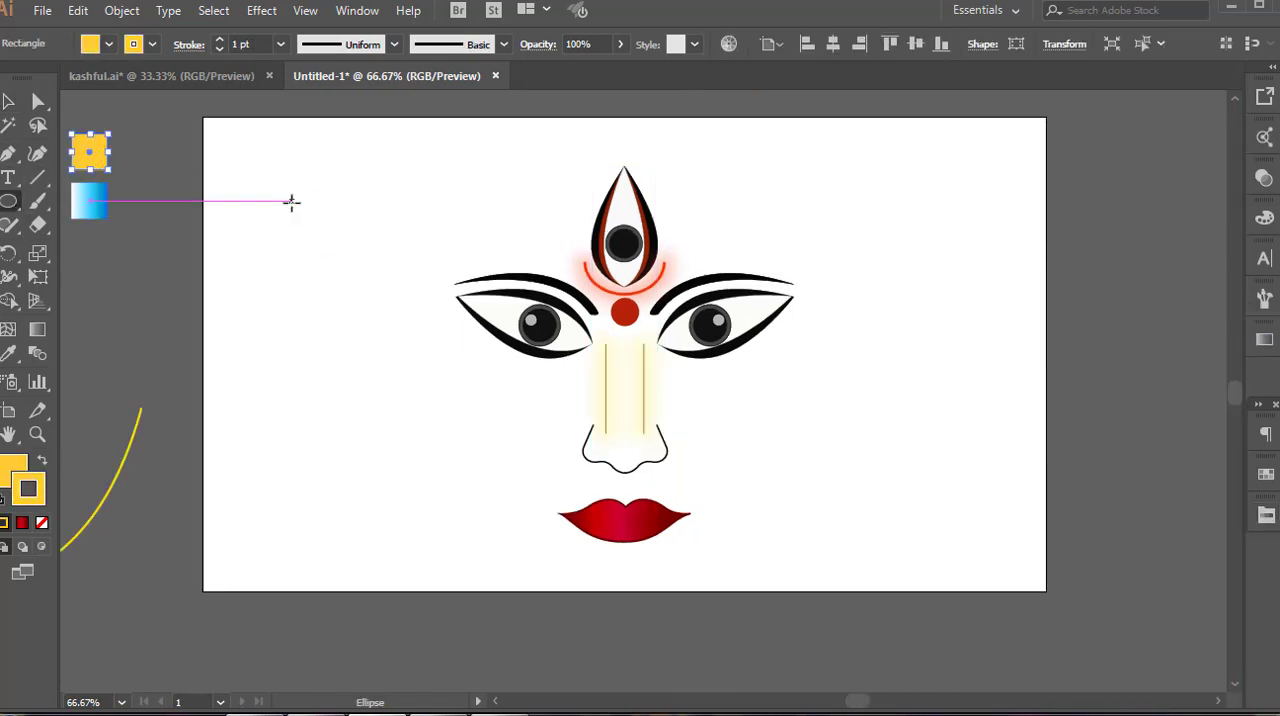
left_click_drag(291, 200, 671, 579)
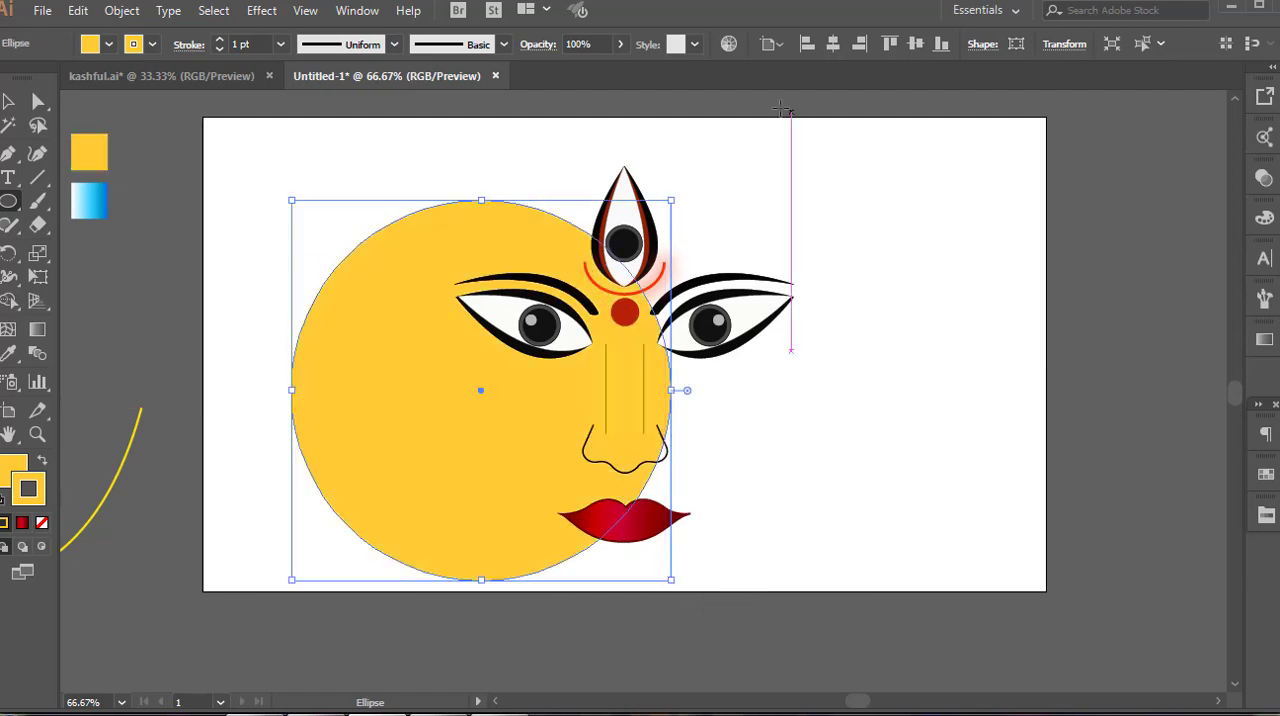
left_click(832, 44)
left_click(914, 44)
key("v")
left_click(955, 372)
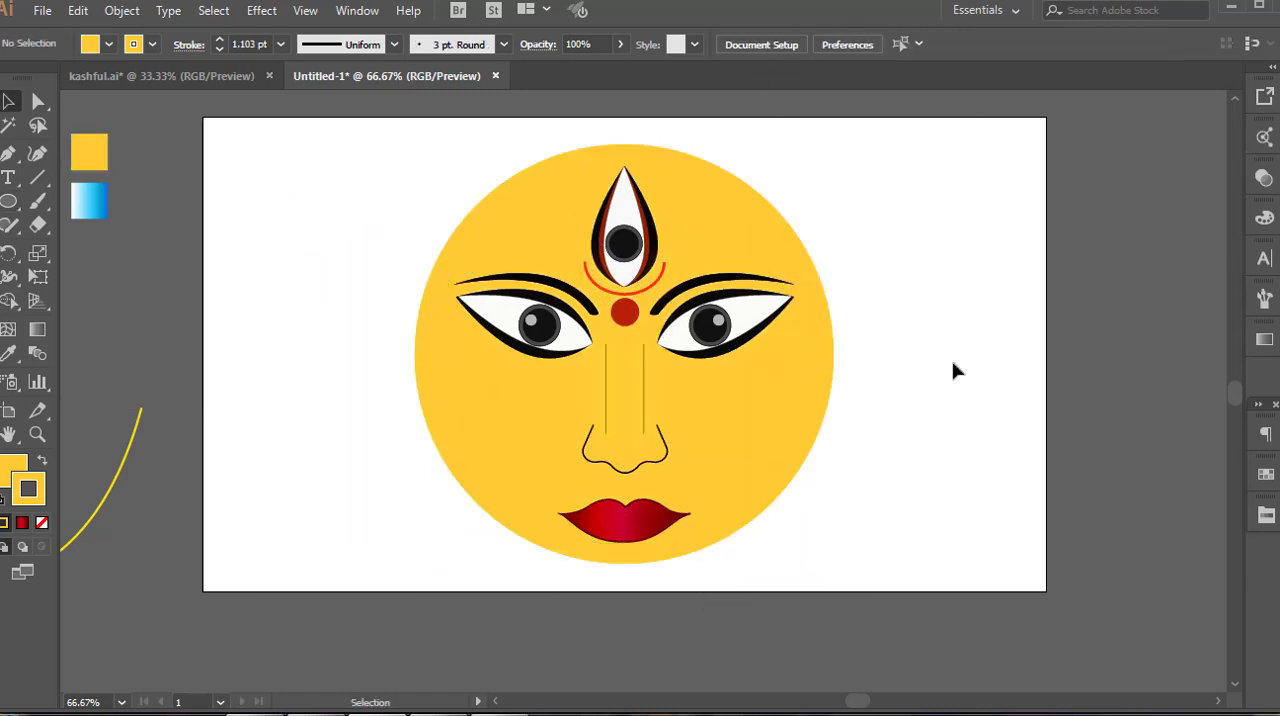
Change the large face circle's fill to the paler yellow F7CF6D
left_click(817, 400)
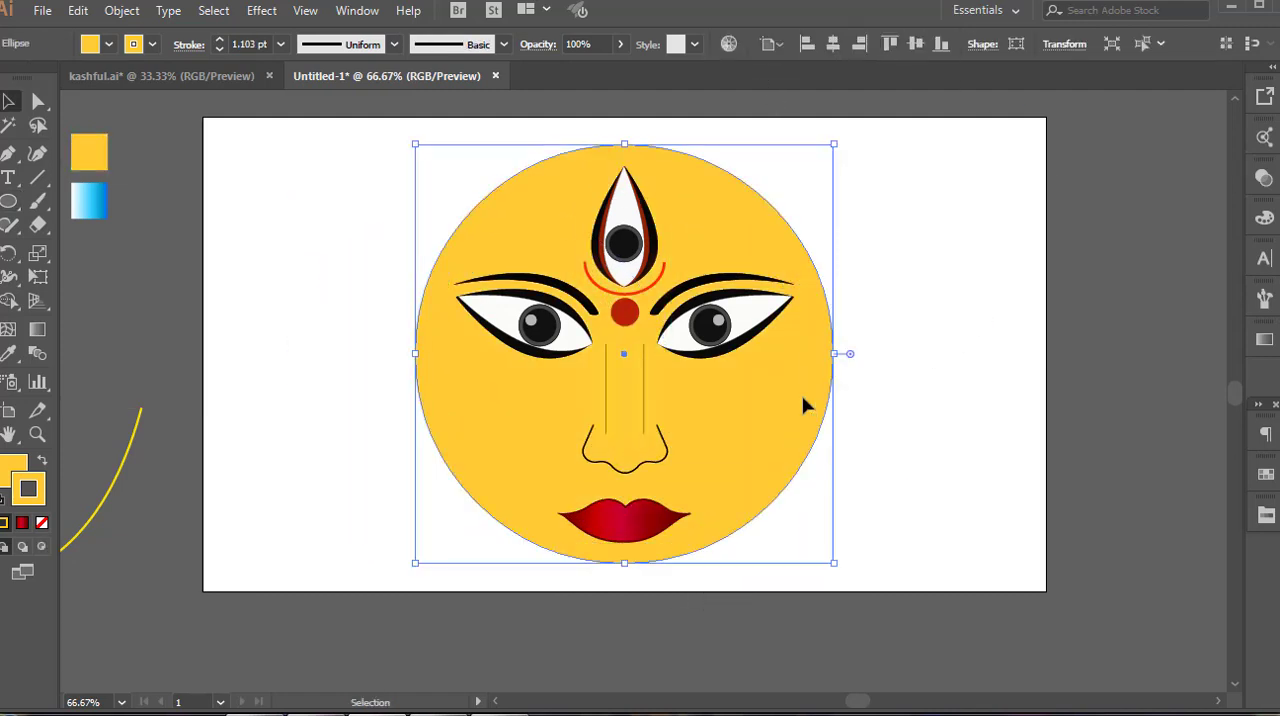
double_click(14, 474)
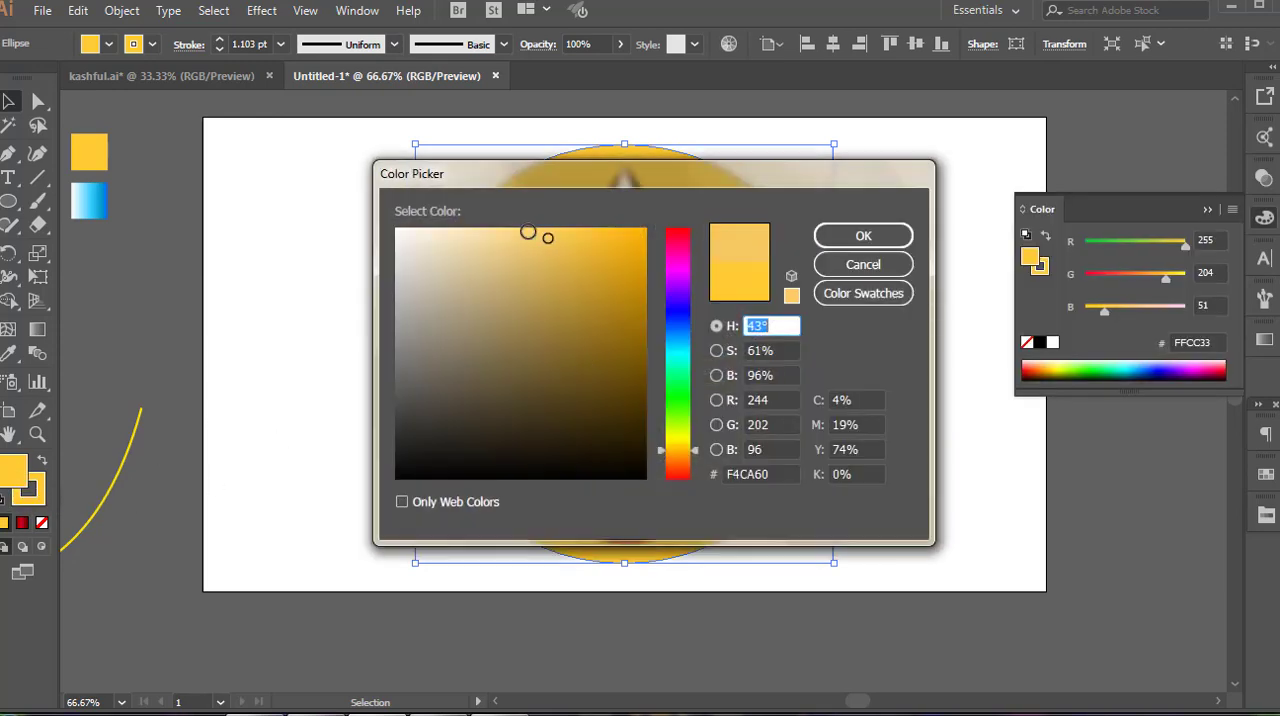
left_click_drag(528, 232, 534, 234)
left_click(840, 244)
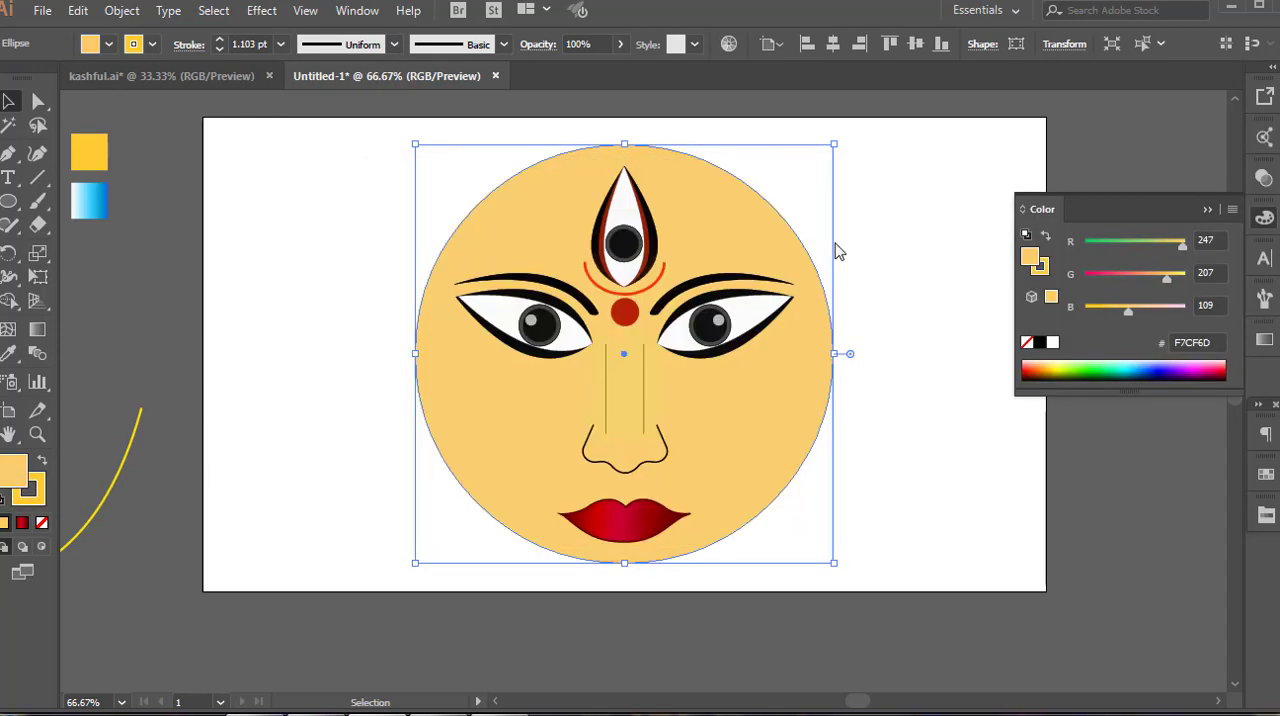
left_click(1208, 210)
left_click(968, 312)
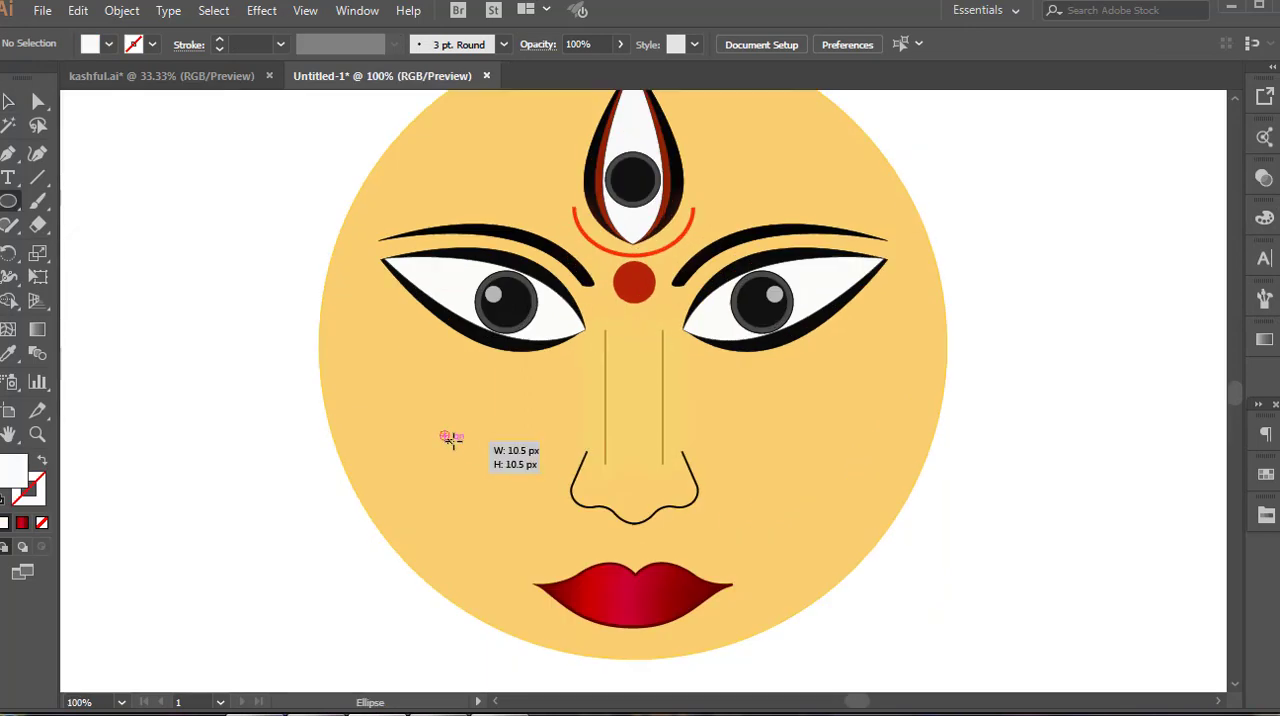
Draw a white circle about 10.5 px wide at the red forehead circle's edge and repeat 24° rotated copies around its center
left_click_drag(451, 440, 658, 264)
key("v")
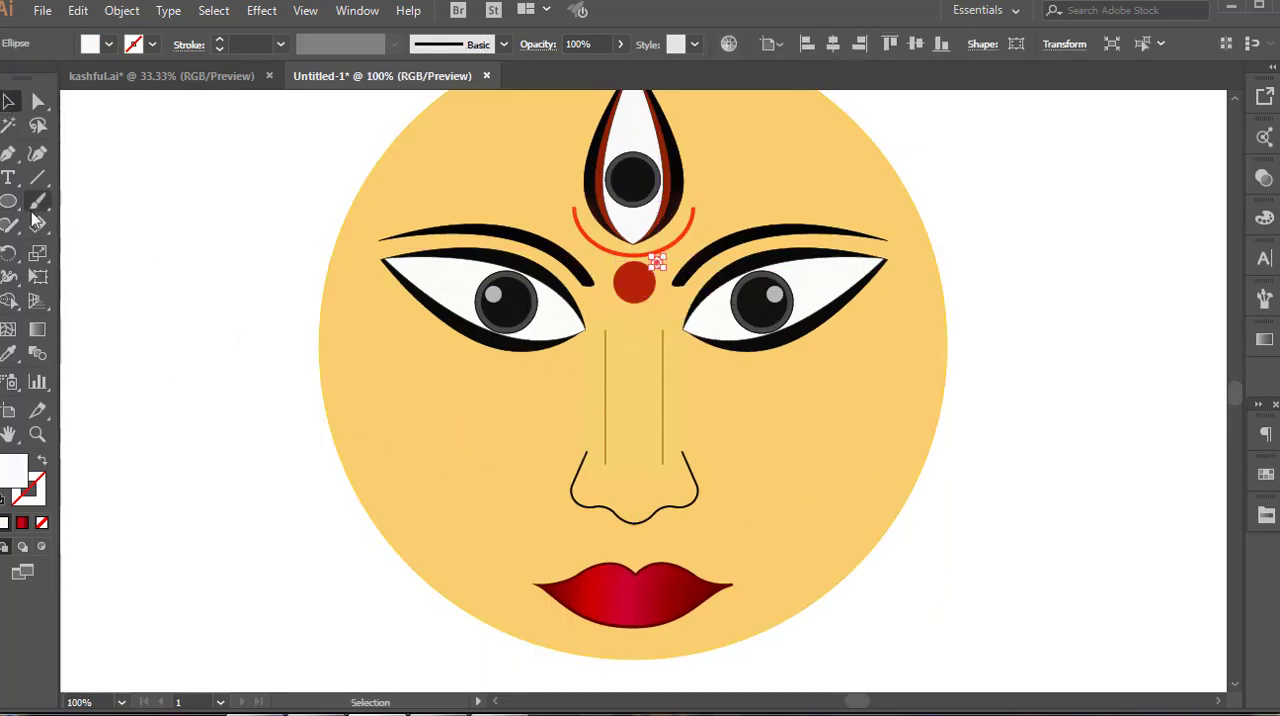
left_click(9, 252)
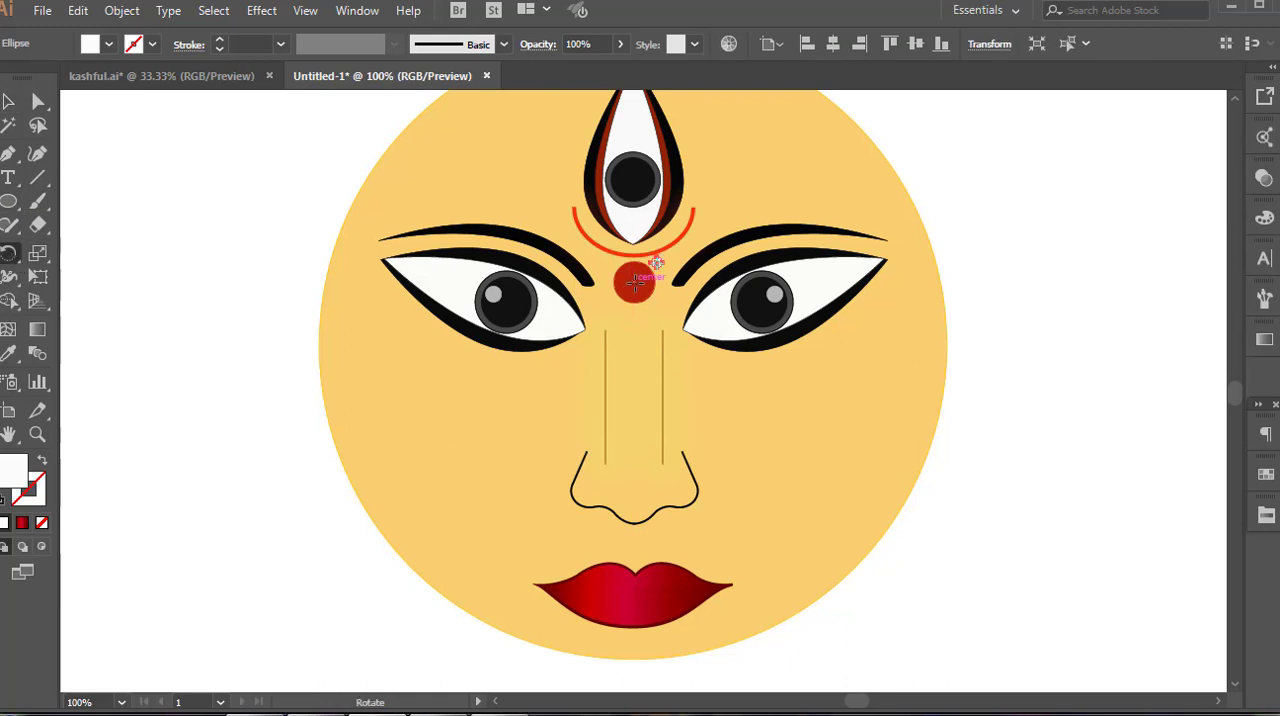
left_click(634, 284, "alt")
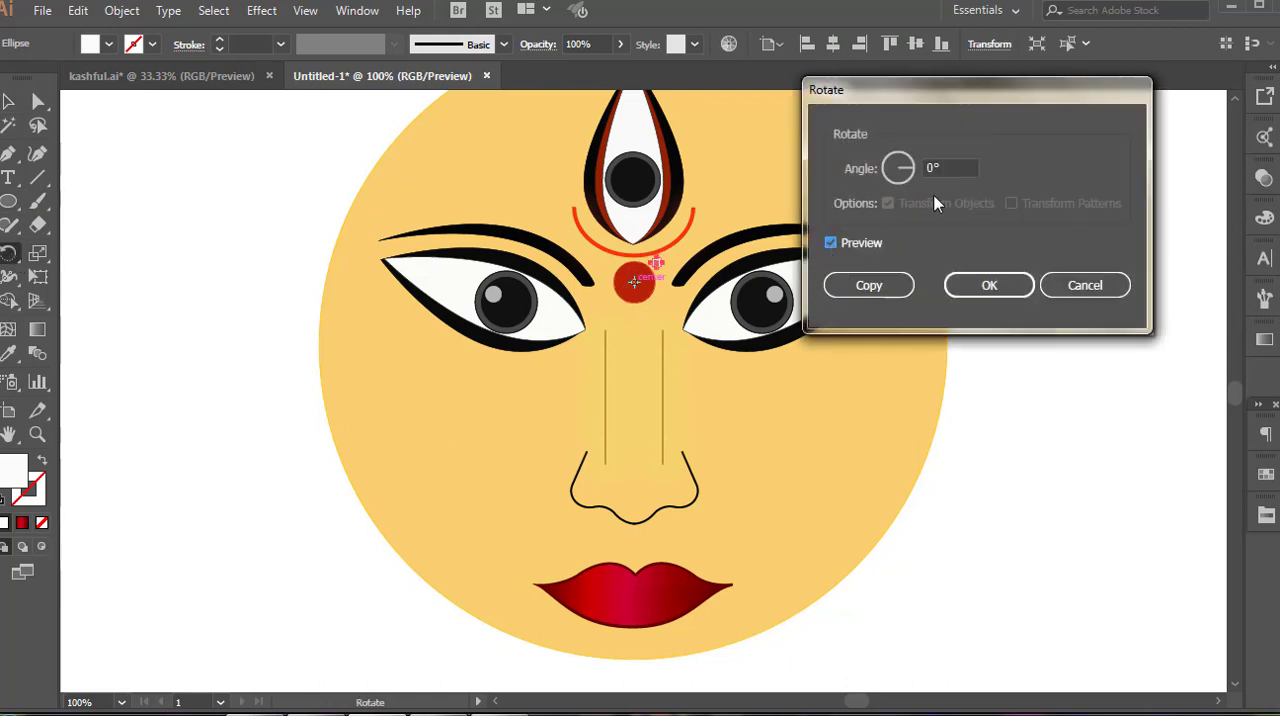
key("BackSpace")
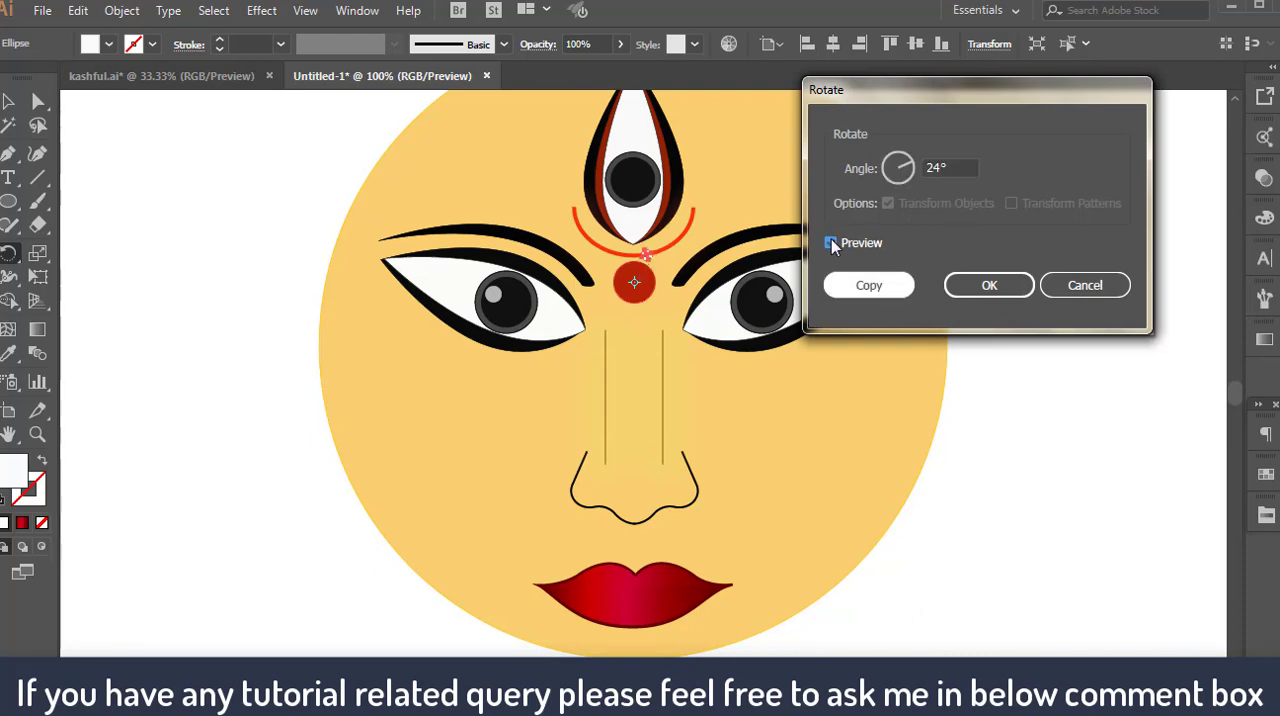
key("Return")
key("ctrl+d")
key("ctrl+d")
key("ctrl+d")
key("ctrl+d")
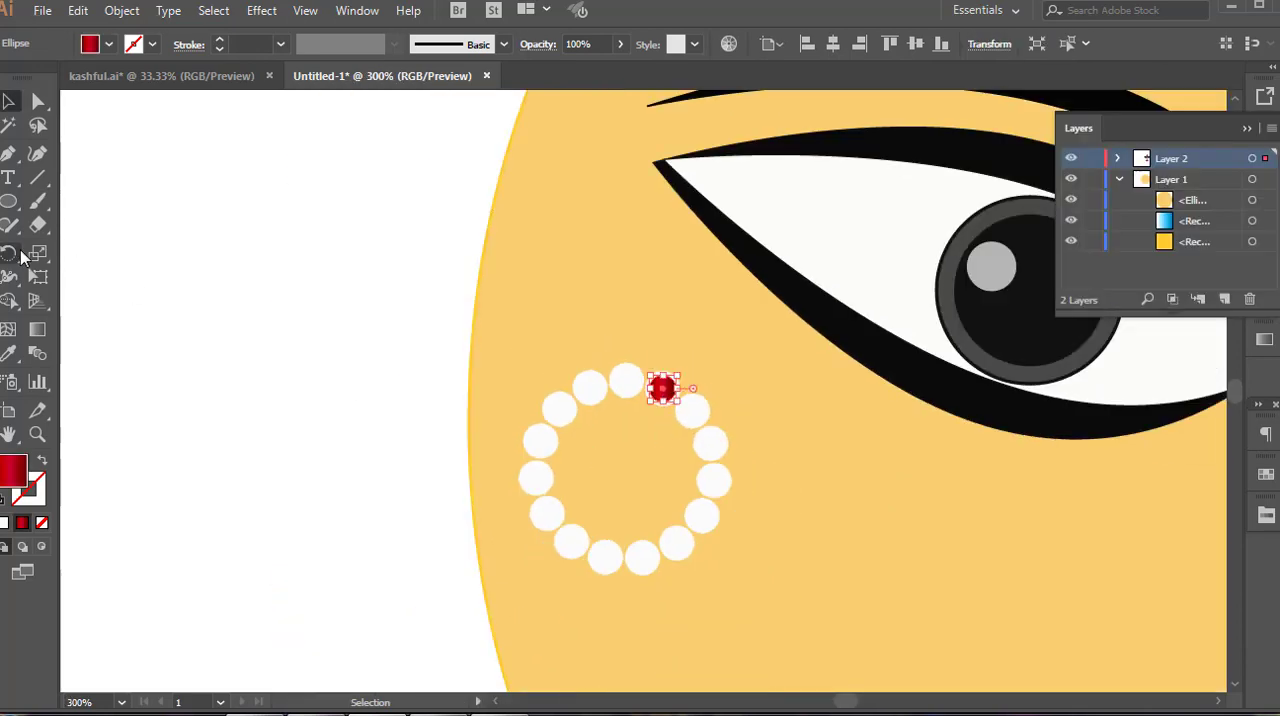
Repeat 24° rotated copies of the small red gradient circle around the center of the white dot ring
left_click(623, 468, "alt")
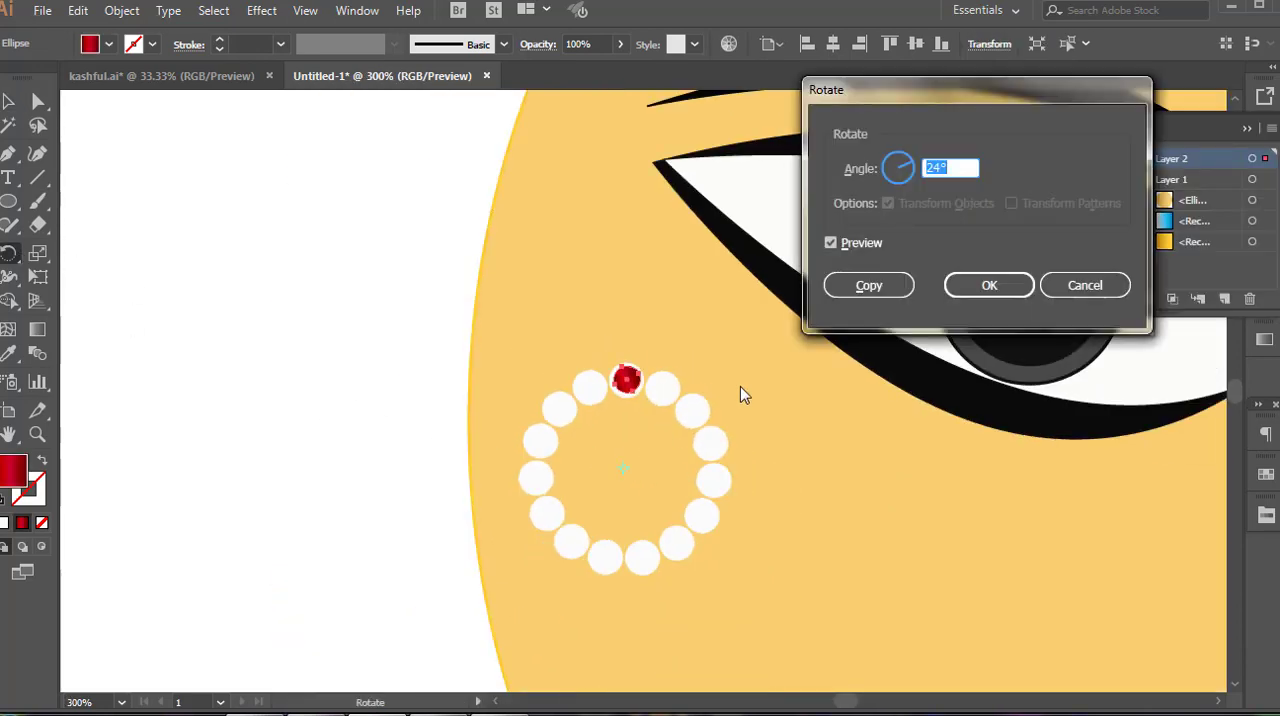
left_click(848, 288)
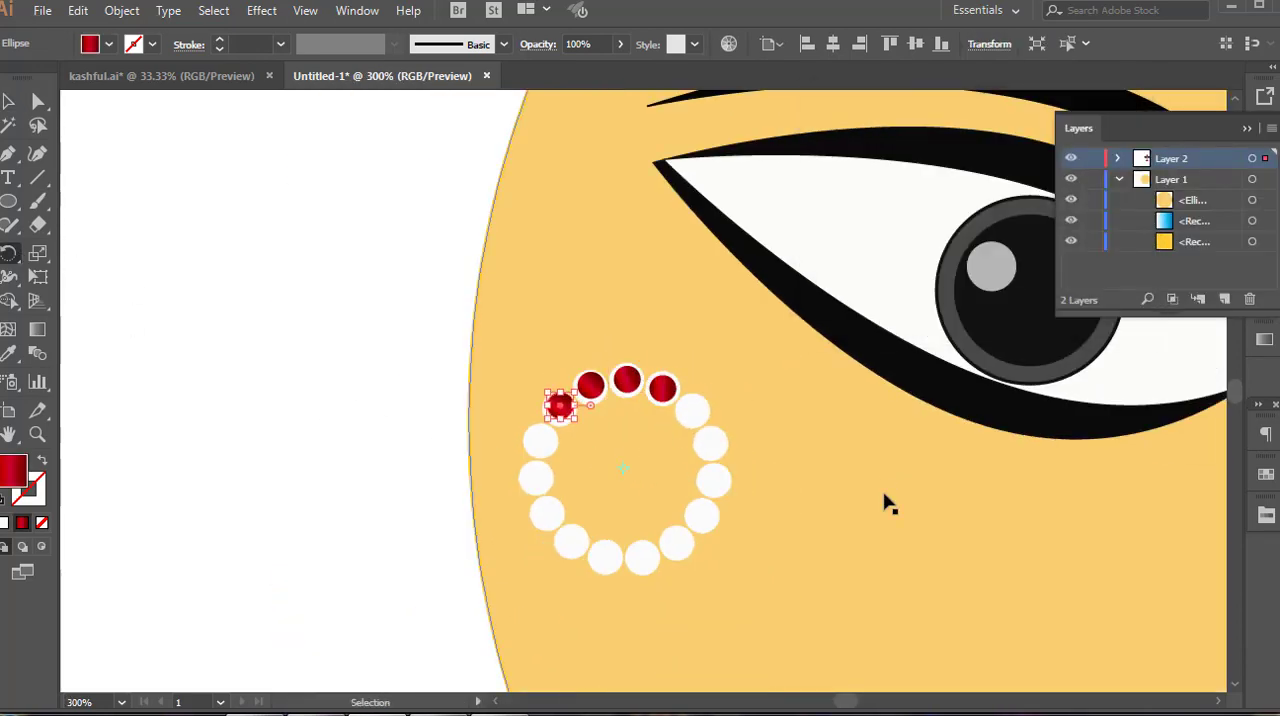
key("ctrl+d")
key("ctrl+d")
key("ctrl+d")
key("ctrl+d")
key("ctrl+d")
key("ctrl+d")
key("ctrl+d")
key("ctrl+d")
key("ctrl+d")
key("ctrl+d")
key("ctrl+d")
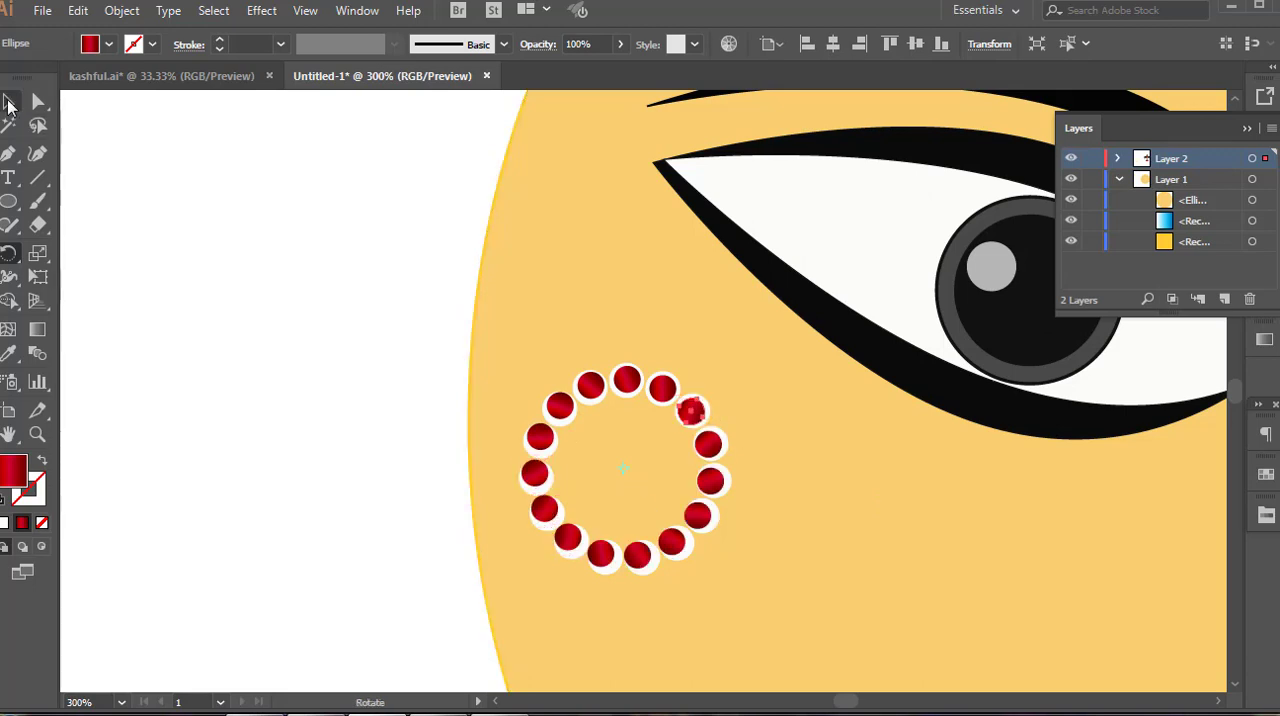
Place the ring of white and red dots around the dark red circle between the eyebrows
left_click(9, 104)
key("ctrl+0")
left_click(884, 339)
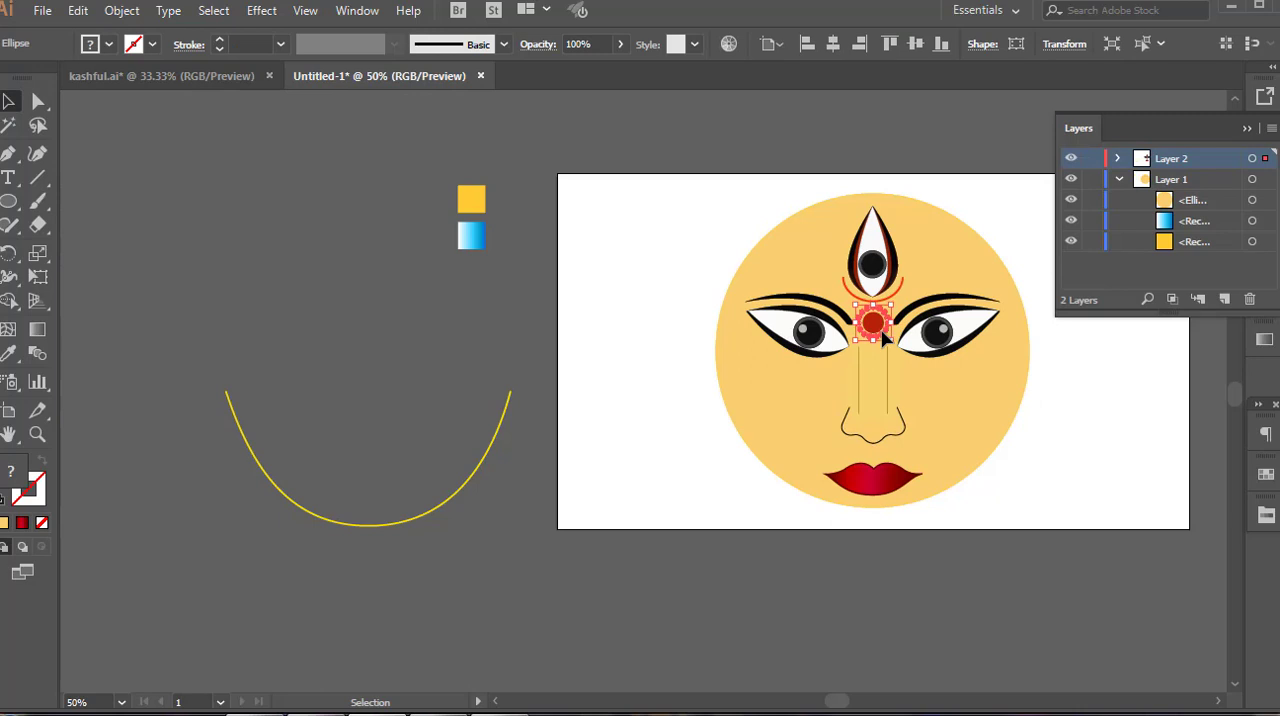
left_click(1050, 479)
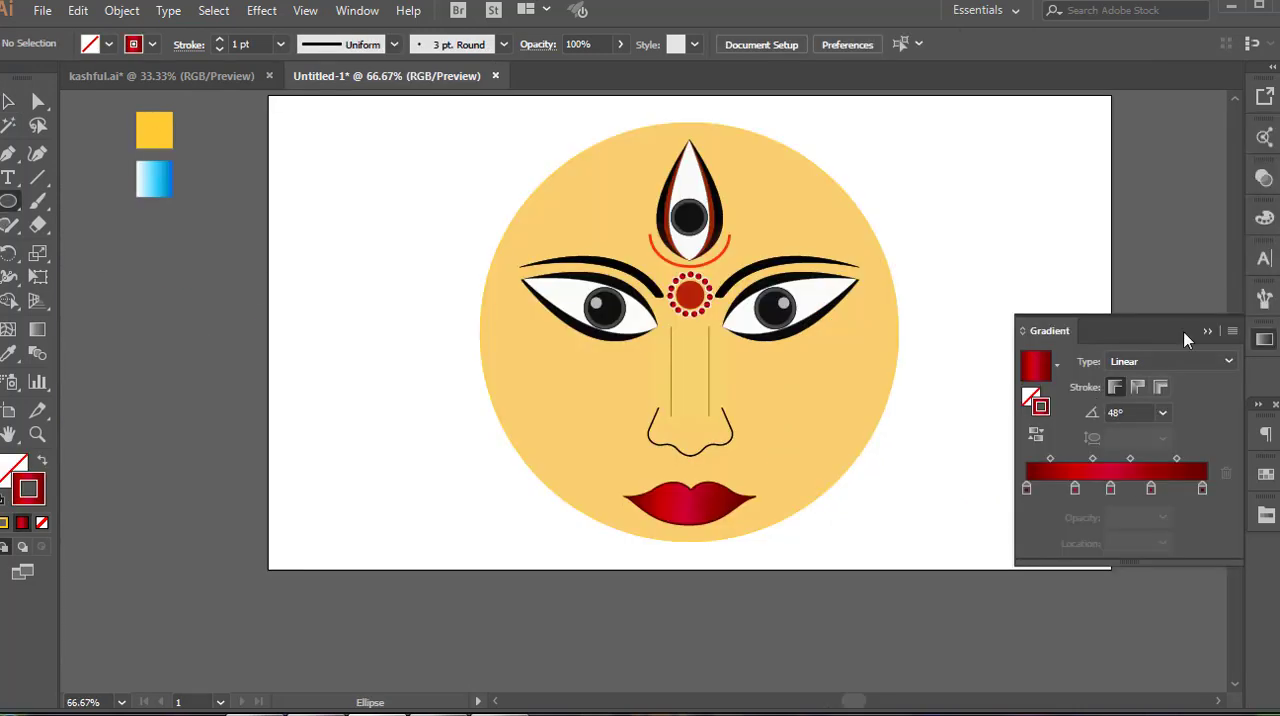
Draw a nose ring as an unfilled circle with a 4 pt red gradient stroke and place it between the nostril and lips
left_click(1214, 339)
left_click_drag(220, 385, 281, 452)
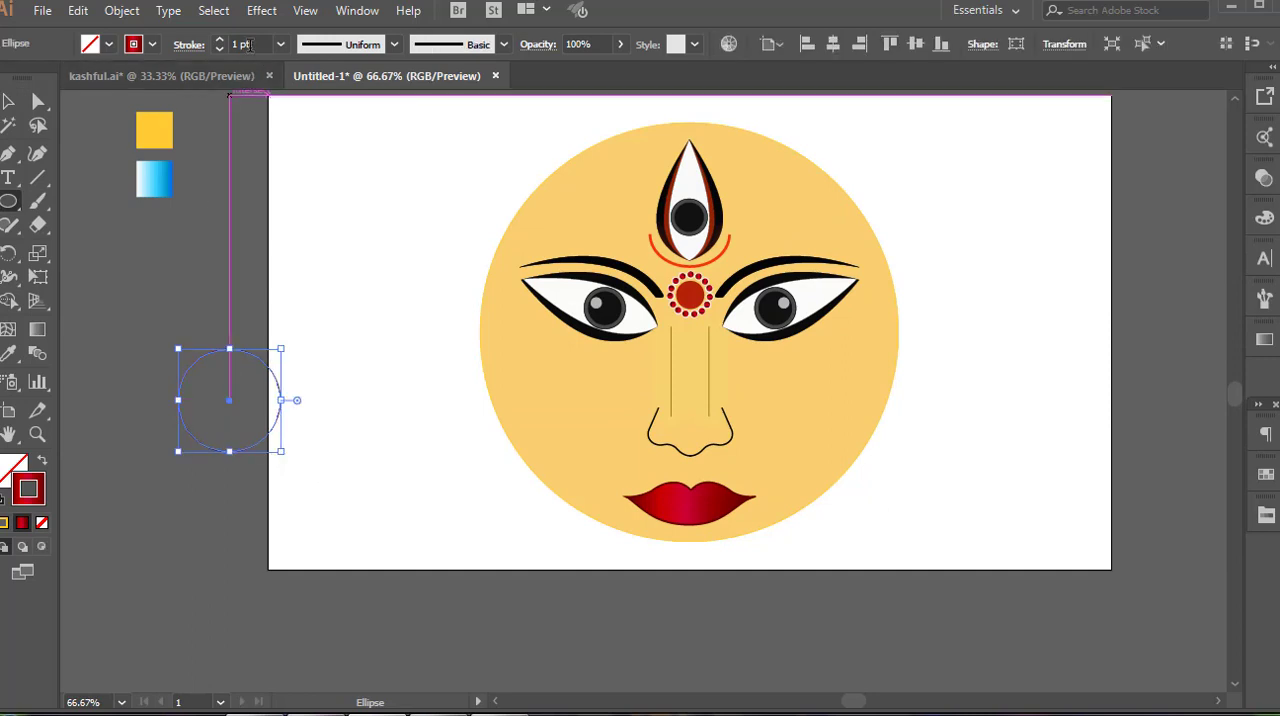
left_click(10, 97)
left_click(112, 285)
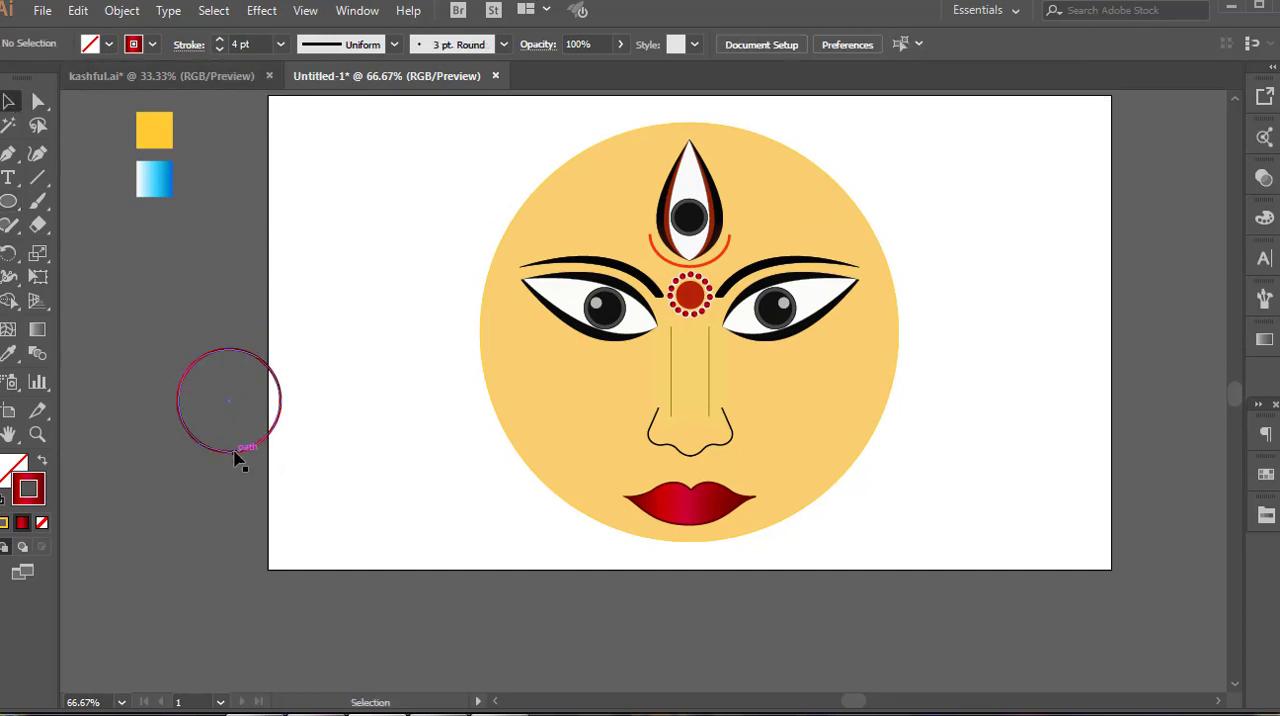
left_click_drag(234, 452, 777, 521)
left_click(800, 594)
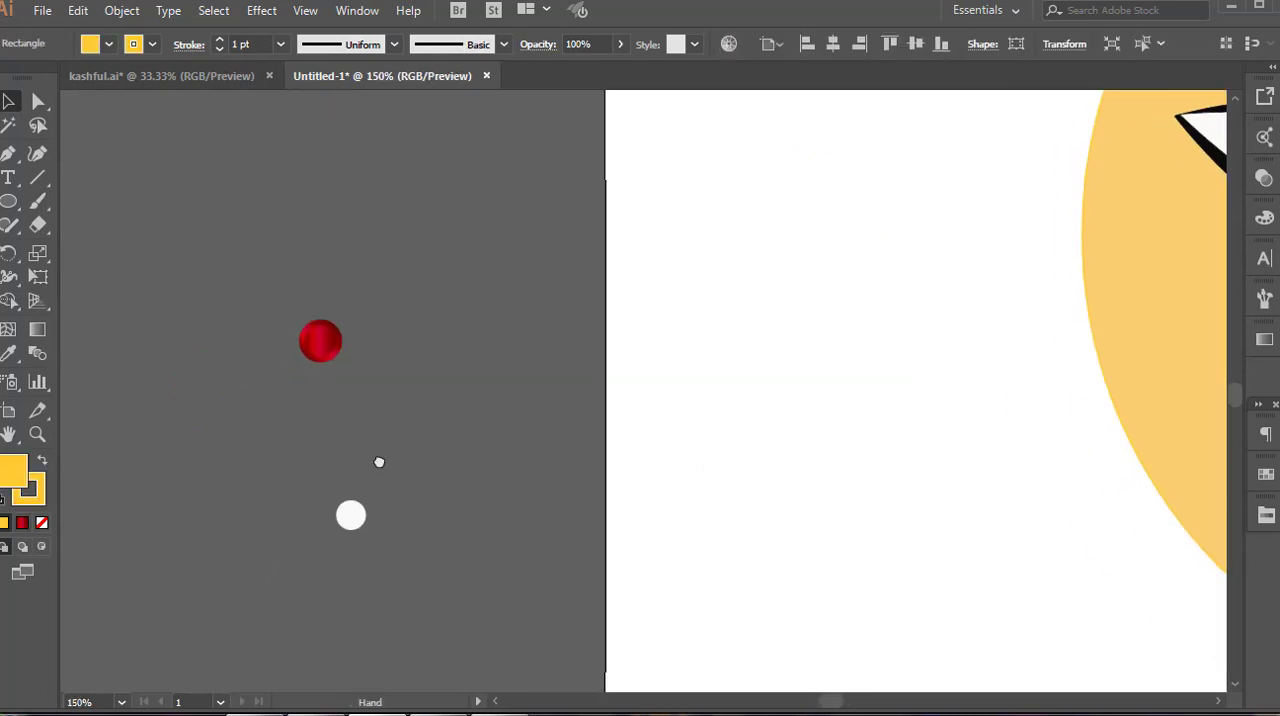
Line up small white circles on both sides of a red gradient bead and bring the red bead to the front
left_click_drag(360, 485, 294, 330)
left_click(403, 420)
left_click(355, 348)
left_click(364, 364)
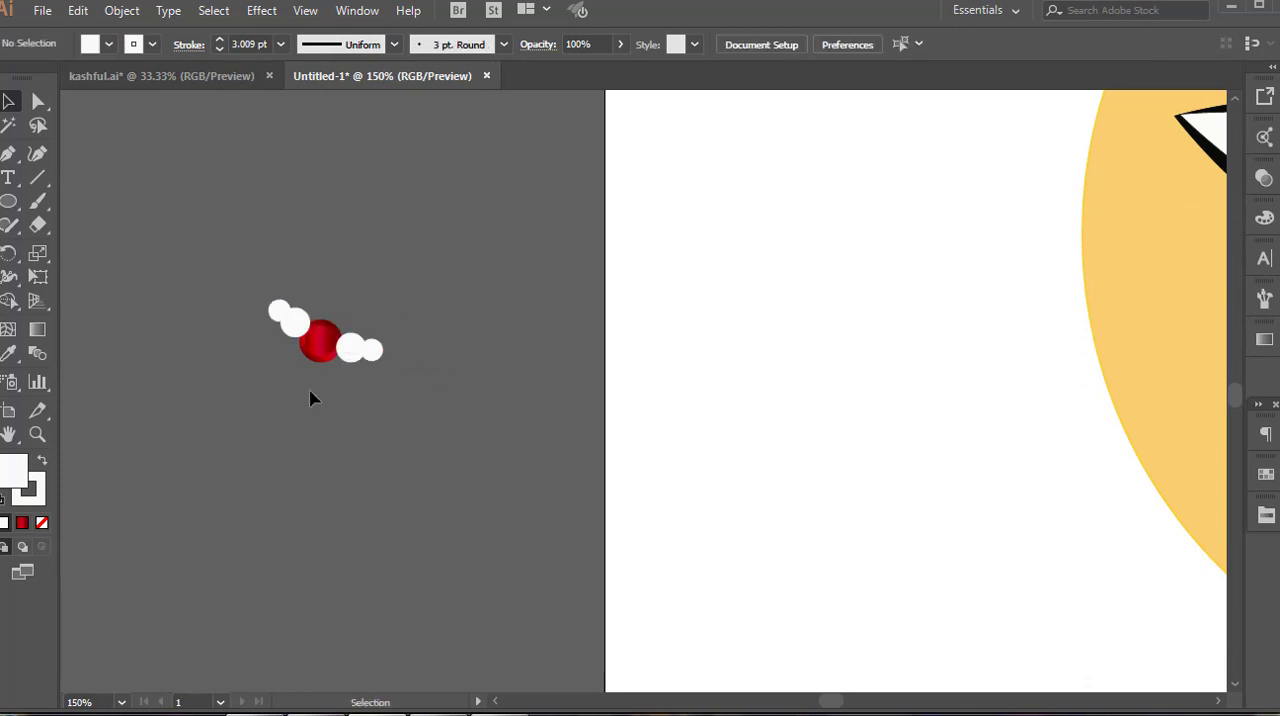
right_click(317, 352)
mouse_move(408, 614)
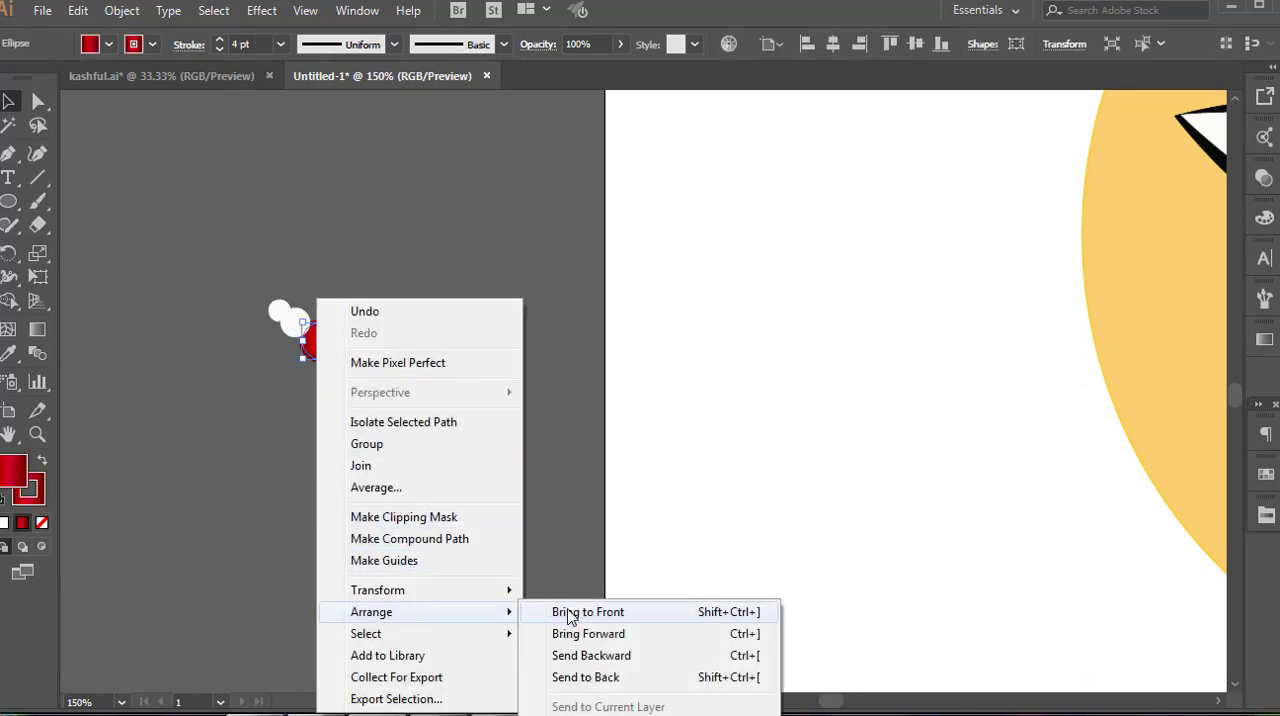
left_click(566, 614)
Group the strand of white and red beads and attach it from the nose ring to the edge of the face
left_click_drag(229, 282, 1024, 464)
right_click(422, 322)
left_click(471, 443)
key("ctrl+minus")
key("ctrl+minus")
left_click(1124, 494)
left_click(1177, 456)
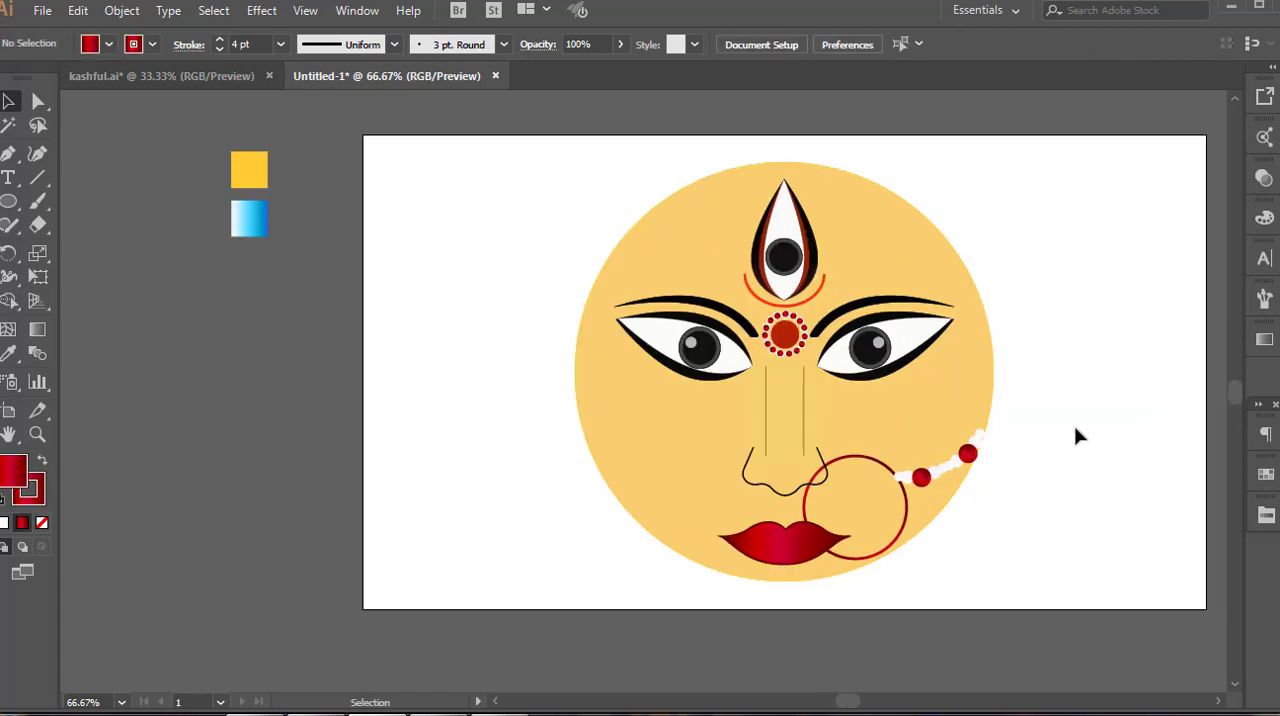
Move the whole face off the artboard and cover the artboard with a rectangle filled with the blue gradient swatch
scroll(1035, 400, "down", 1)
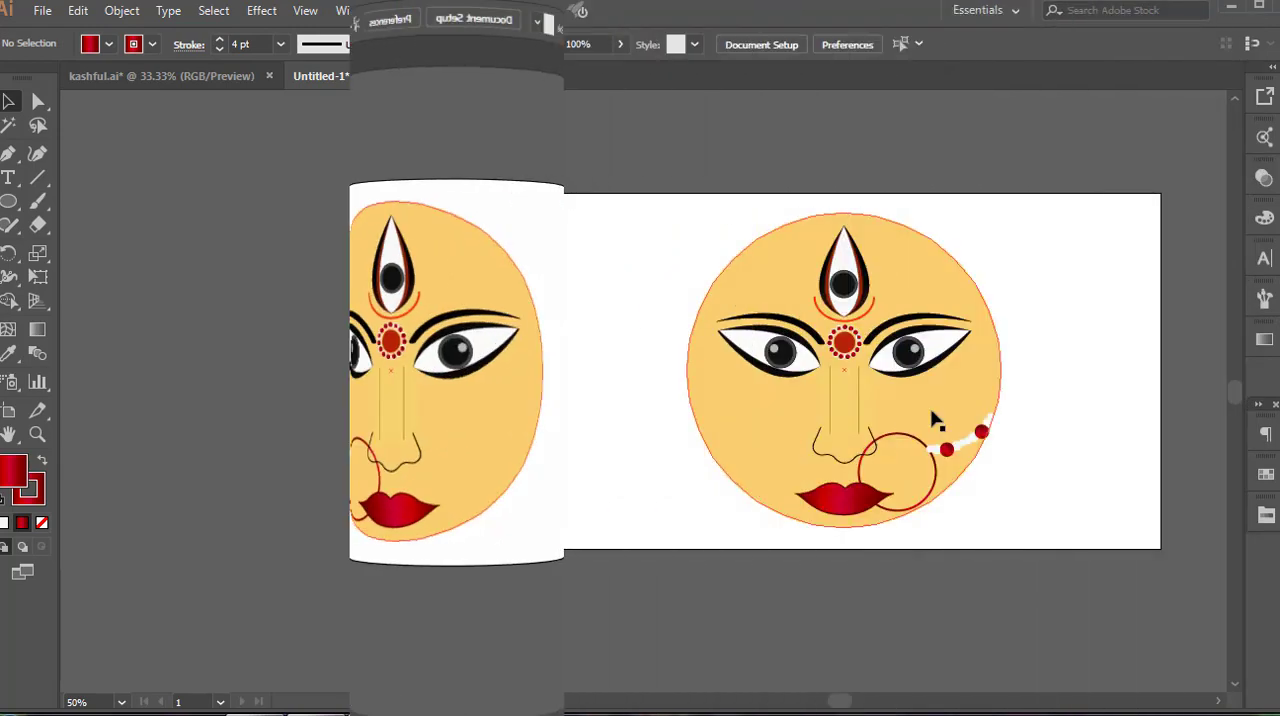
left_click_drag(935, 420, 337, 480)
left_click_drag(10, 204, 80, 204)
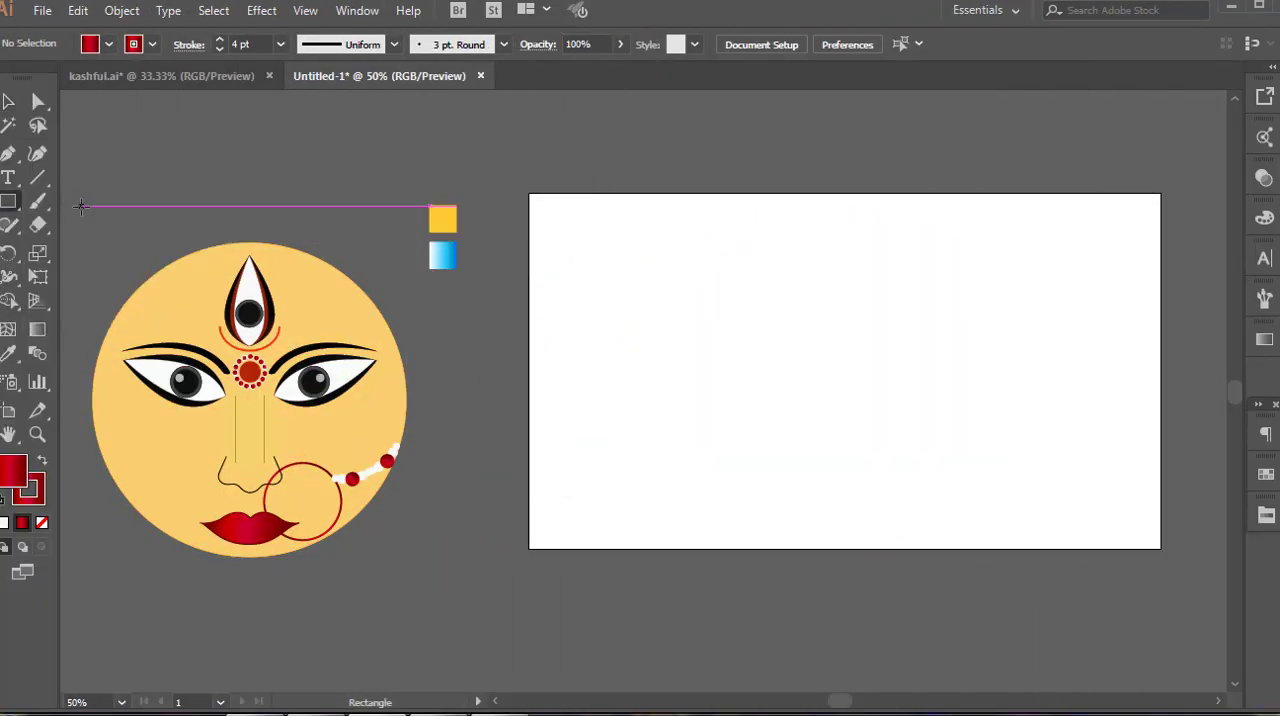
left_click(9, 102)
left_click(438, 259)
key("m")
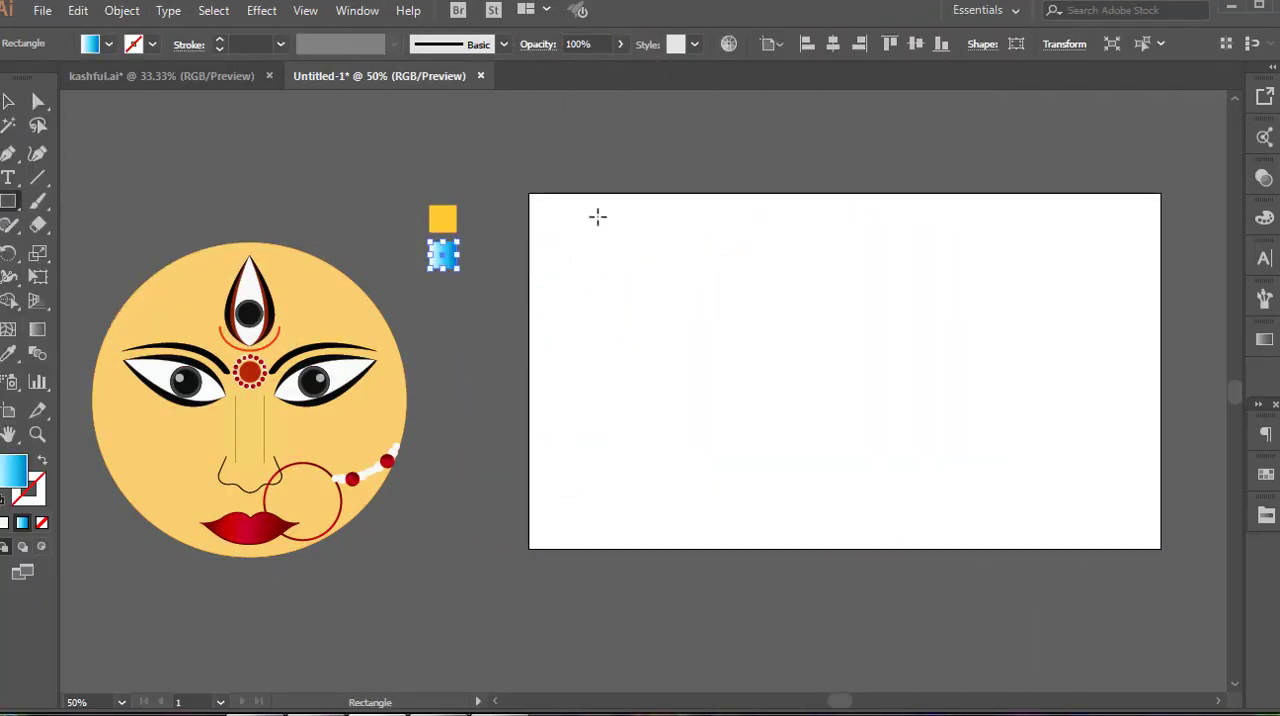
left_click_drag(528, 193, 1161, 549)
Run the background gradient vertically from white at the base to deep blue above and lock the rectangle
key("g")
left_click_drag(831, 549, 832, 223)
key("v")
key("ctrl+2")
Ready the Pen tool with the dark green fill colour 185B02
left_click_drag(935, 315, 992, 230)
key("p")
double_click(14, 470)
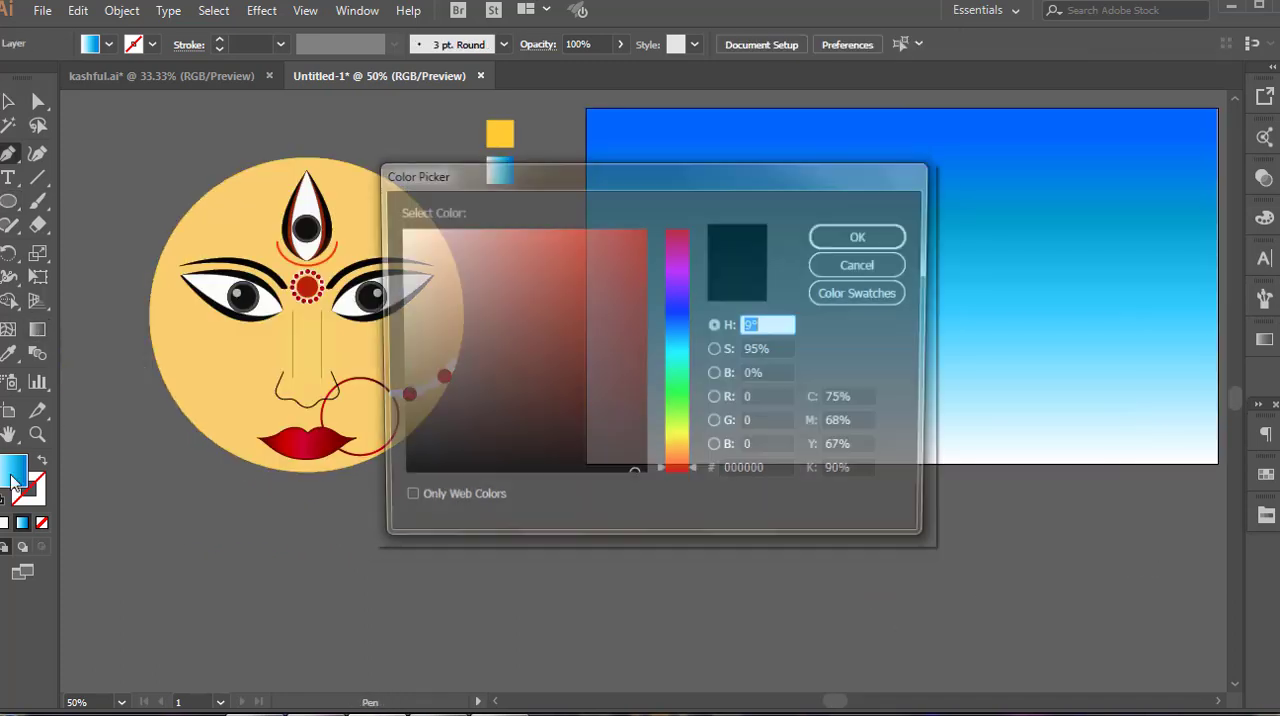
left_click(677, 406)
left_click_drag(640, 397, 640, 389)
left_click(861, 238)
Outline a row of curved, pointed grass blades below the face with a green stroke and no fill
left_click(463, 543)
left_click_drag(463, 502, 472, 496)
left_click(463, 502)
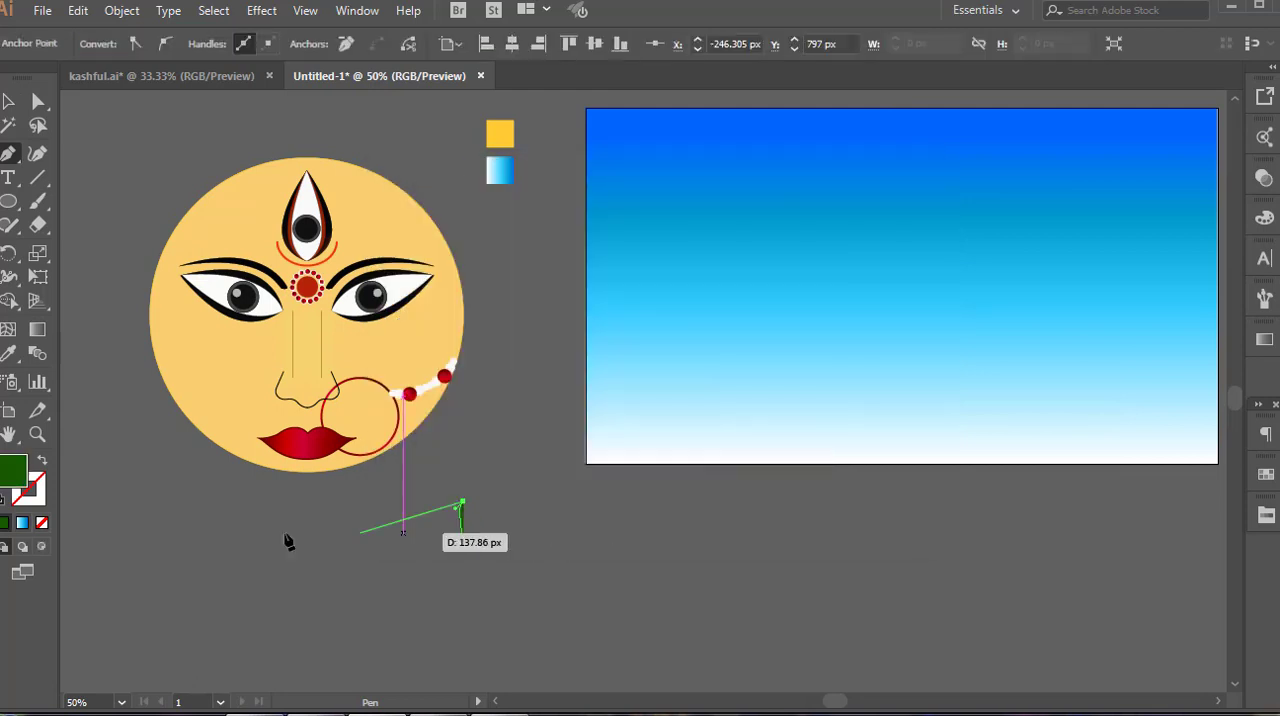
left_click_drag(14, 470, 32, 494)
key("slash")
scroll(472, 545, "up", 1)
left_click(468, 527)
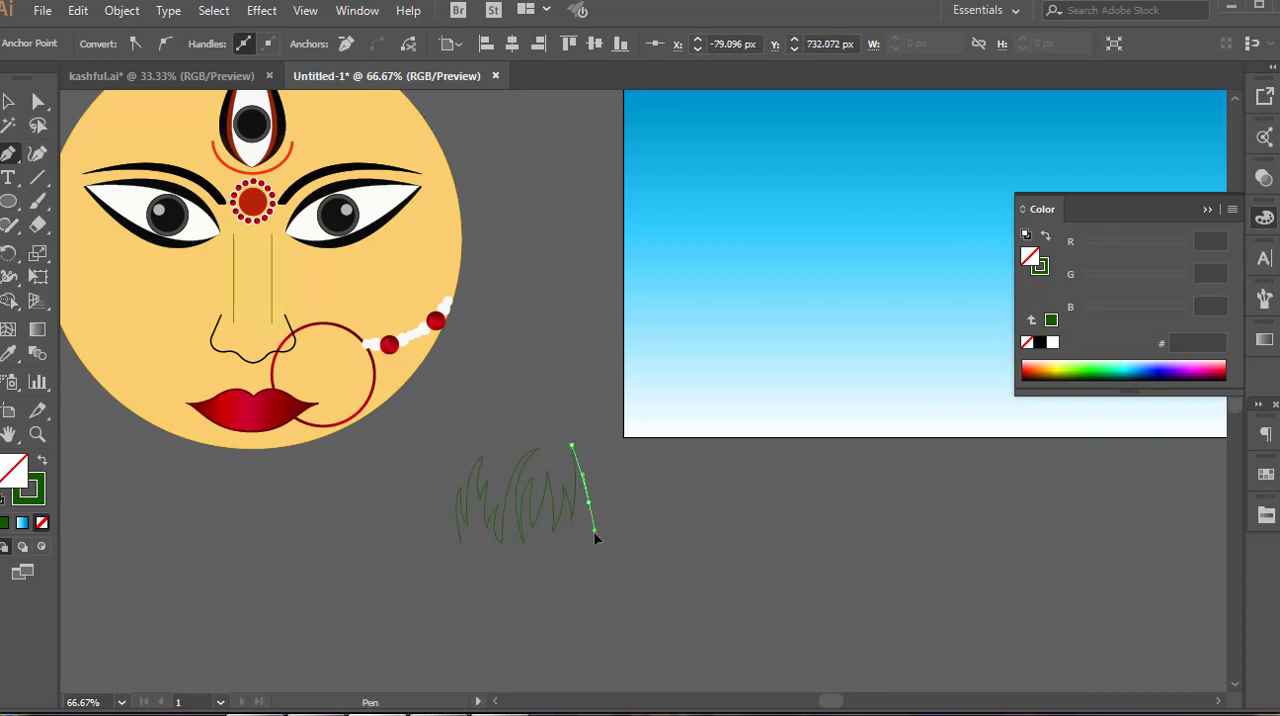
left_click(589, 449)
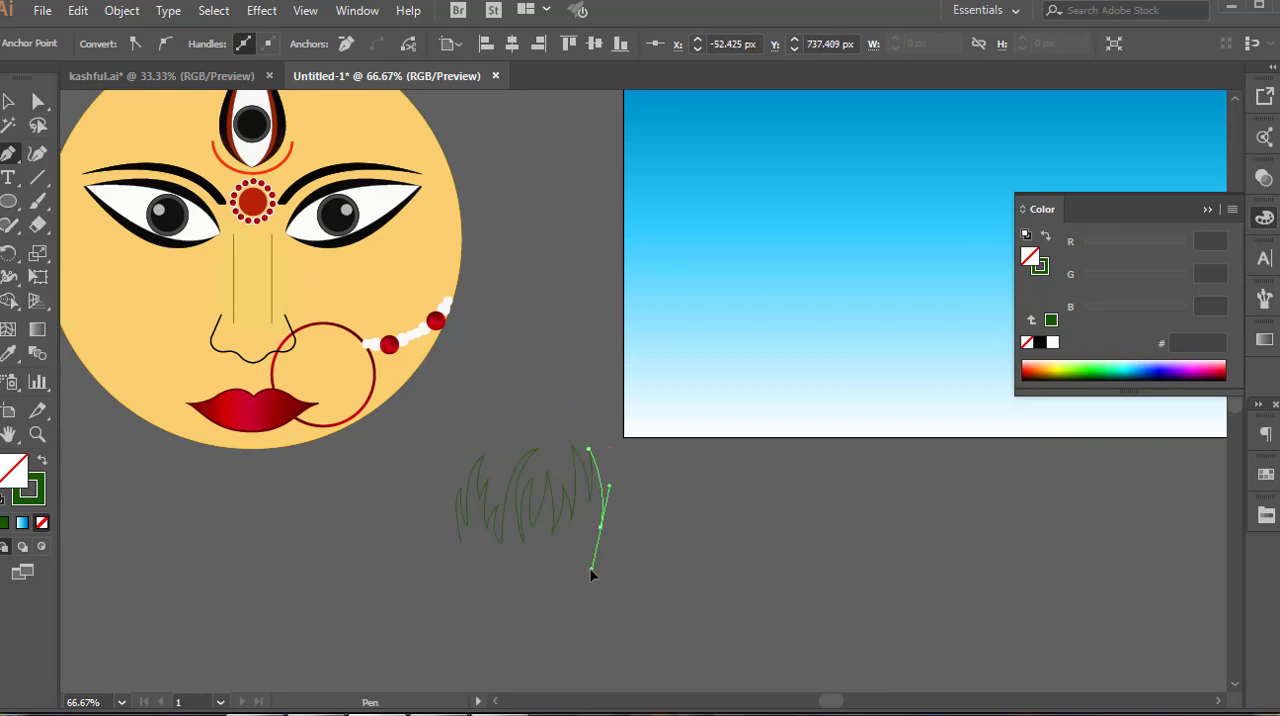
left_click(628, 538)
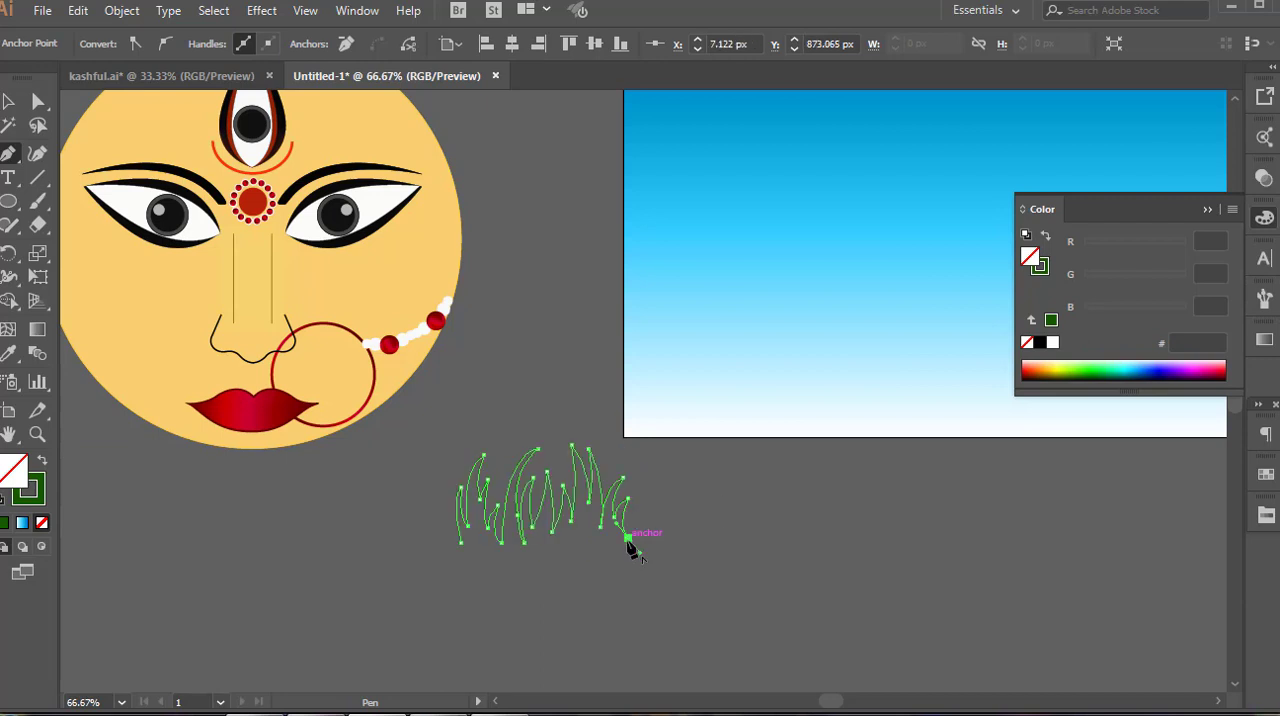
Add the last short blades to the grass outline and close the shape along a straight base
left_click_drag(659, 487, 658, 455)
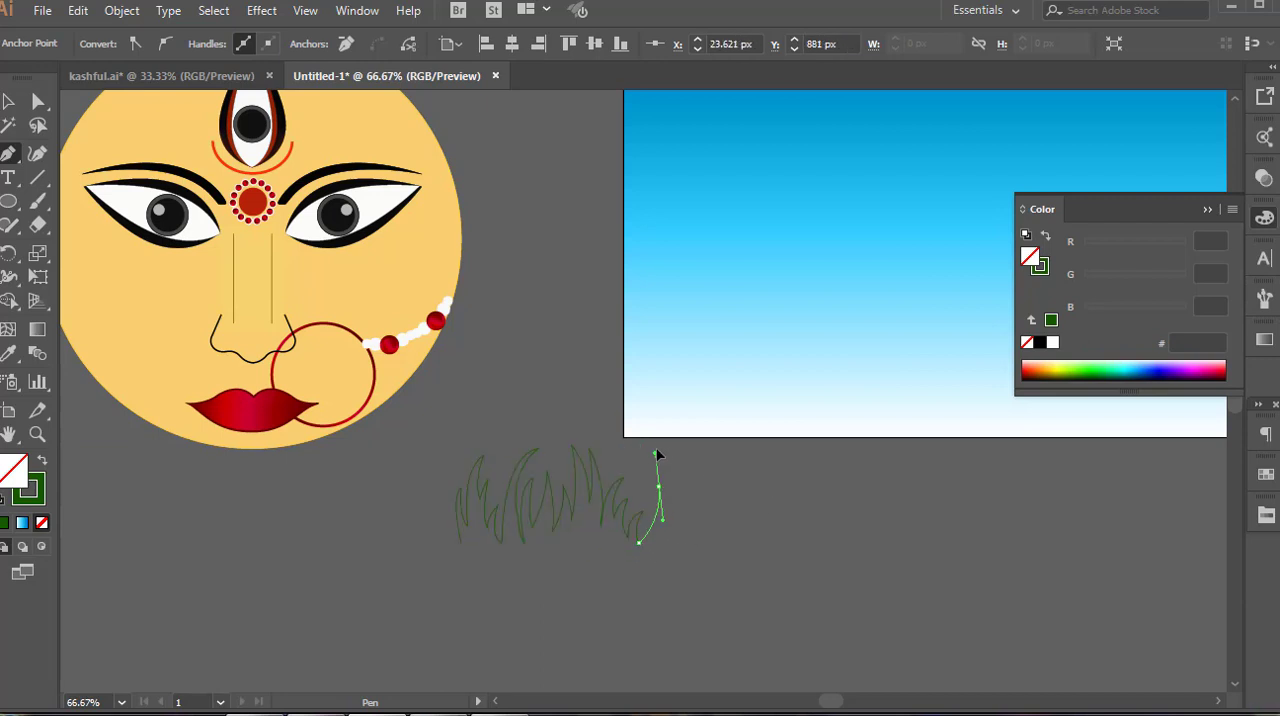
left_click(659, 487)
left_click_drag(663, 543, 658, 566)
left_click(663, 543)
mouse_move(684, 510)
left_mouse_down()
mouse_move(700, 515)
mouse_move(679, 545)
left_mouse_up()
left_click(684, 510)
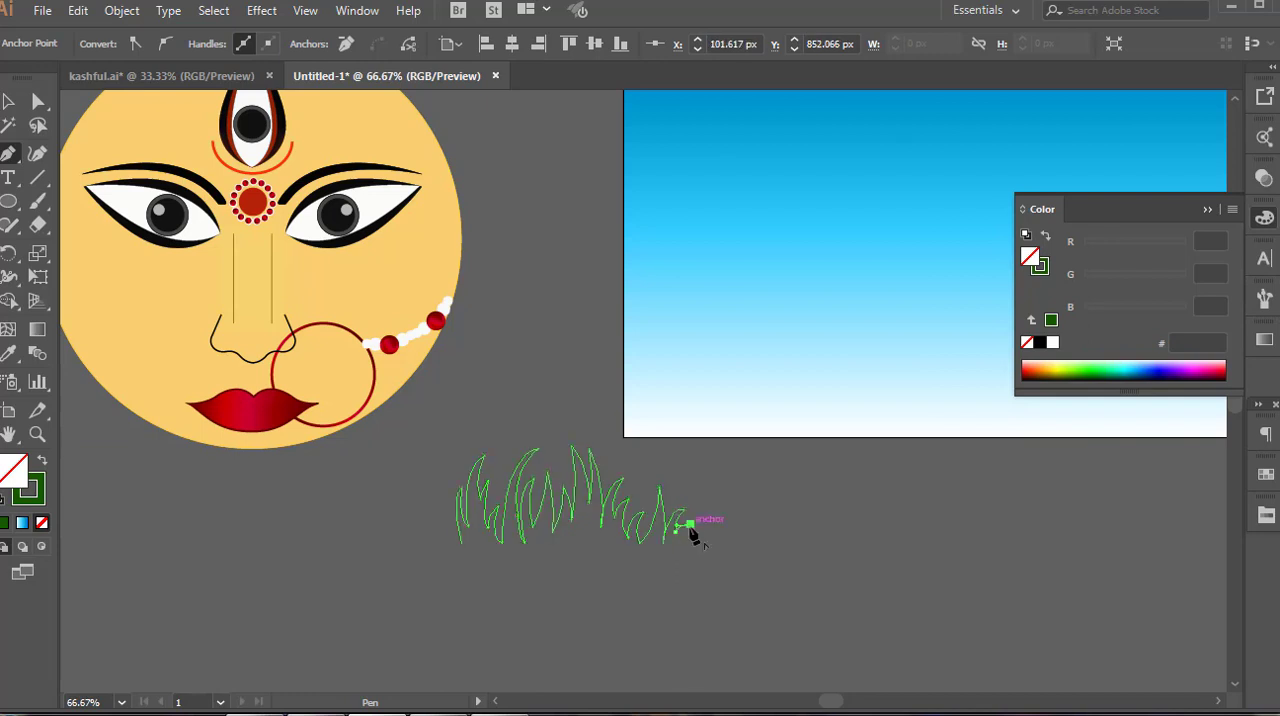
left_click(681, 549)
left_click(461, 552)
left_click(461, 543)
Fill the grass tuft with the darker green 113A02
left_click(4, 523)
double_click(13, 471)
left_click(638, 422)
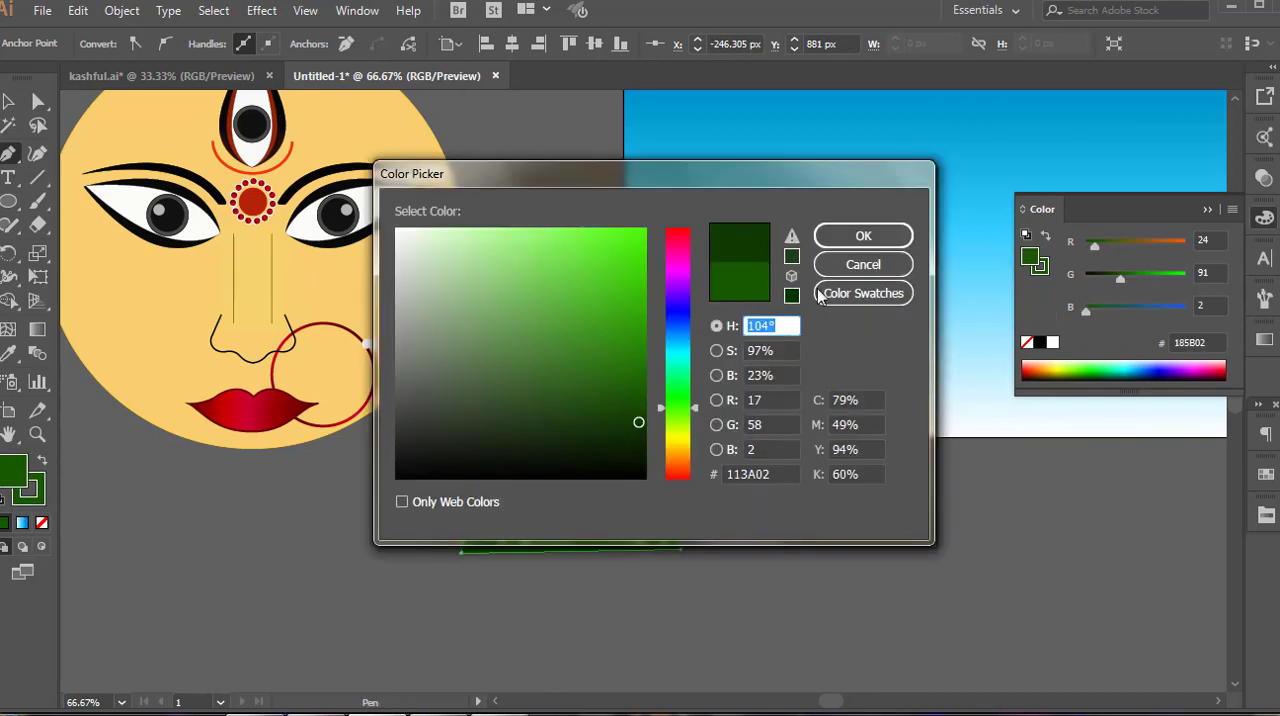
left_click(863, 236)
left_click(8, 101)
left_click(430, 560)
Set the grass tuft along the artboard's lower edge from its left corner, with a second copy beside it
key("space")
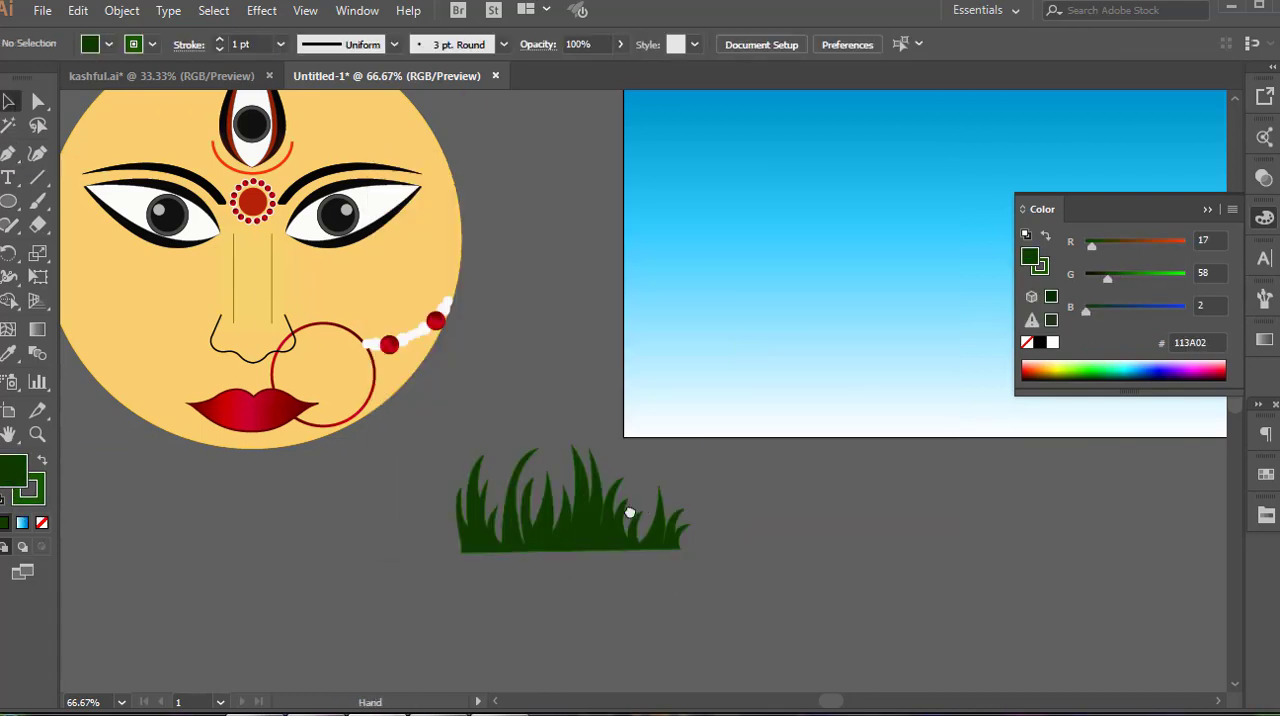
left_click_drag(630, 513, 484, 499)
left_click(1207, 211)
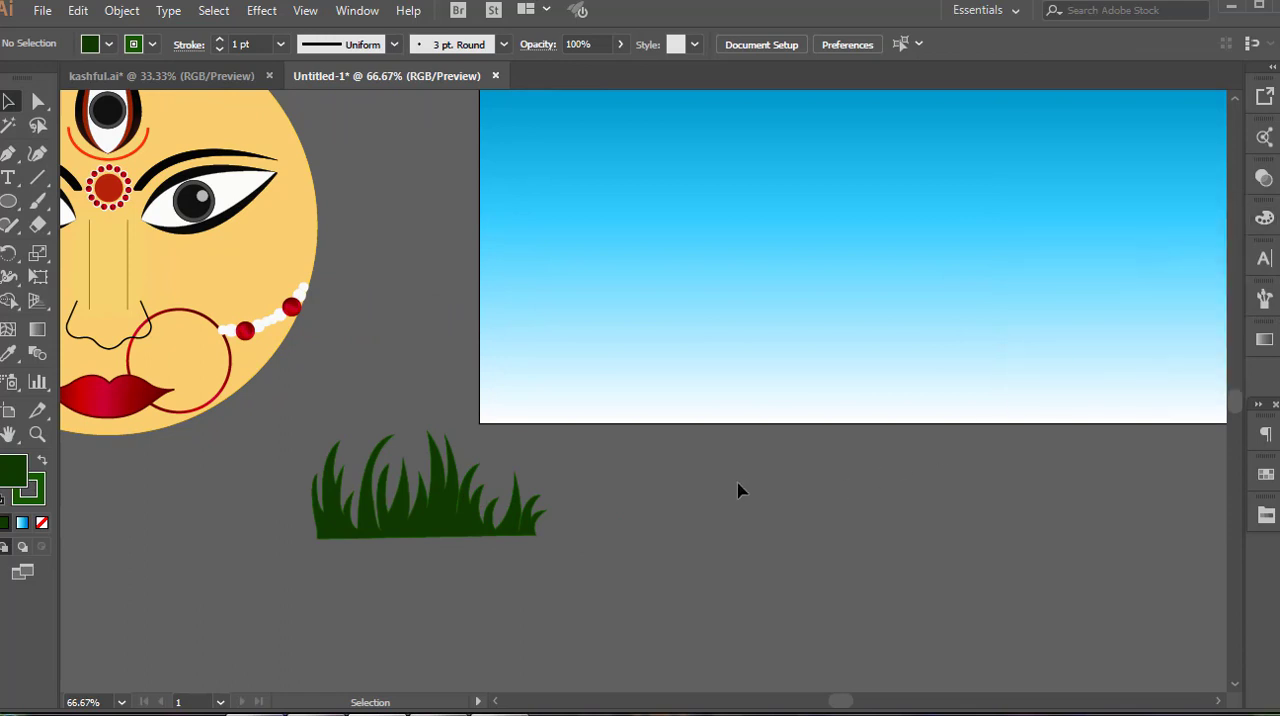
scroll(728, 490, "down", 1)
scroll(544, 512, "up", 3)
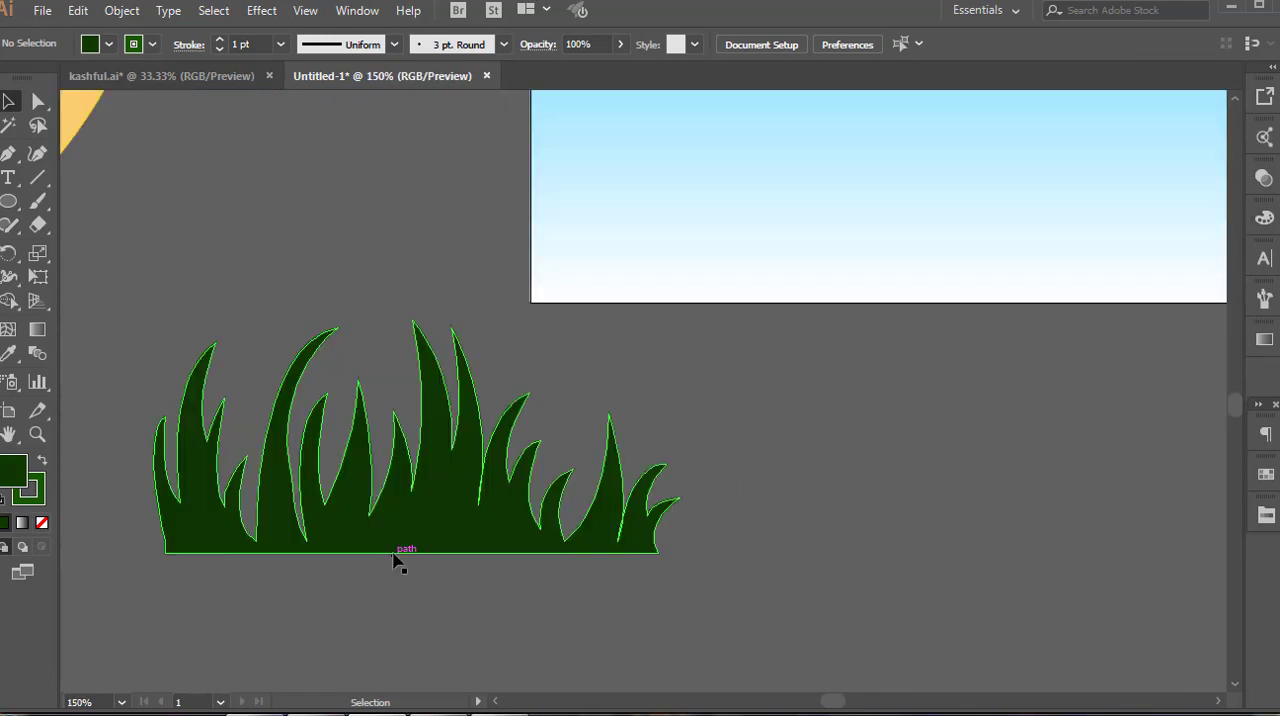
scroll(395, 549, "down", 1)
left_click(405, 540)
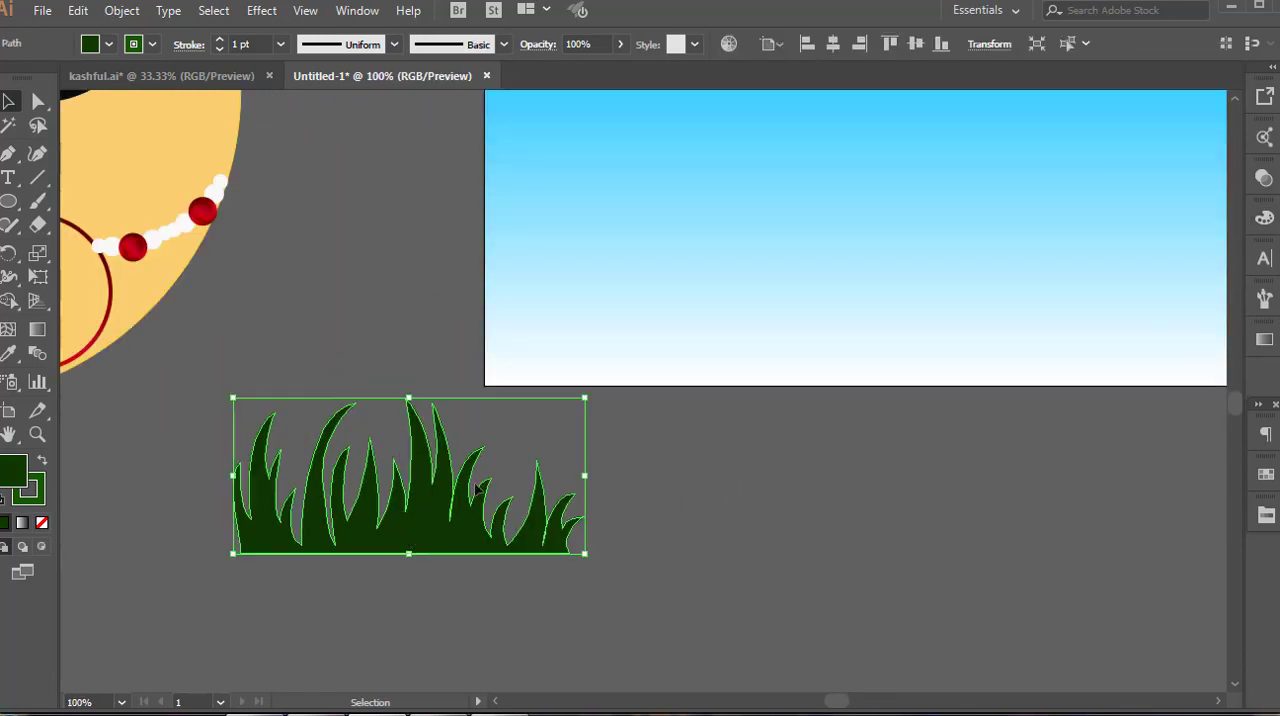
left_click_drag(476, 487, 1036, 372)
left_click(723, 523)
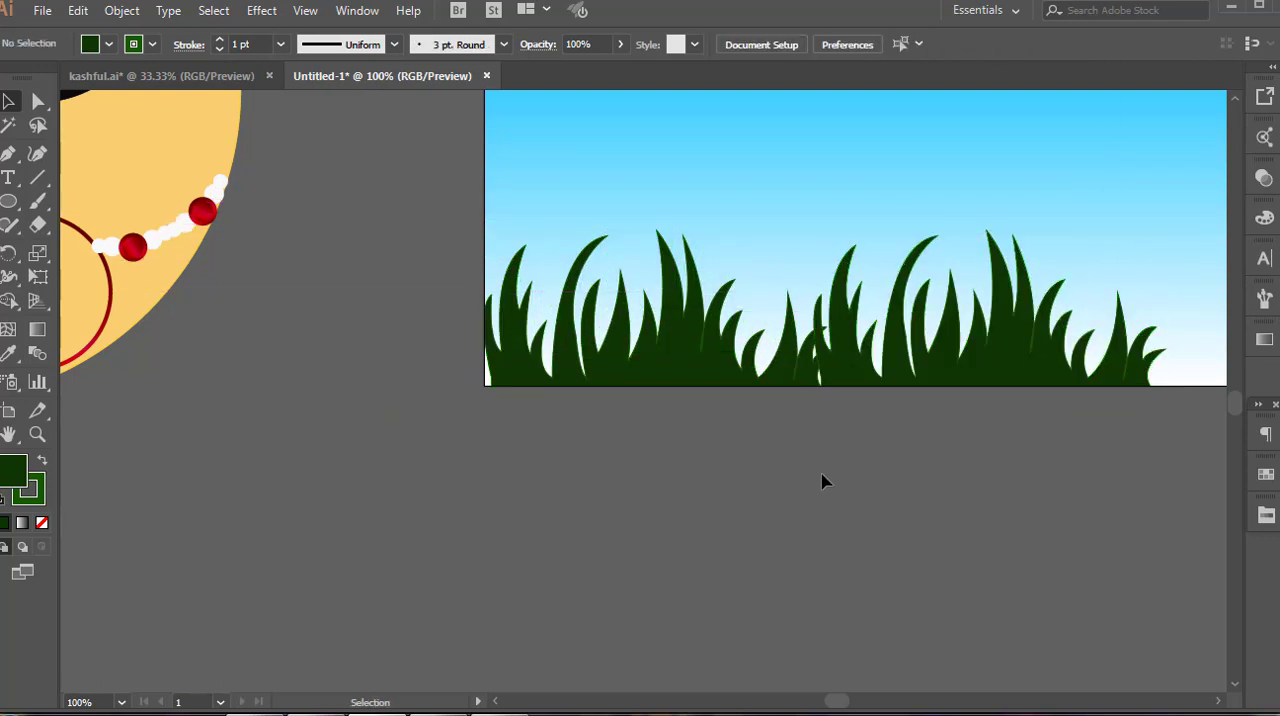
Duplicate the grass tufts over the left part of the strip to make the grass denser
left_click_drag(933, 368, 676, 352)
scroll(785, 392, "down", 2)
left_click(623, 474)
right_click(577, 372)
left_click(657, 489)
left_click(671, 340)
left_click(660, 440)
right_click(857, 392)
left_click(790, 470)
left_click(656, 430)
Bring the overlapping grass copies to the front so the layers of blades overlap
right_click(629, 376)
left_click(890, 614)
left_click(715, 460)
left_click(640, 552)
right_click(657, 345)
mouse_move(720, 620)
left_click(920, 614)
left_click(715, 480)
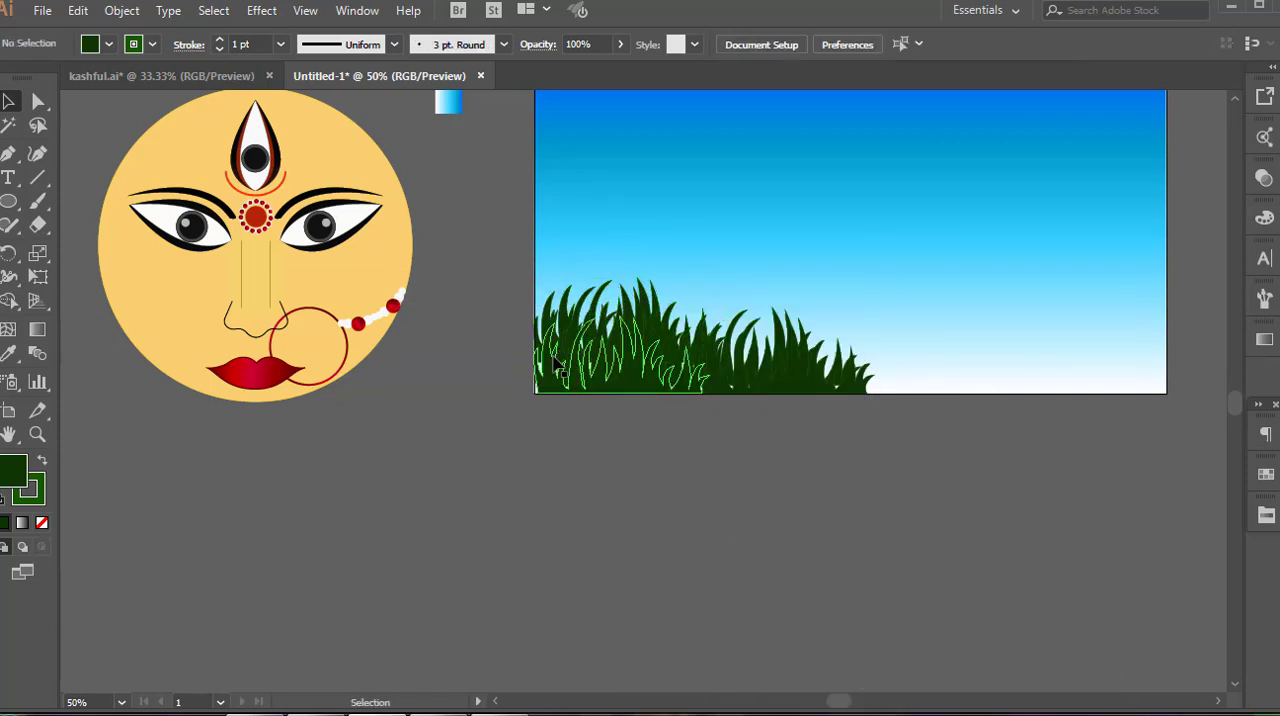
Extend the grass strip farther right along the artboard's lower edge with another copy
right_click(552, 368)
left_click(620, 582)
left_click_drag(826, 389, 981, 391)
left_click(978, 479)
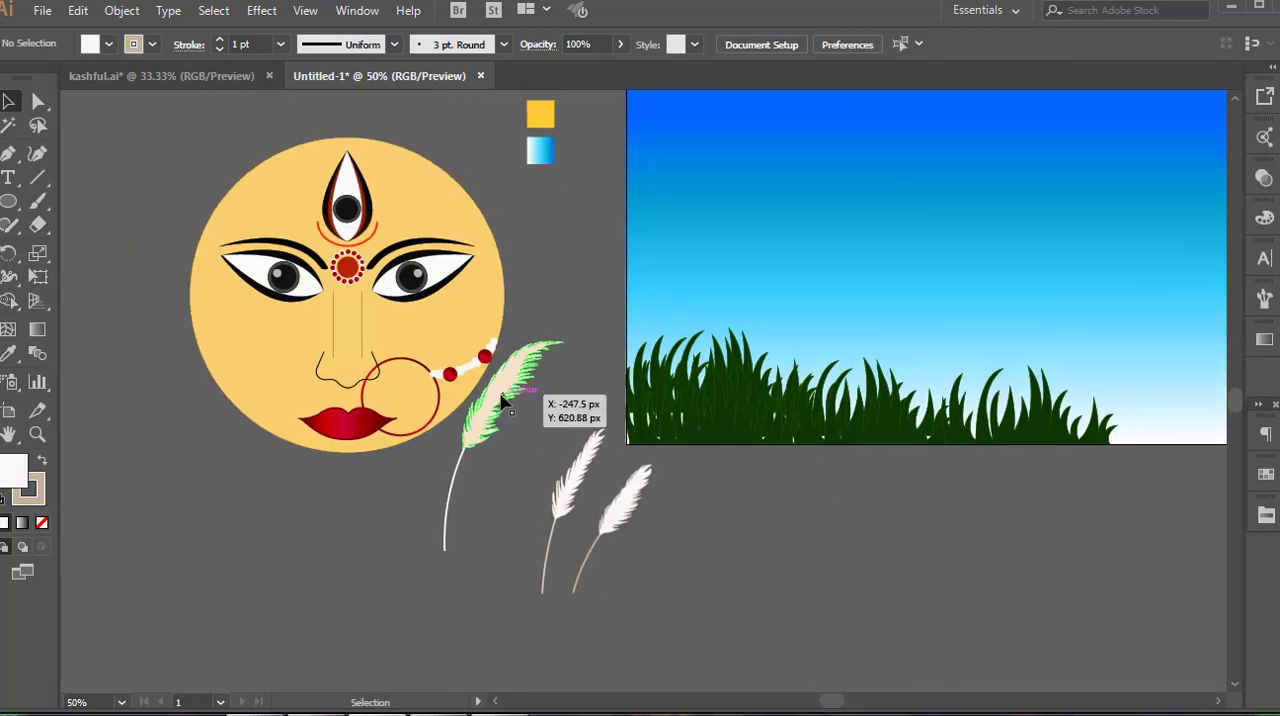
Place a cream kash flower plume and a smaller white plume in the grass at the artboard's left side
left_click_drag(515, 405, 673, 269)
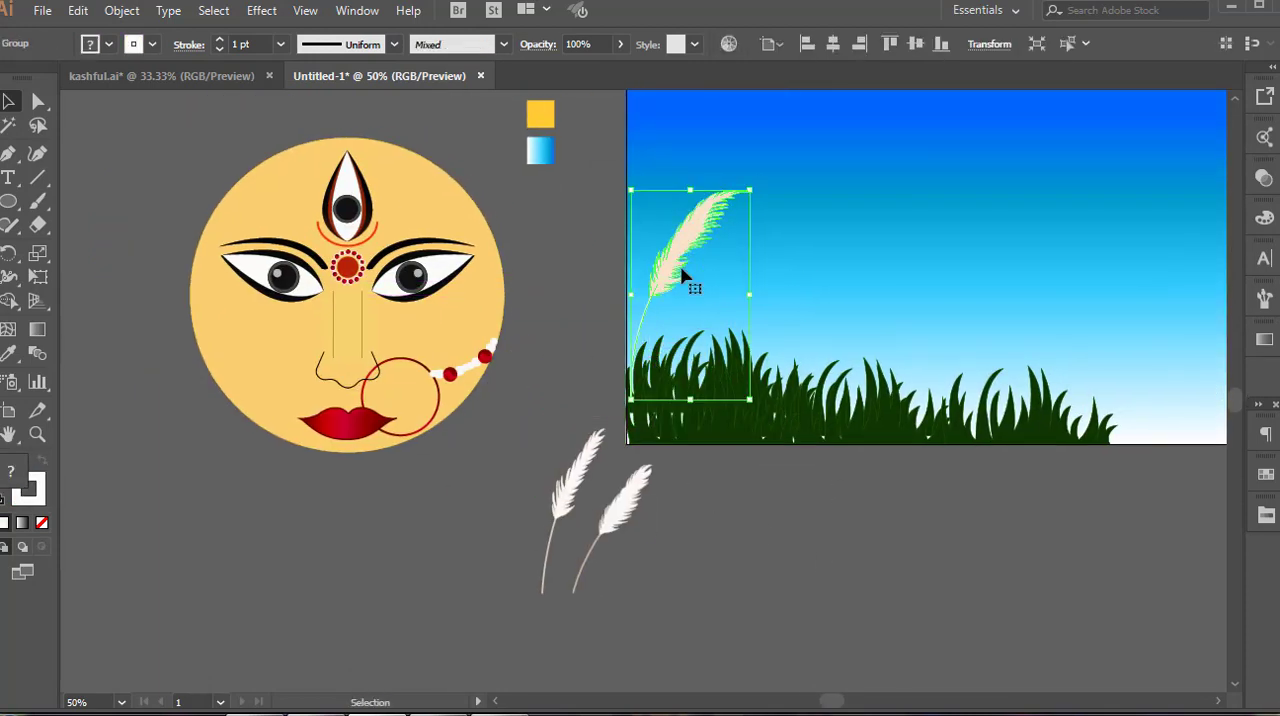
left_click(660, 511)
left_click_drag(622, 517, 556, 487)
left_click_drag(653, 271, 575, 428)
left_click(558, 537)
left_click(595, 421)
left_click_drag(668, 340, 668, 340)
left_click(690, 500)
Arrange rotated copies of the cream and white plumes into a fanned cluster and place it in the grass beside the first plumes
left_click_drag(505, 540, 442, 545)
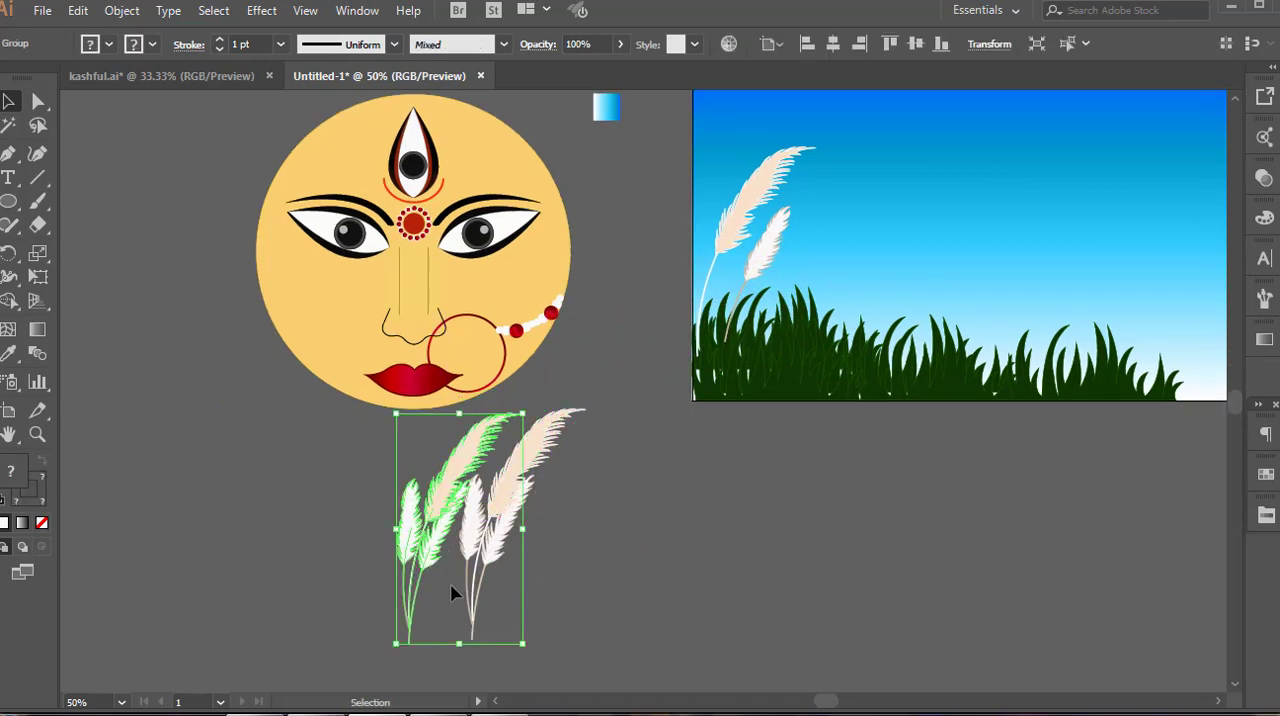
left_click_drag(540, 652, 592, 599)
scroll(580, 560, "up", 1)
left_click_drag(503, 357, 493, 264)
scroll(490, 350, "down", 1)
left_click_drag(438, 481, 442, 445)
left_click(541, 580)
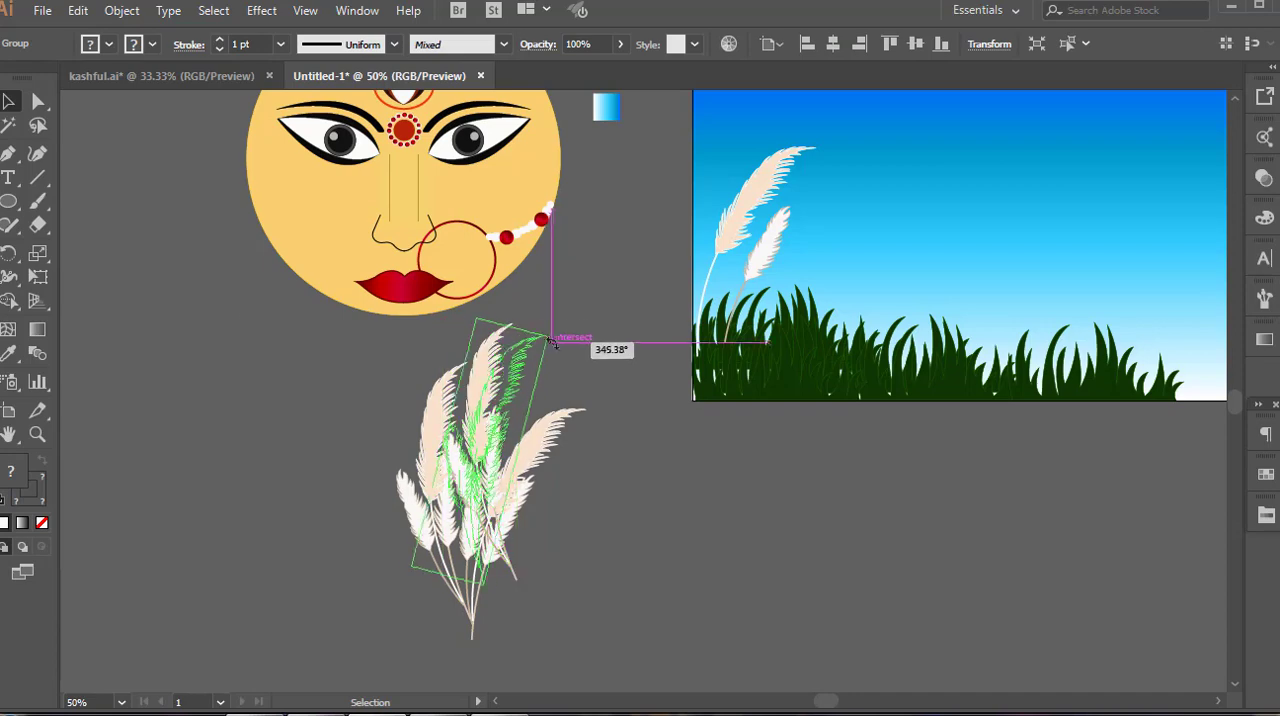
left_click_drag(484, 520, 880, 251)
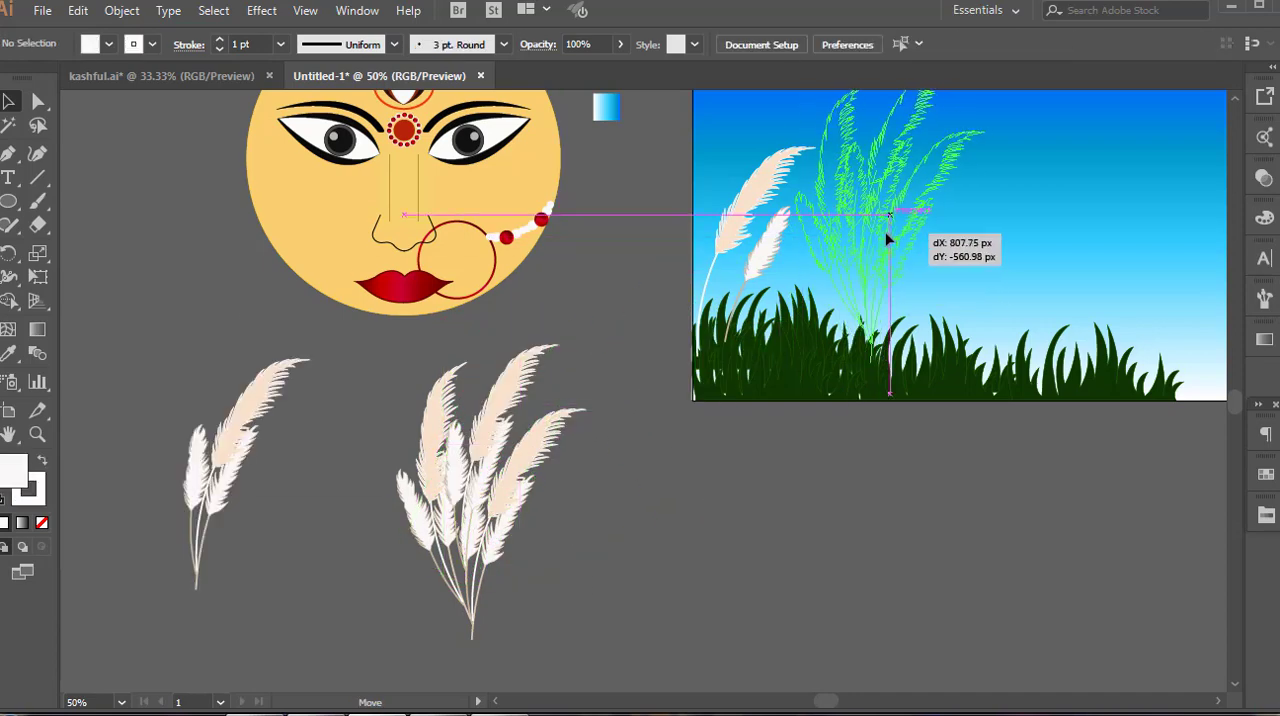
left_click(977, 343)
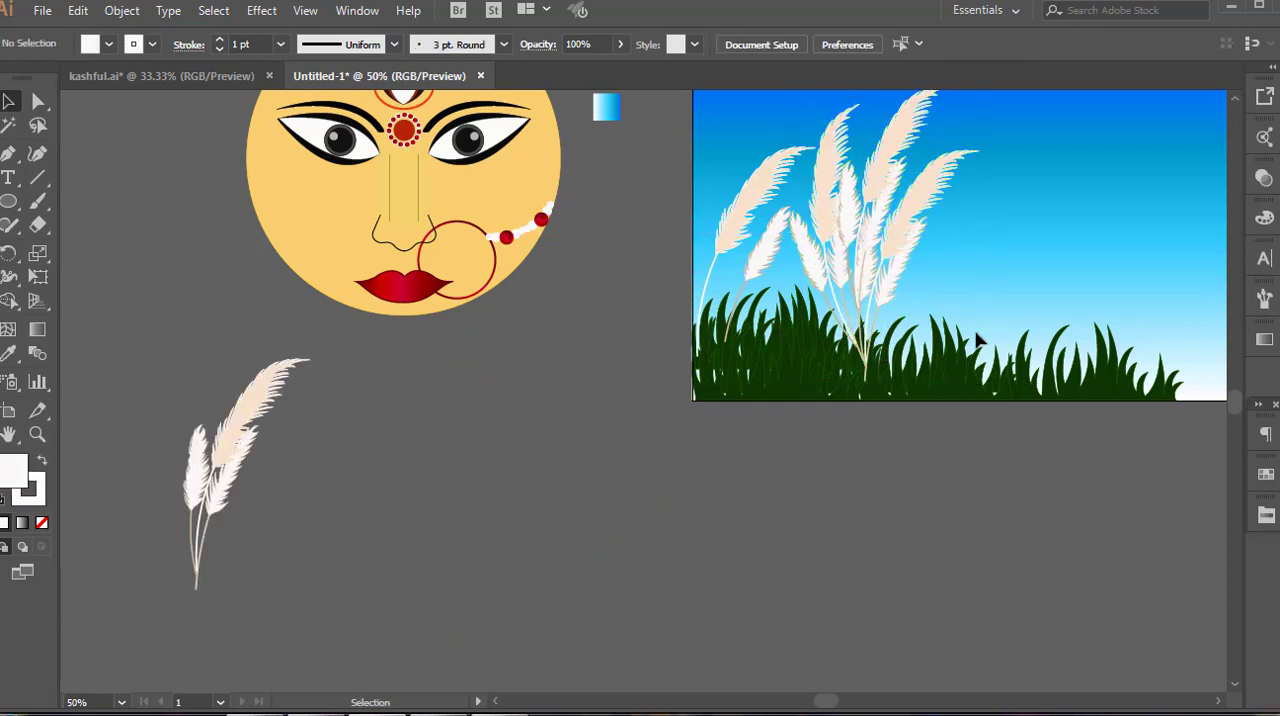
Send the single cream plume beside the plume cluster to the back, behind the grass
left_click_drag(977, 343, 723, 488)
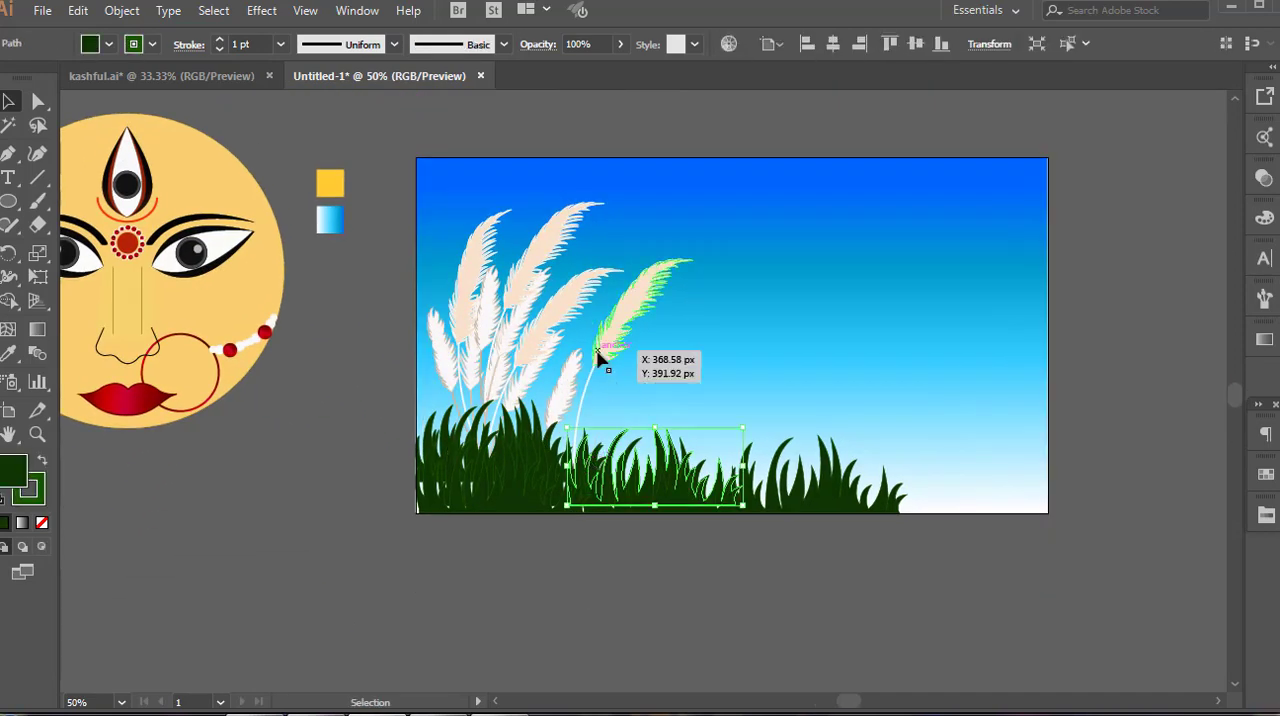
right_click(598, 352)
mouse_move(655, 550)
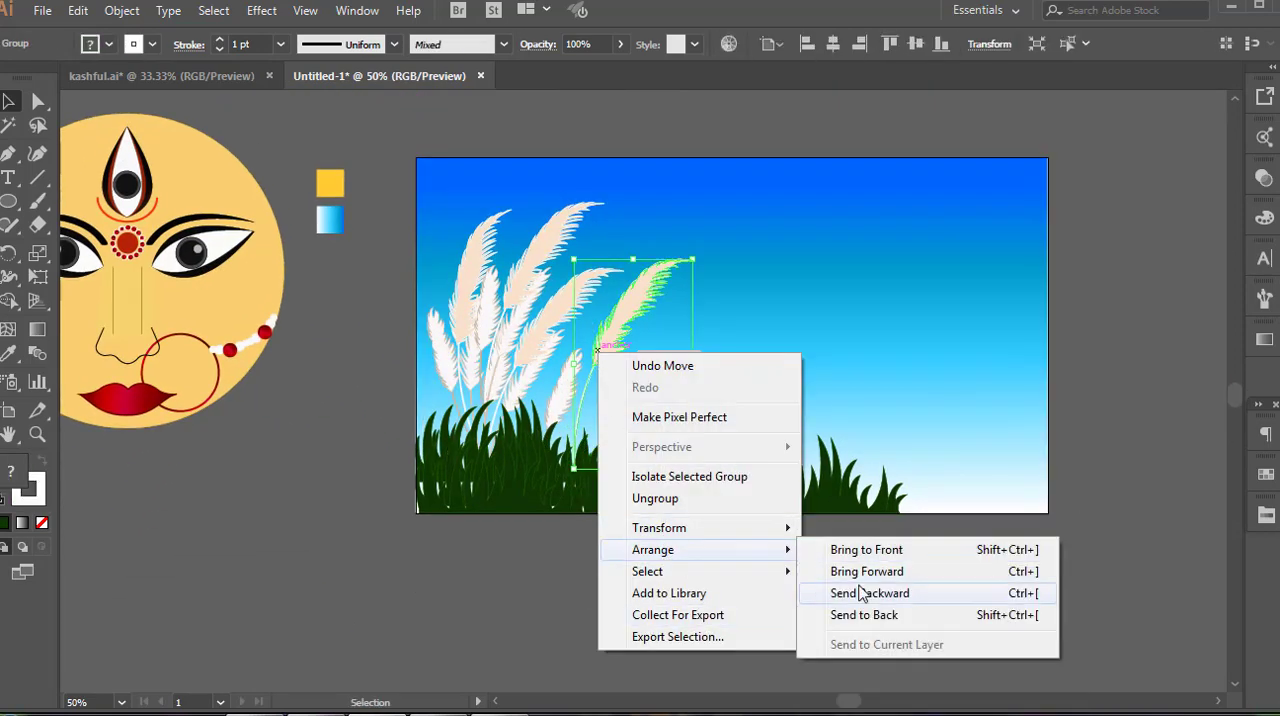
left_click(860, 616)
left_click(597, 582)
Move the three-plume group into the grass to the right of the other plumes and send it to the back
scroll(597, 582, "down", 1)
left_click_drag(158, 577, 636, 450)
left_click_drag(690, 367, 706, 377)
right_click(629, 466)
mouse_move(706, 371)
left_click(868, 432)
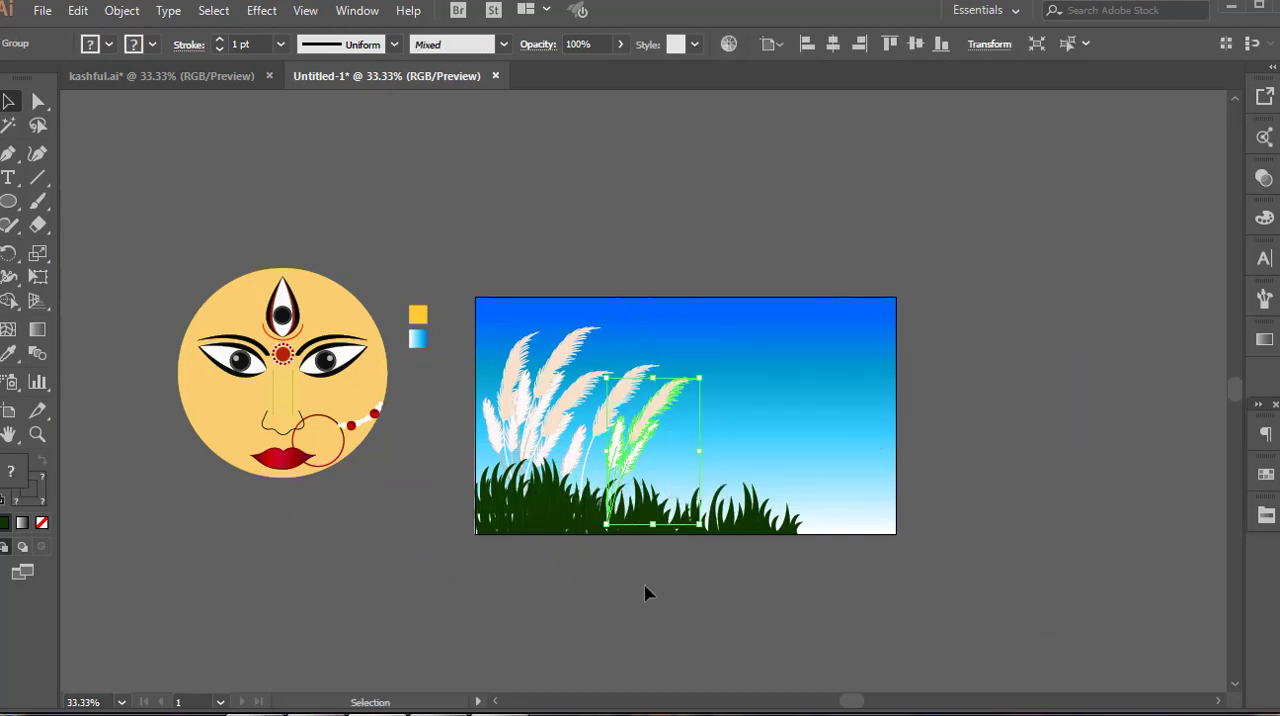
left_click(645, 586)
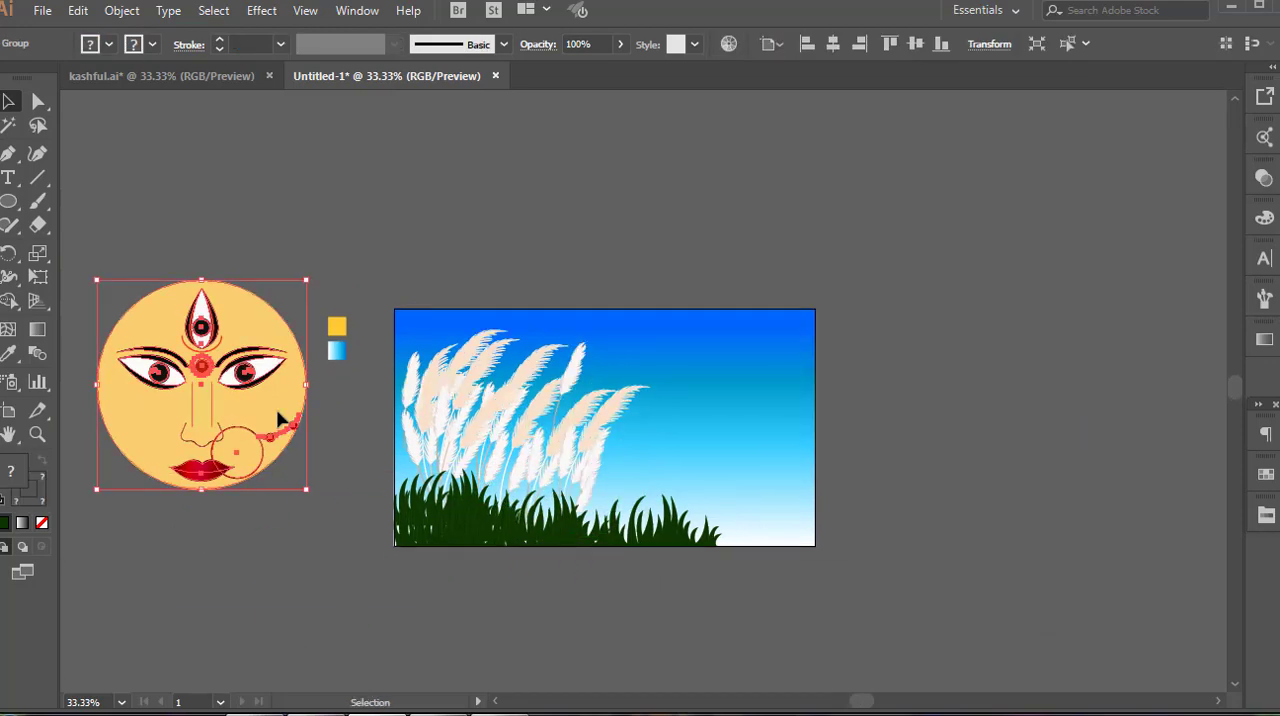
Place the face over the right side of the sky and lower its large circle's opacity to 47%
left_click_drag(278, 412, 782, 440)
left_click(986, 429)
left_click(883, 416)
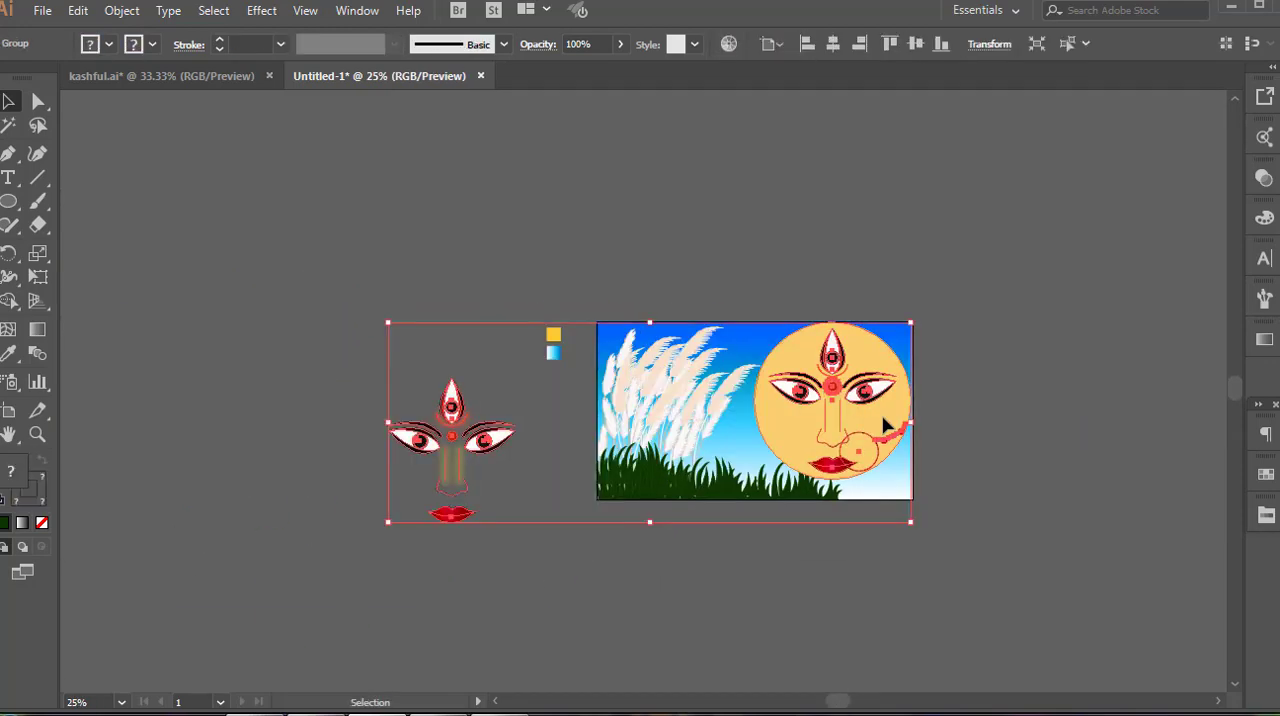
double_click(883, 424)
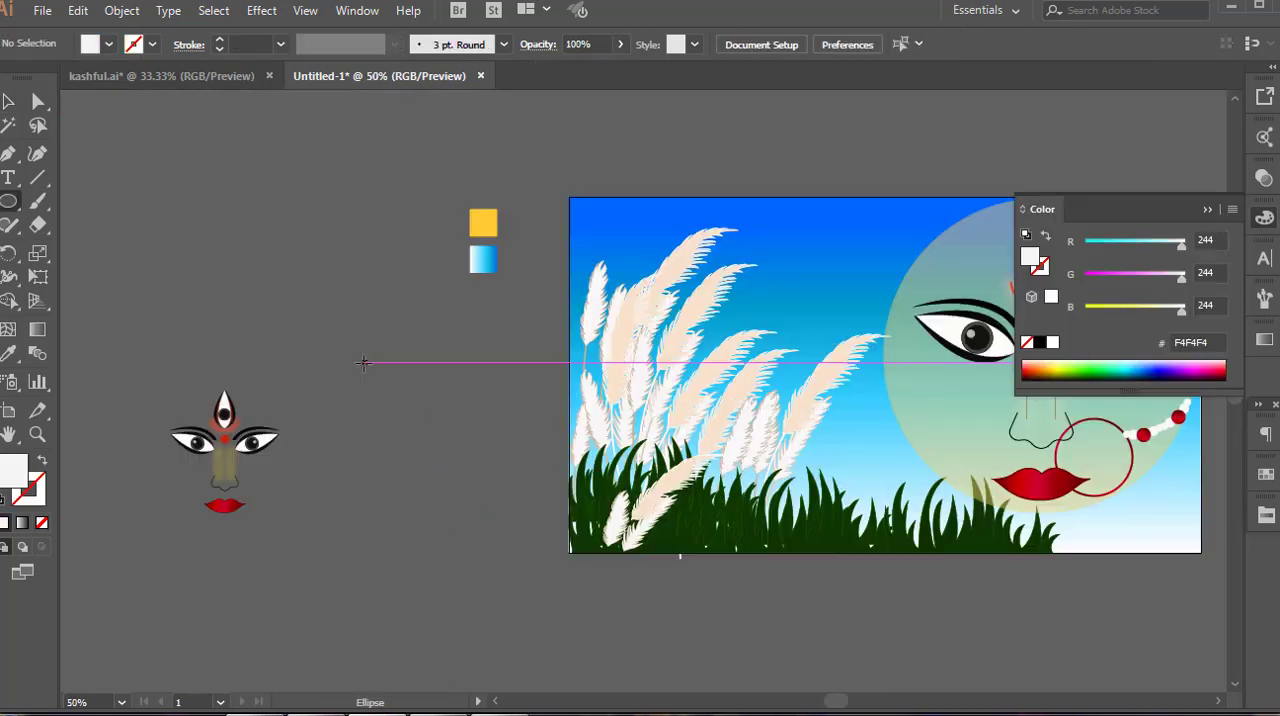
Start a cloud off the artboard from three overlapping white circles and enlarge a fourth circle beside them
mouse_move(364, 361)
left_mouse_down()
mouse_move(412, 409)
mouse_move(400, 386)
mouse_move(420, 366)
left_mouse_up()
left_click(288, 436)
left_click_drag(421, 365, 430, 390)
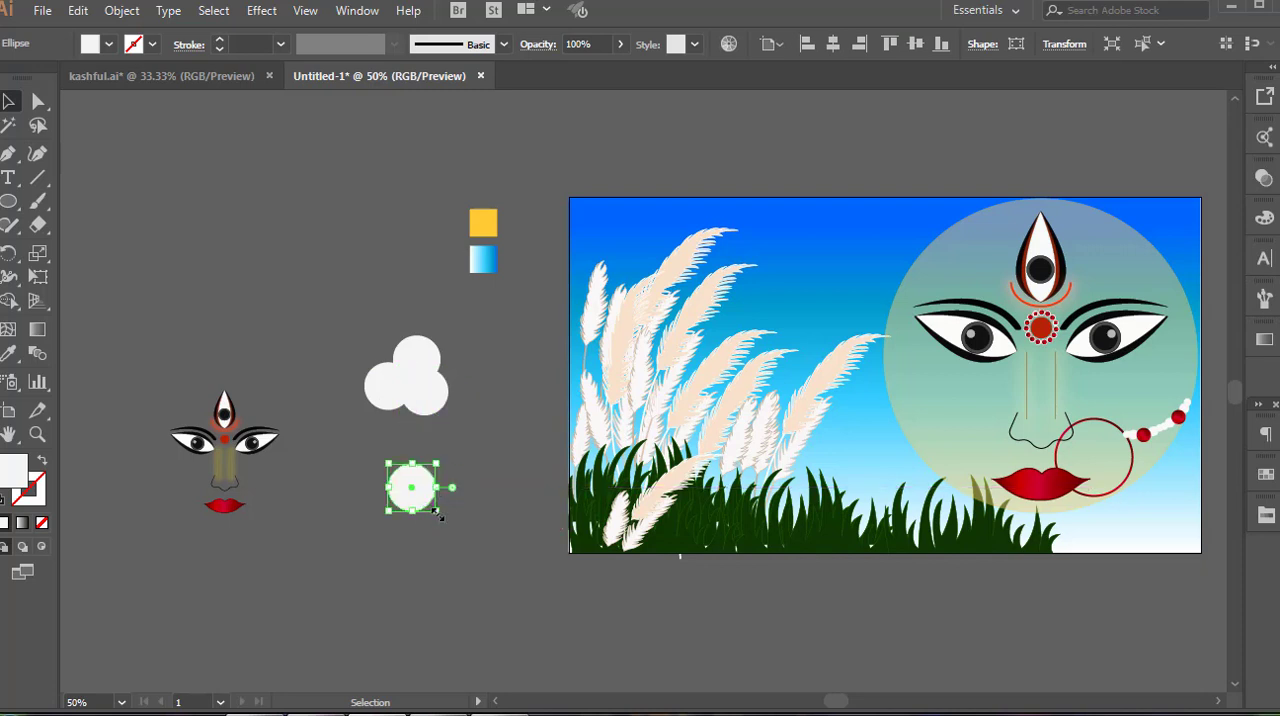
left_click_drag(437, 512, 471, 548)
left_click_drag(433, 525, 431, 476)
Complete the cloud with smaller white circles around the large one and group all the circles
left_click(465, 434)
left_click(461, 408)
left_click(446, 450)
left_click_drag(422, 409, 422, 410)
left_click_drag(420, 460, 452, 435)
left_click_drag(446, 438, 512, 452)
right_click(466, 431)
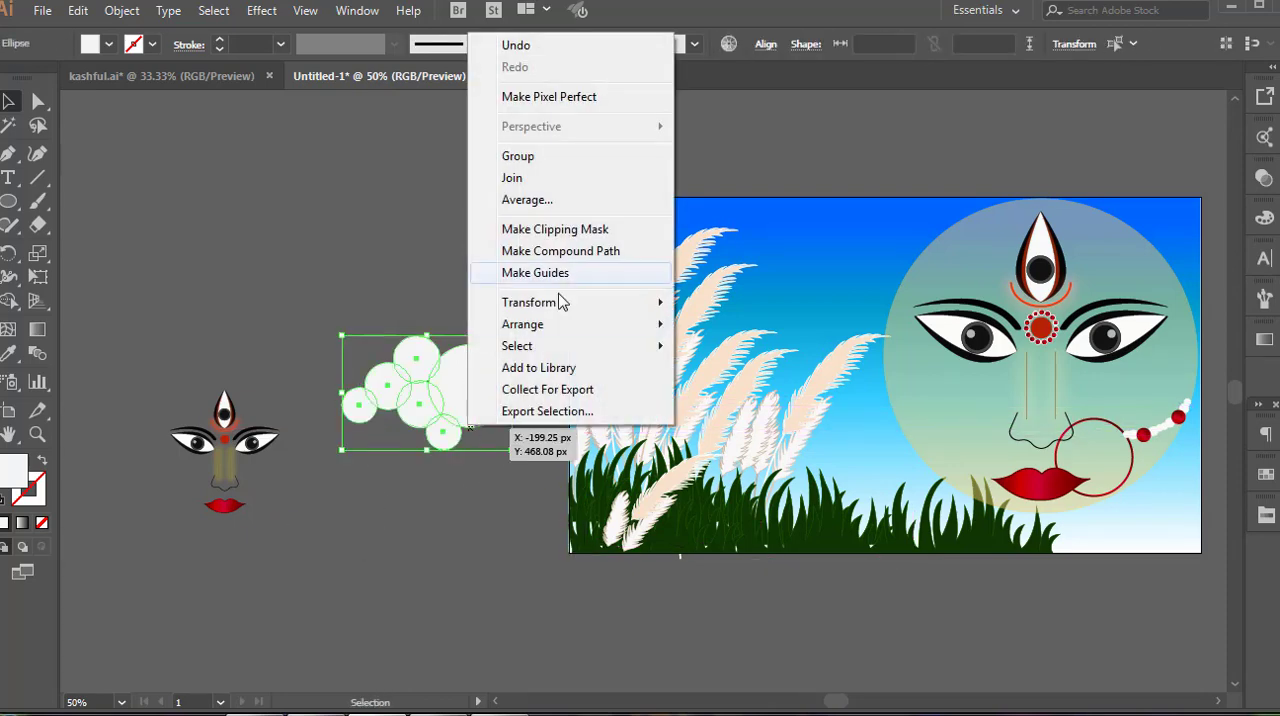
left_click(520, 159)
Reduce the cloud's opacity to 68% and place a copy in the sky between the plumes and the face
left_click_drag(612, 73, 600, 72)
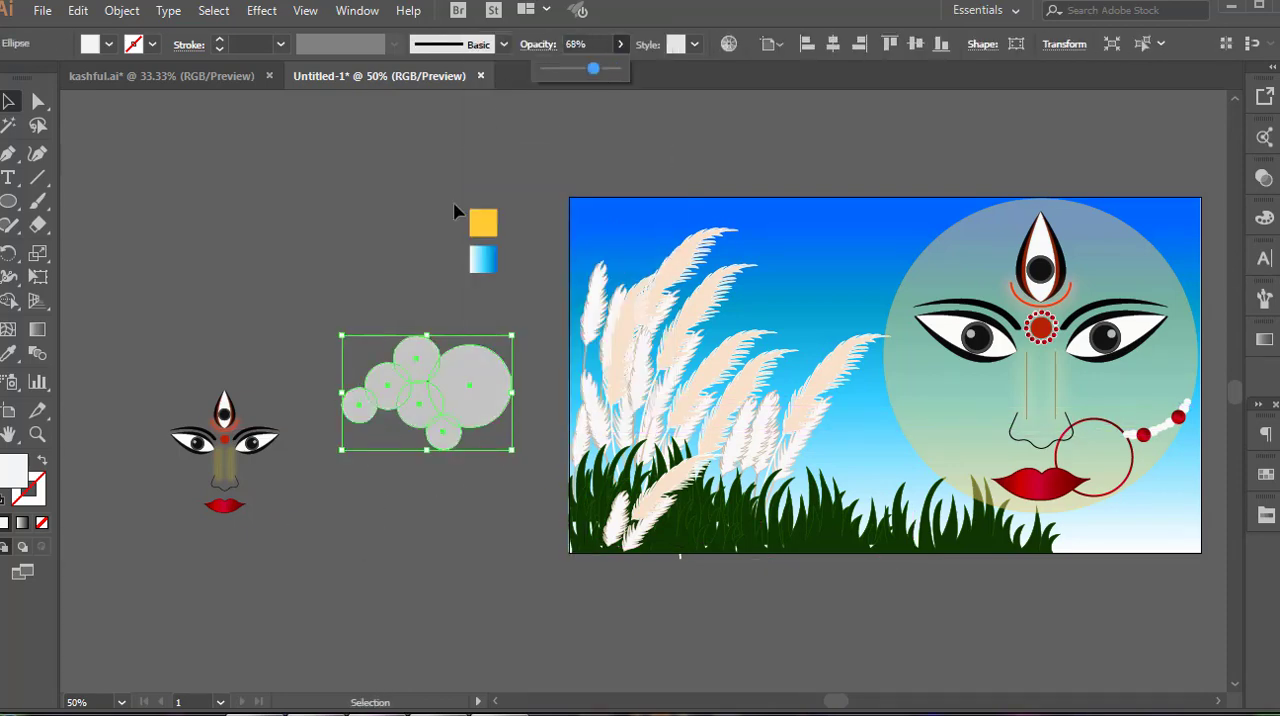
left_click_drag(423, 414, 327, 437)
key("ctrl+shift+a")
key("ctrl+plus")
Set the remaining cloud's opacity to 100%, shrink it and place it in the upper-left corner of the sky
left_click(621, 46)
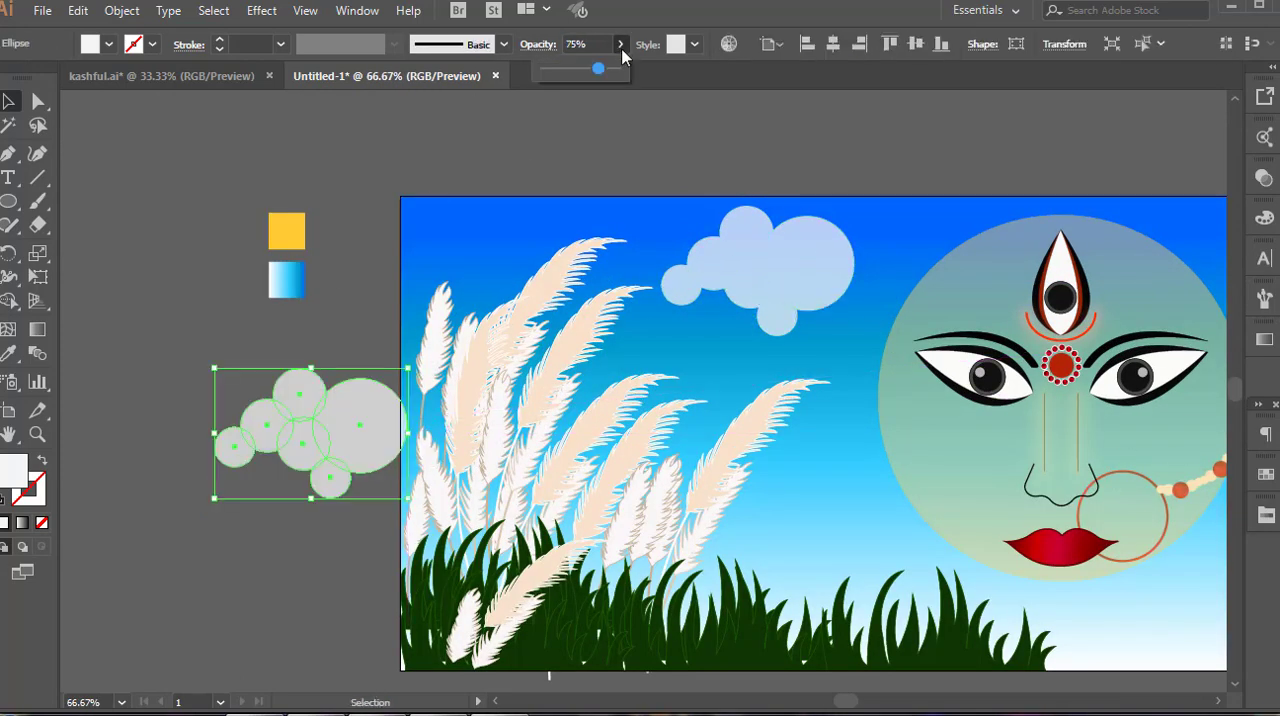
left_click_drag(598, 69, 619, 70)
left_click_drag(408, 490, 329, 443)
left_click_drag(323, 383, 523, 229)
left_click(190, 427)
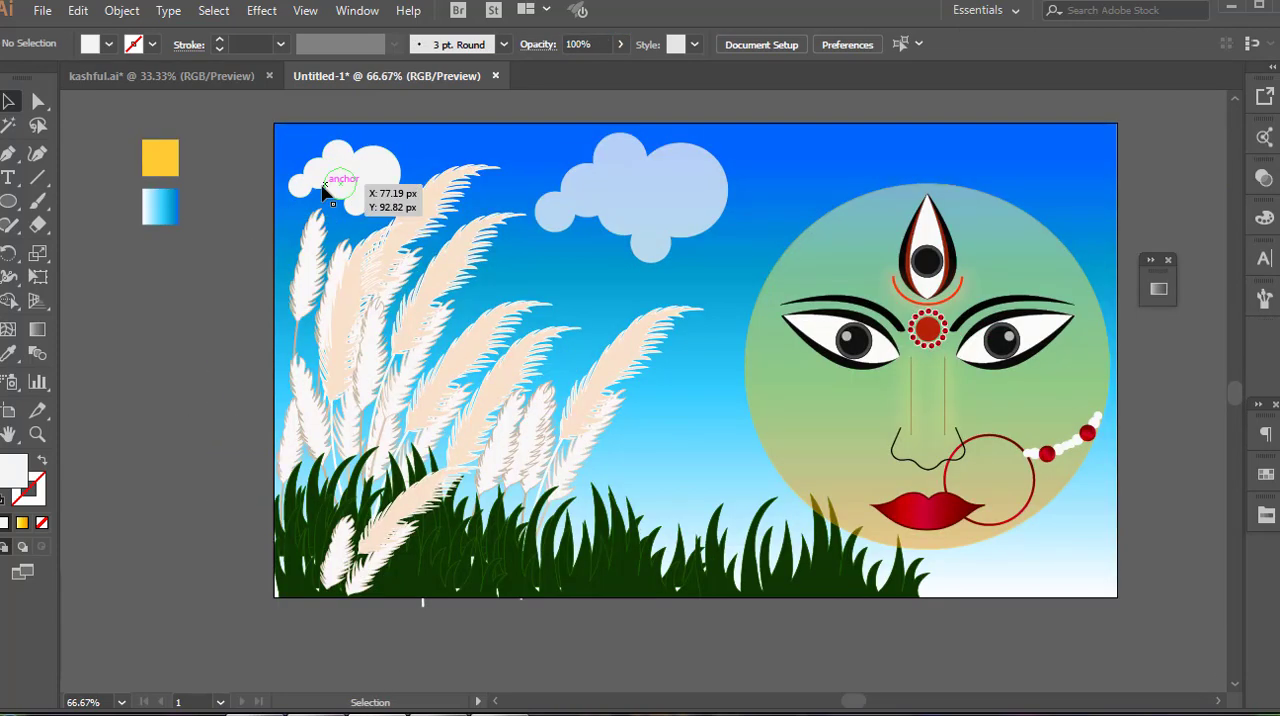
Place a small copy of the white cloud in the upper-right corner of the sky
left_click_drag(783, 160, 1041, 174)
left_click_drag(1098, 210, 1086, 149)
left_click(1153, 171)
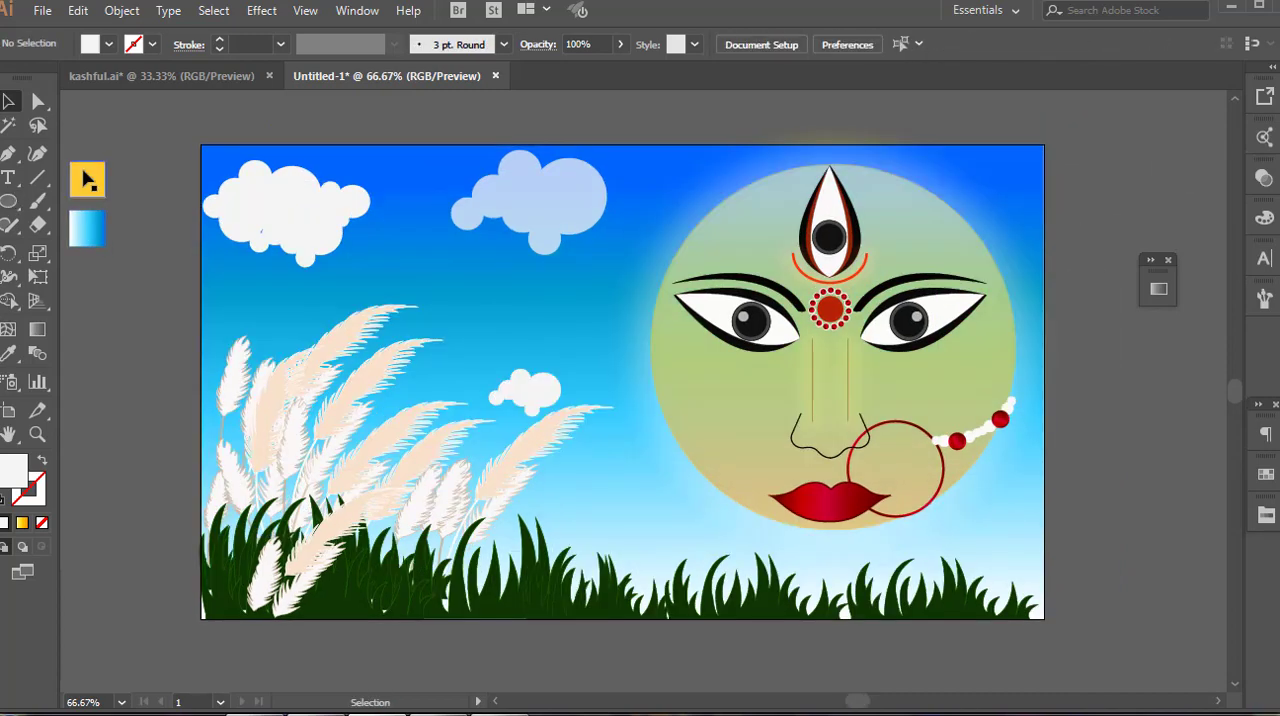
Draw a small circle off the artboard below the colour swatches, filled with the golden yellow of the square
left_click(87, 180)
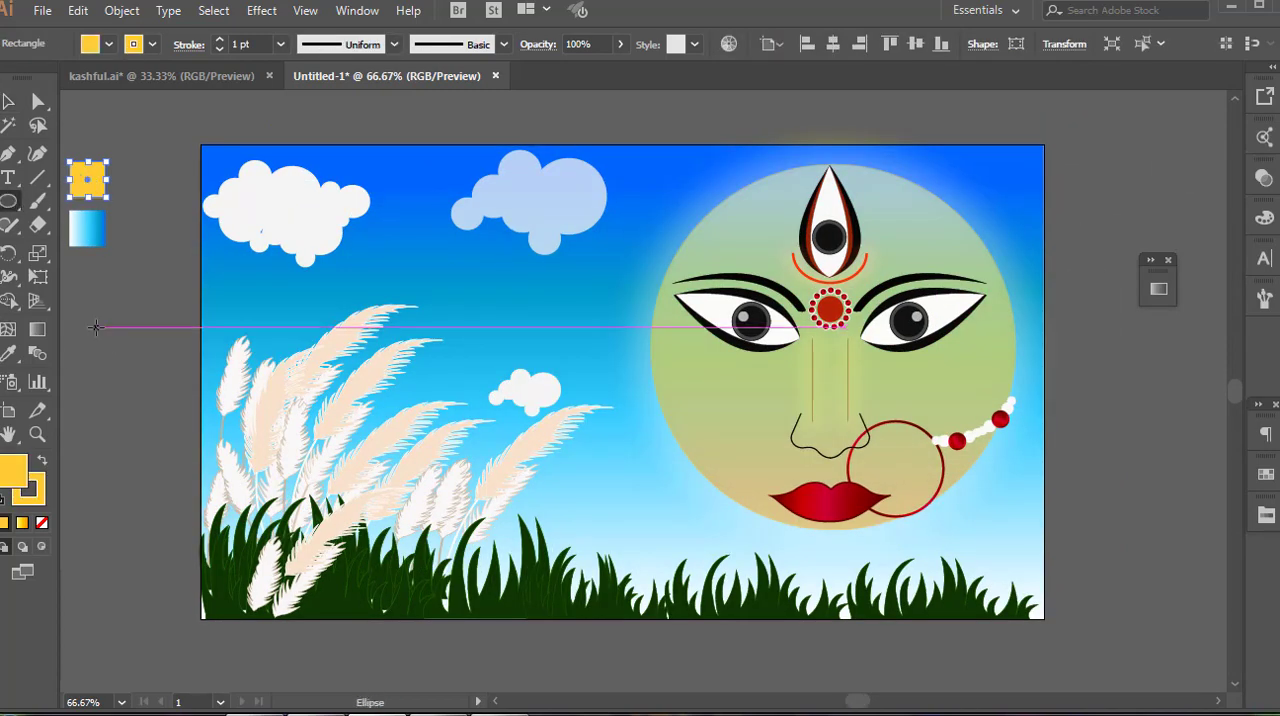
key("space")
left_click_drag(167, 341, 321, 349)
left_click_drag(267, 402, 274, 399)
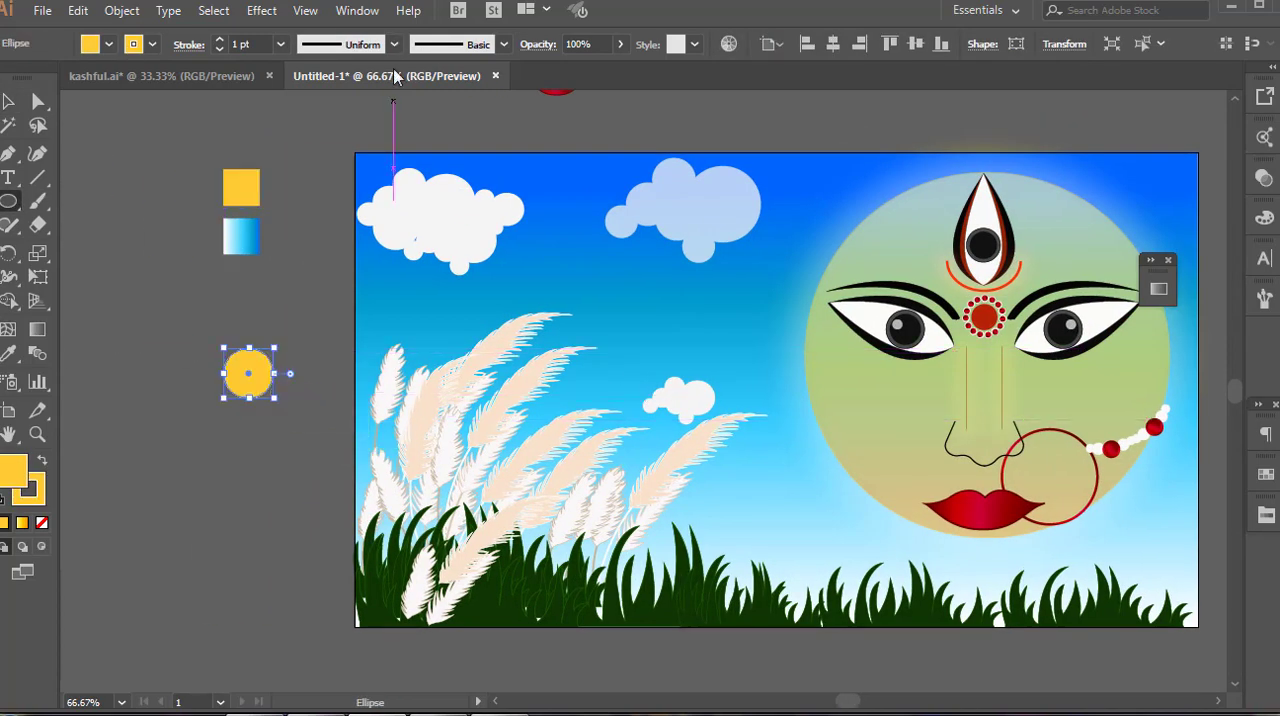
Apply a yellow Outer Glow to the circle in Screen mode with 29% opacity and 19 px blur
left_click(259, 13)
mouse_move(320, 234)
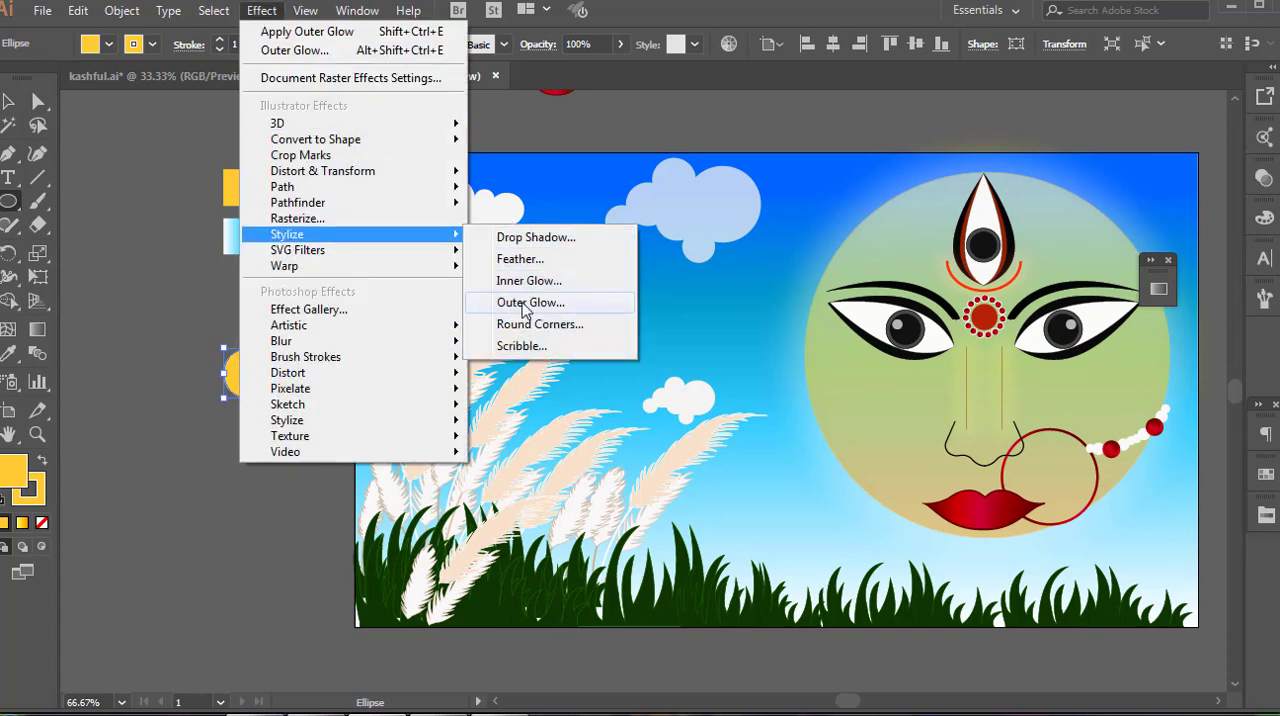
left_click(524, 303)
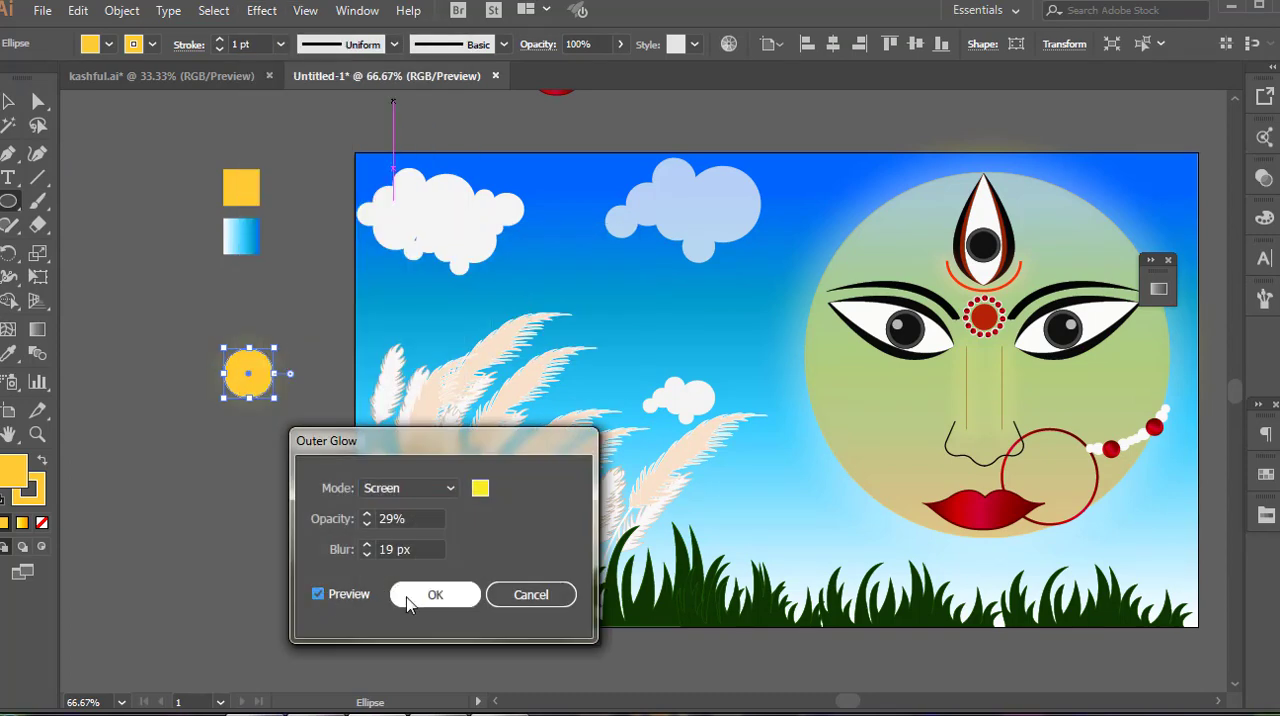
left_click(434, 595)
Soften the yellow circle with a Gaussian Blur of 5.9 pixels radius
left_click(261, 10)
mouse_move(300, 343)
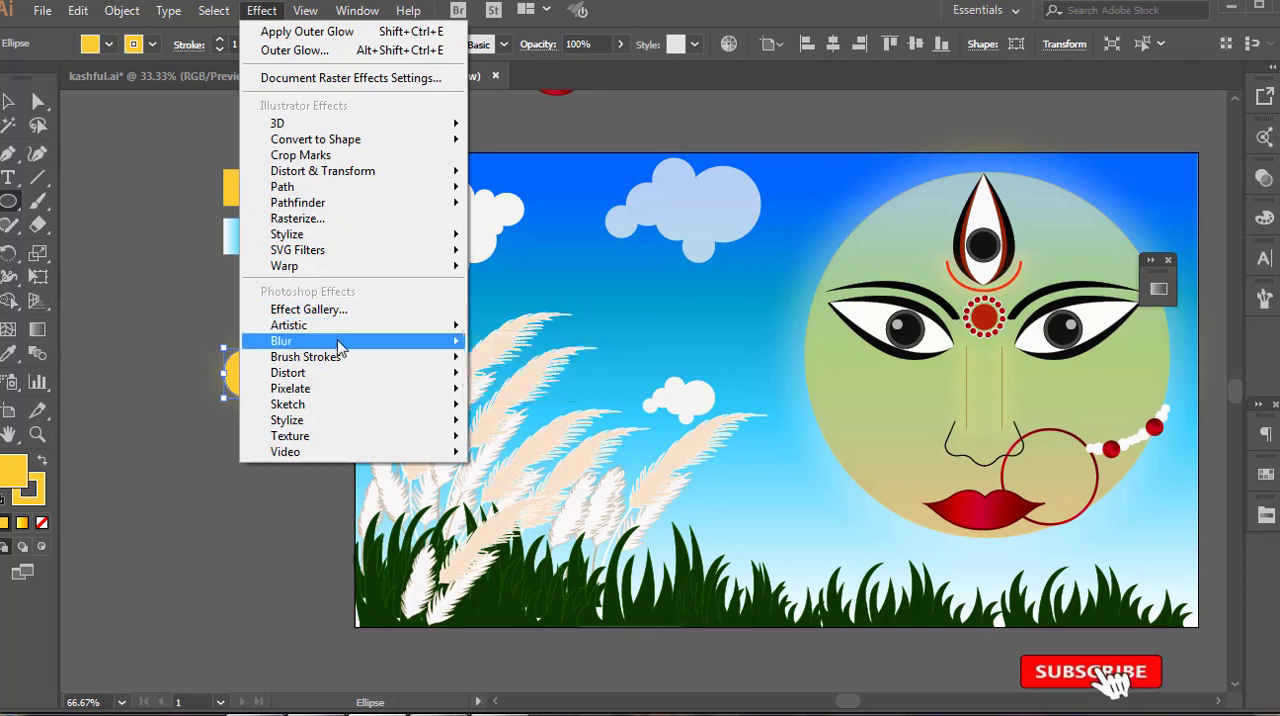
left_click(524, 355)
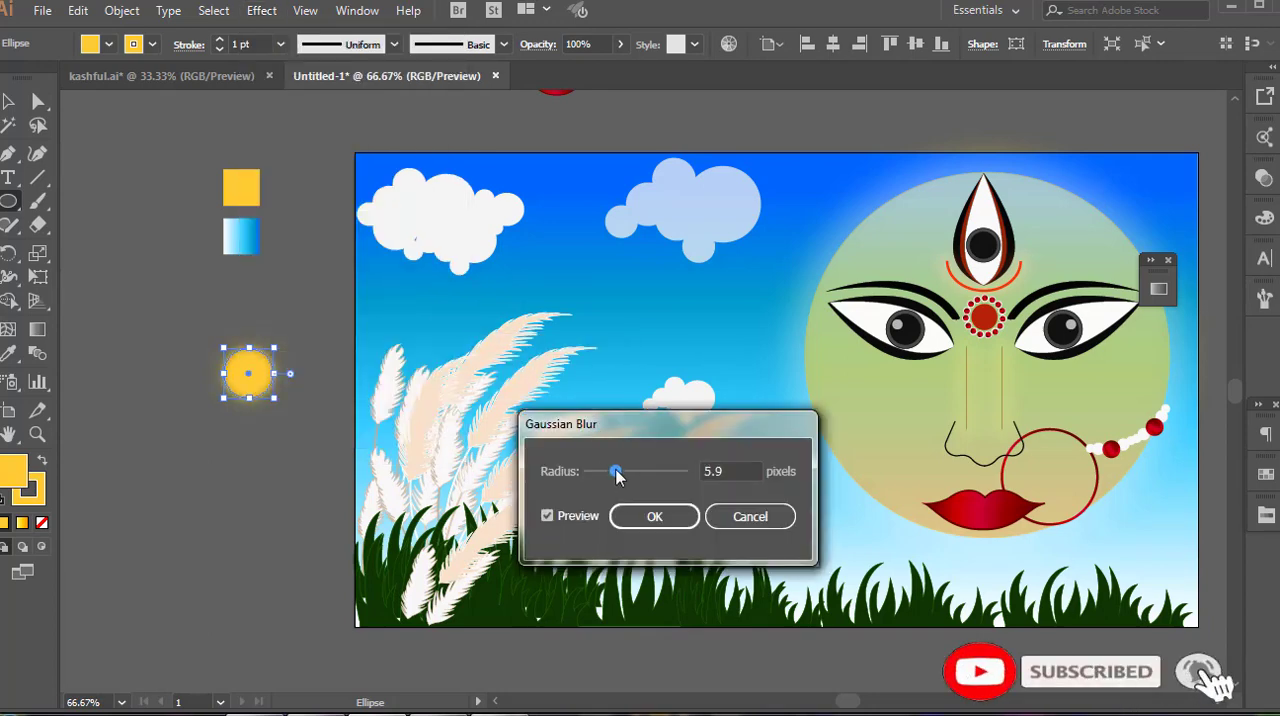
left_click(654, 516)
Move the blurred sun to the large white cloud's upper-right edge and bring the cloud in front of it
key("v")
left_click_drag(246, 380, 492, 188)
left_click_drag(485, 236, 497, 242)
key("ctrl+shift+bracketright")
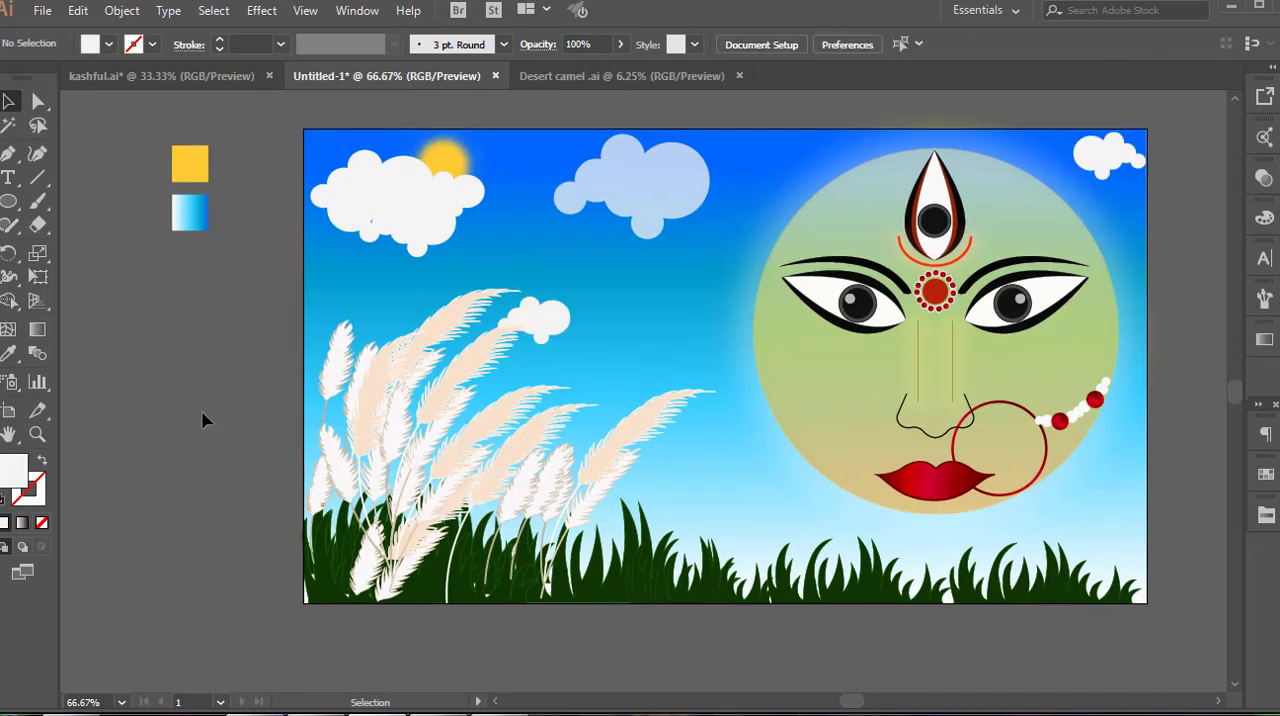
Move the two bird silhouettes into the sky, one beside the sun and the other right of the small cloud
scroll(204, 432, "down", 2)
left_click_drag(202, 434, 257, 434)
left_click(159, 342)
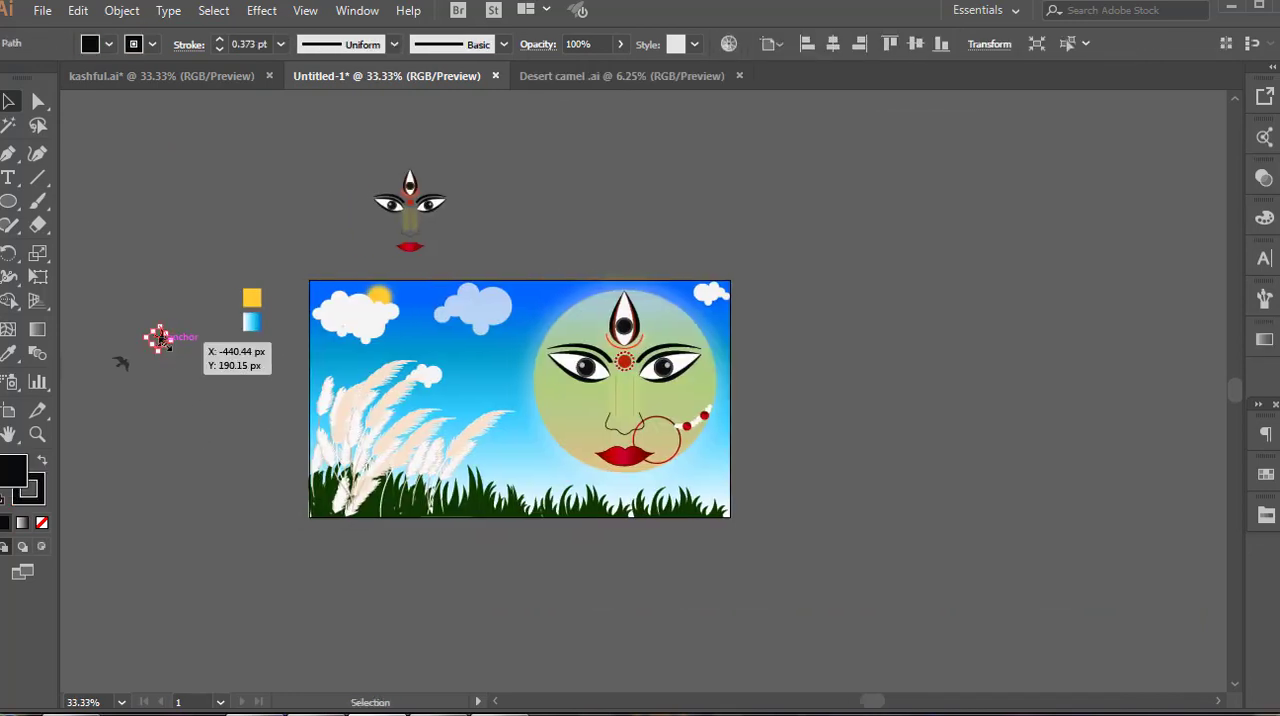
left_click(159, 344)
left_click_drag(424, 316, 421, 313)
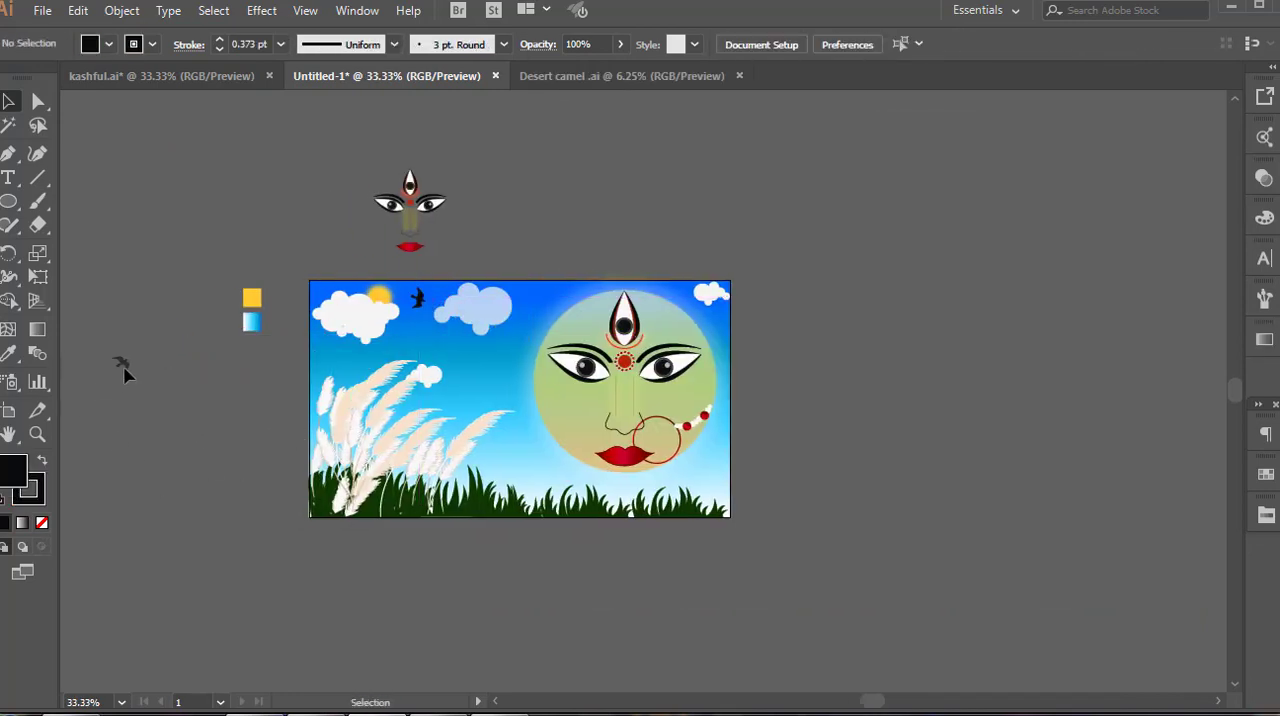
left_click_drag(490, 385, 476, 392)
left_click(279, 484)
Place a copy of the lower bird above the leftmost plumes and move the original up between the translucent cloud and the face
scroll(281, 482, "up", 2)
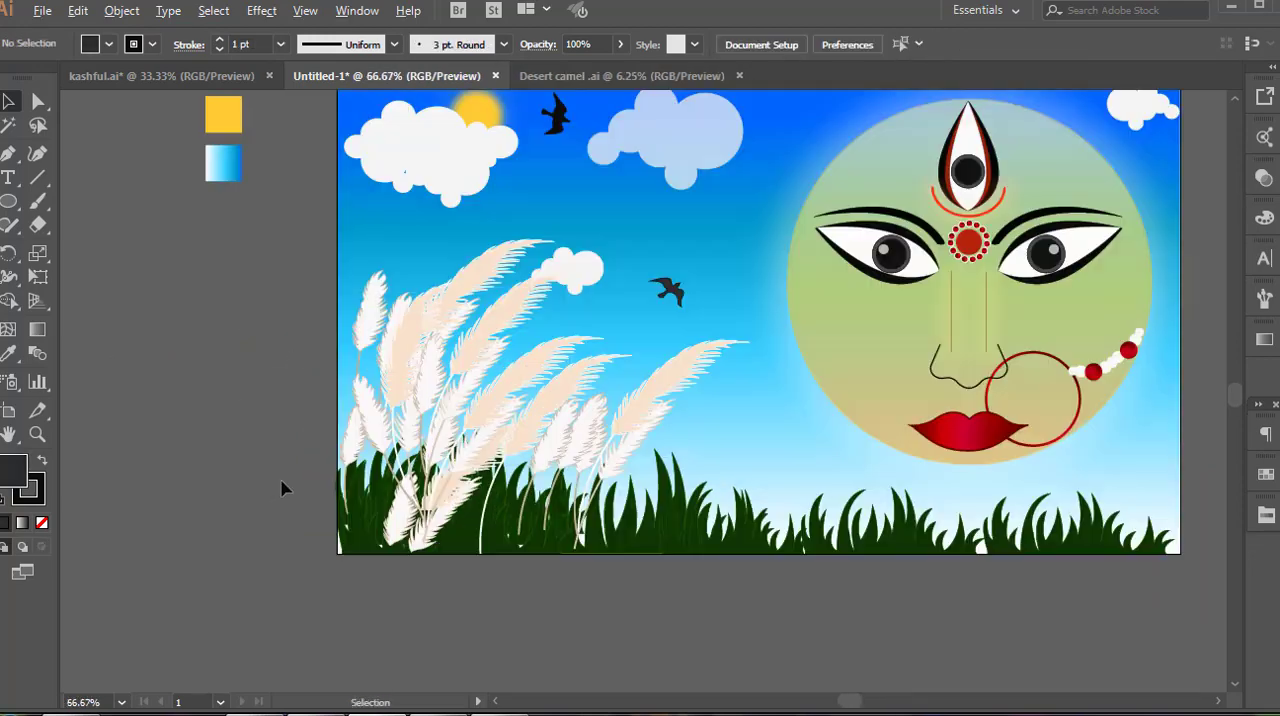
left_click(682, 296)
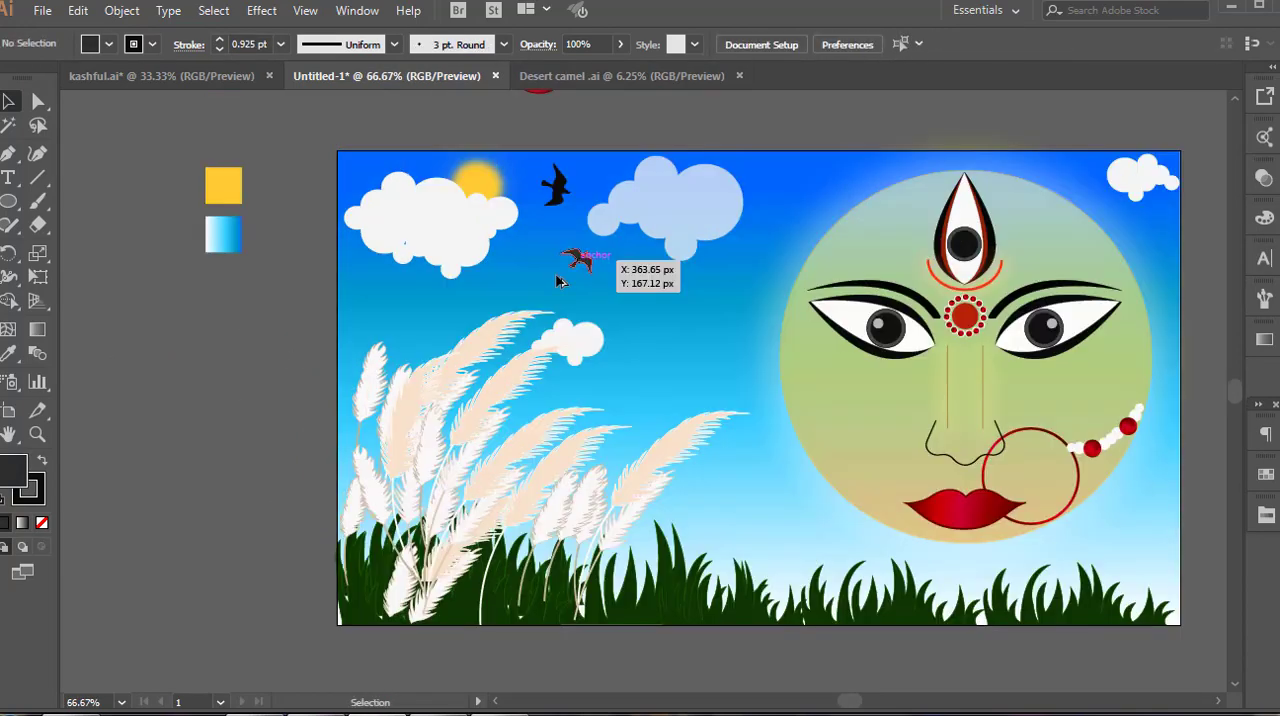
left_click_drag(580, 262, 362, 337)
left_click_drag(580, 268, 390, 333)
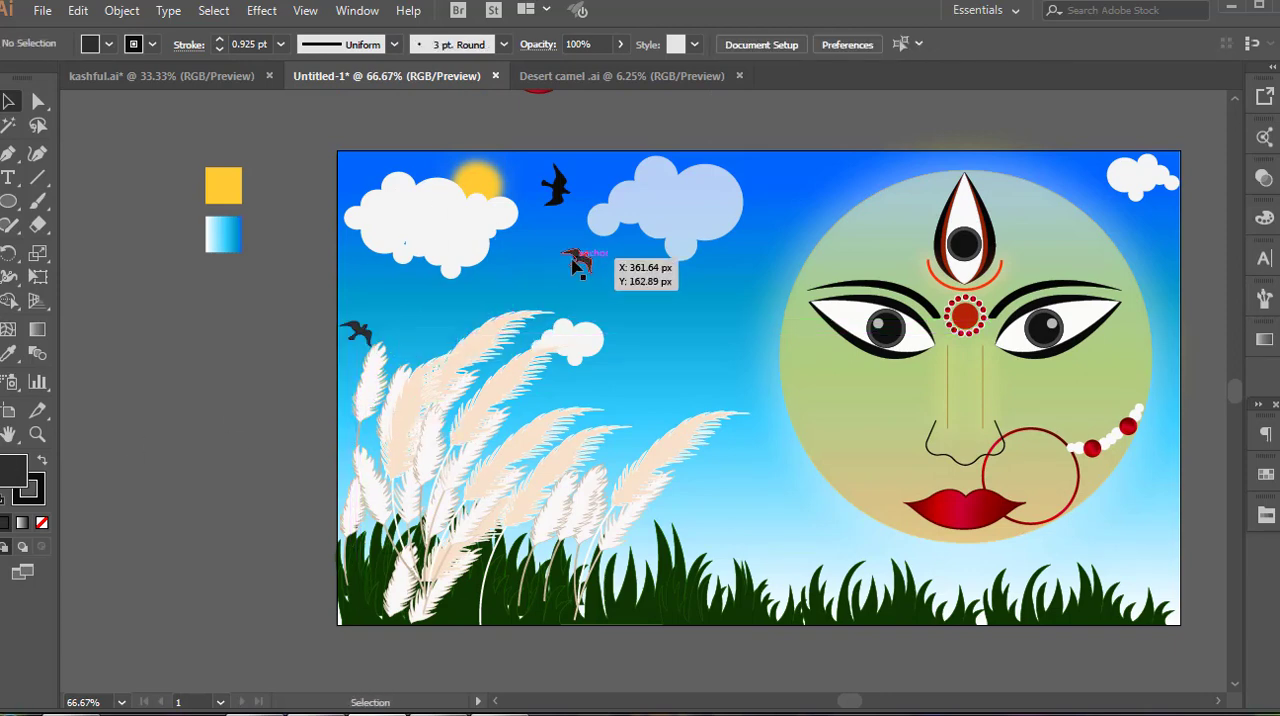
left_click_drag(624, 194, 752, 176)
left_click(246, 333)
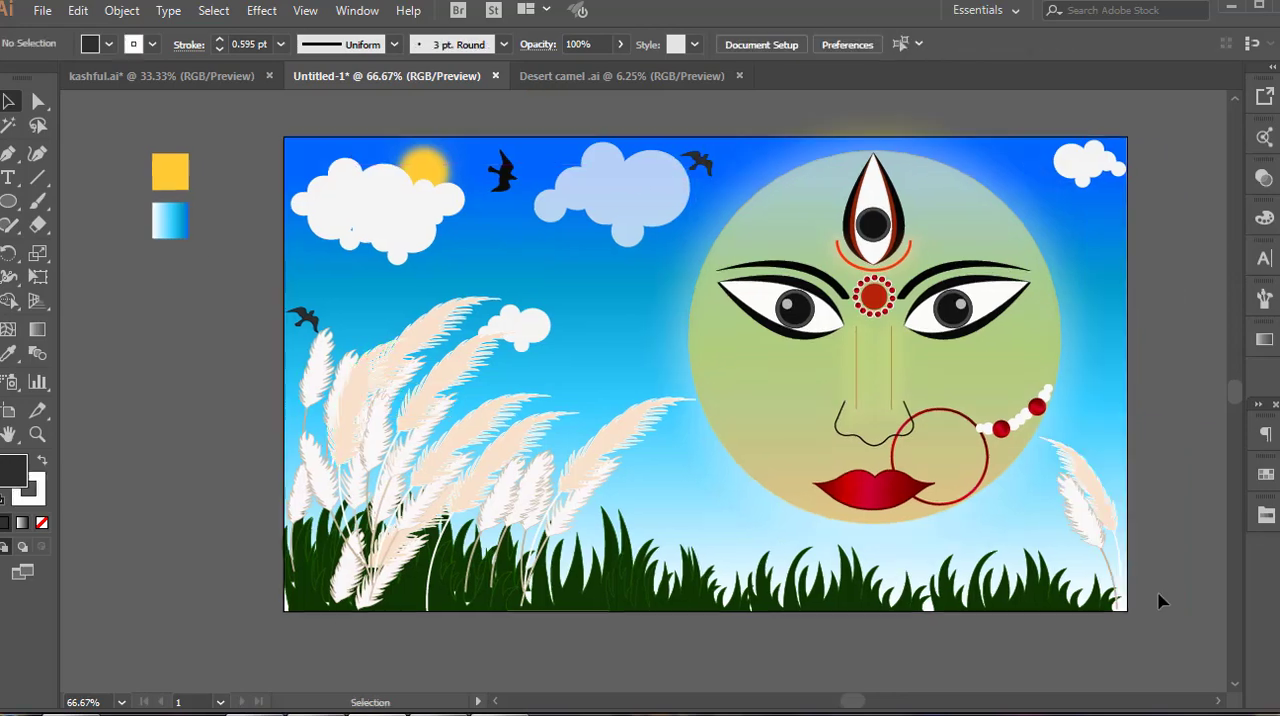